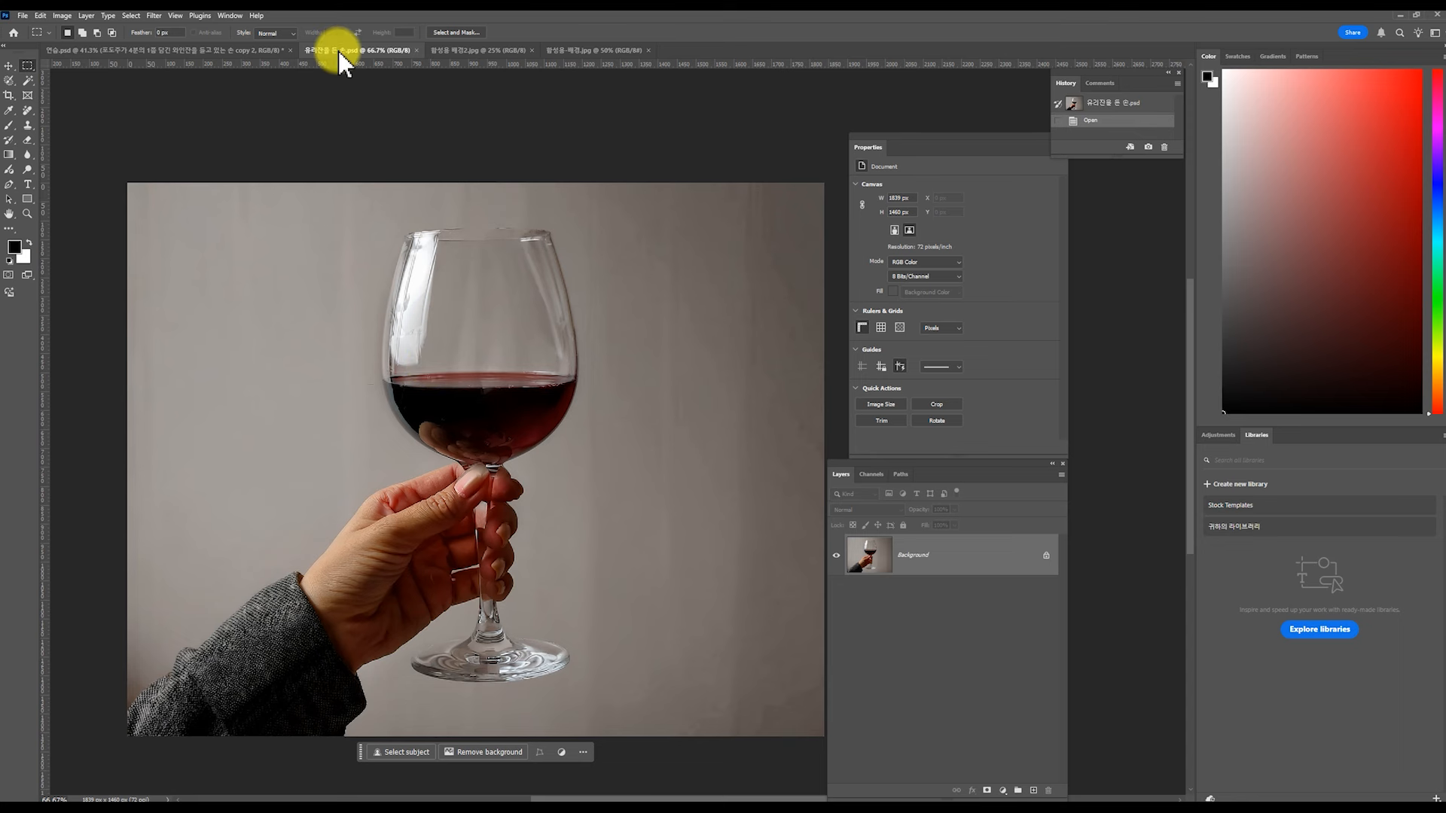
# - Select the hand and wine glass automatically with Select Subject and check the selection outline around the glass
pyautogui.click(139, 16)
pyautogui.click(202, 149)
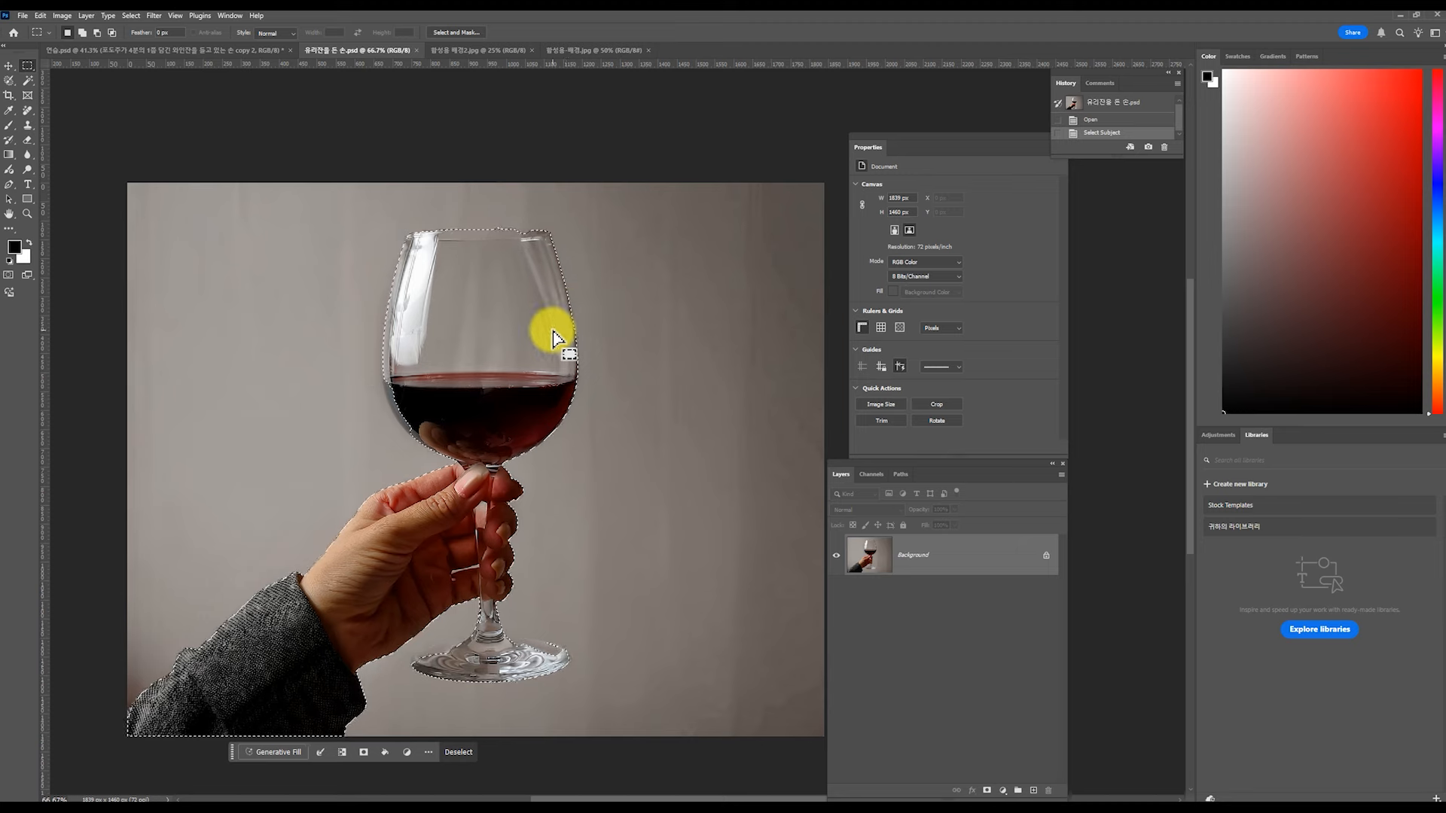
pyautogui.scroll(1, 348, 375)
pyautogui.scroll(3, 348, 375)
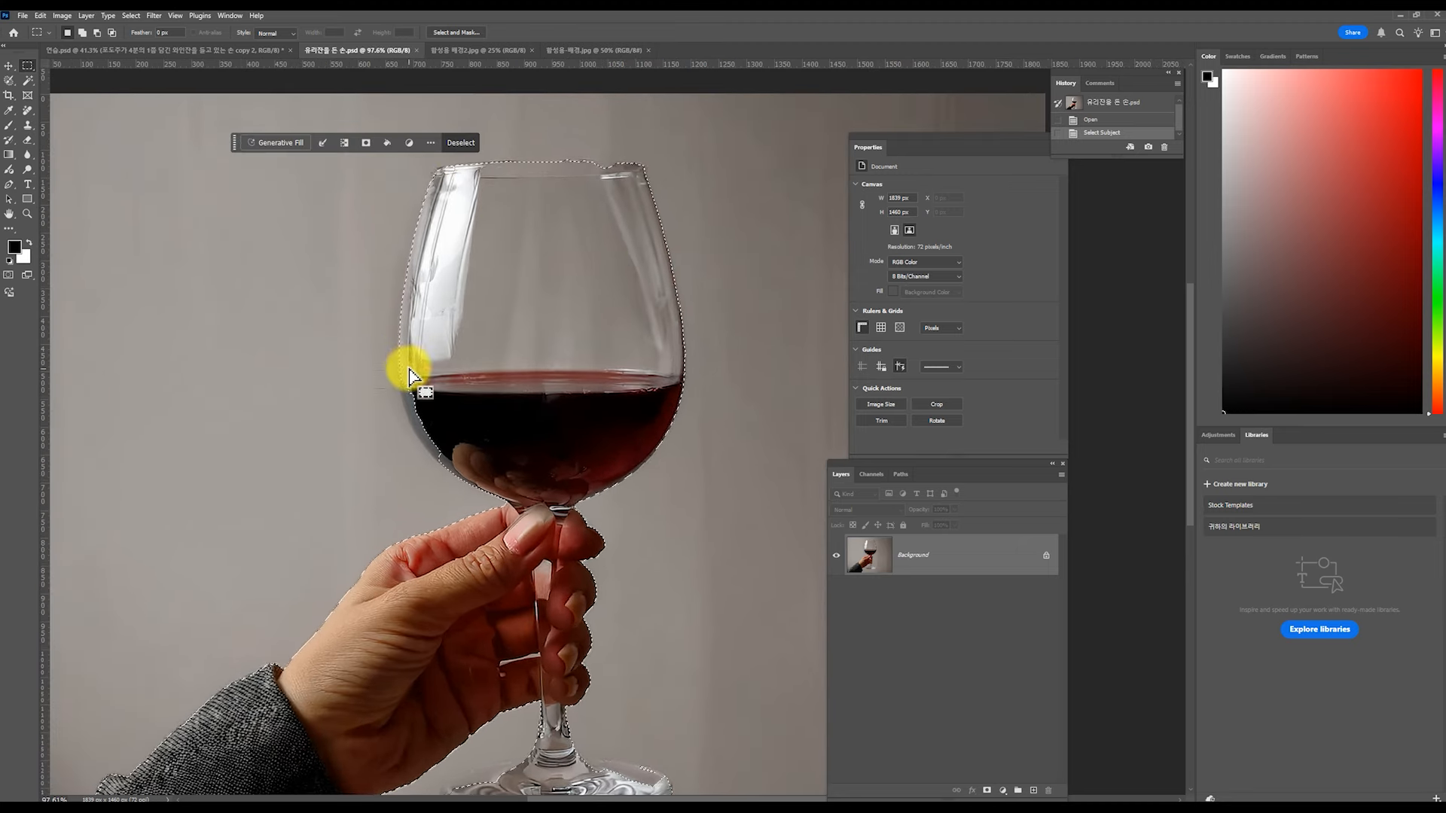
pyautogui.scroll(-1, 409, 374)
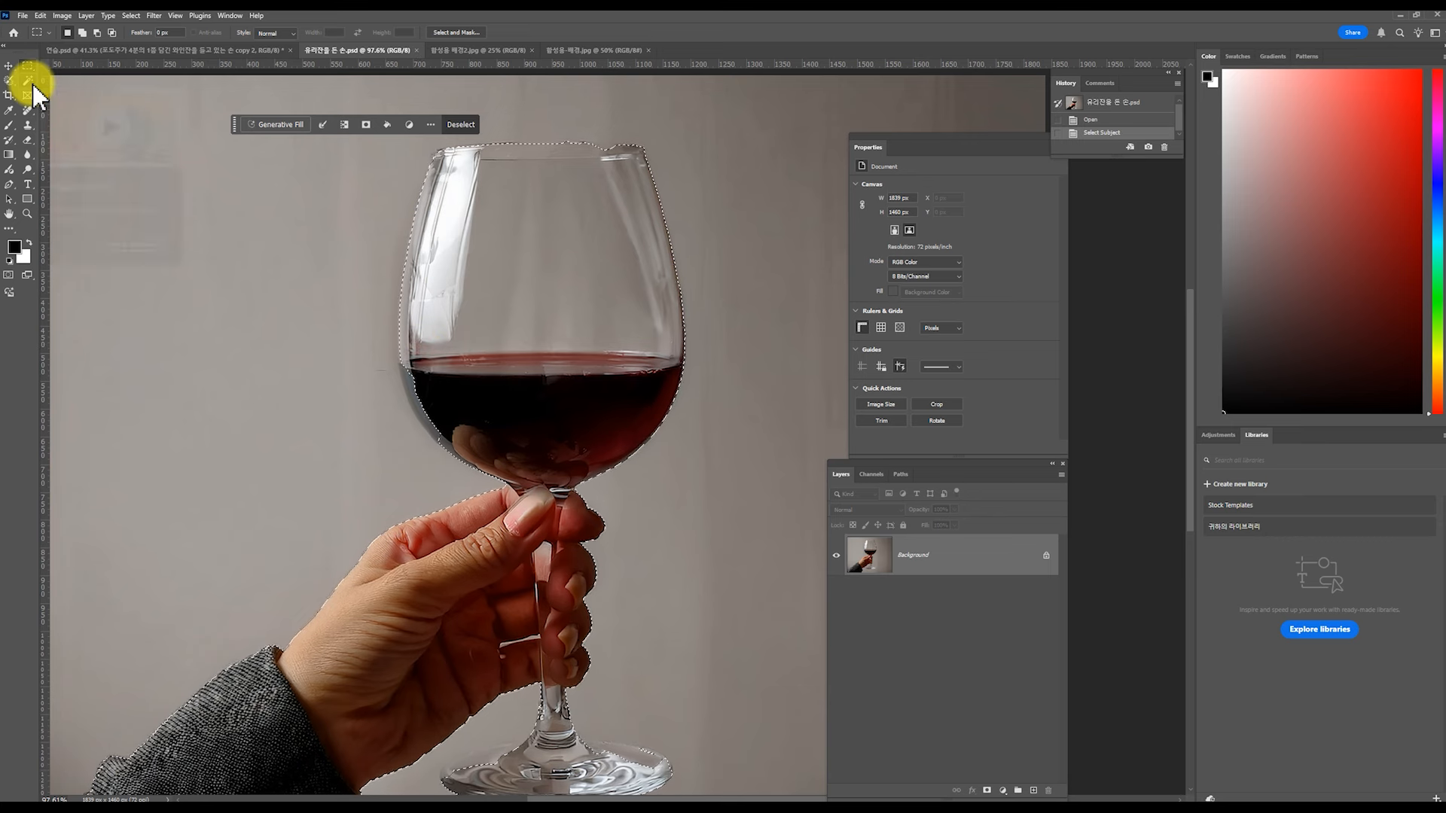
# - Refine the selection along the wine bowl's lower-left edge with the Quick Selection tool
pyautogui.moveTo(28, 79); pyautogui.dragTo(106, 96)
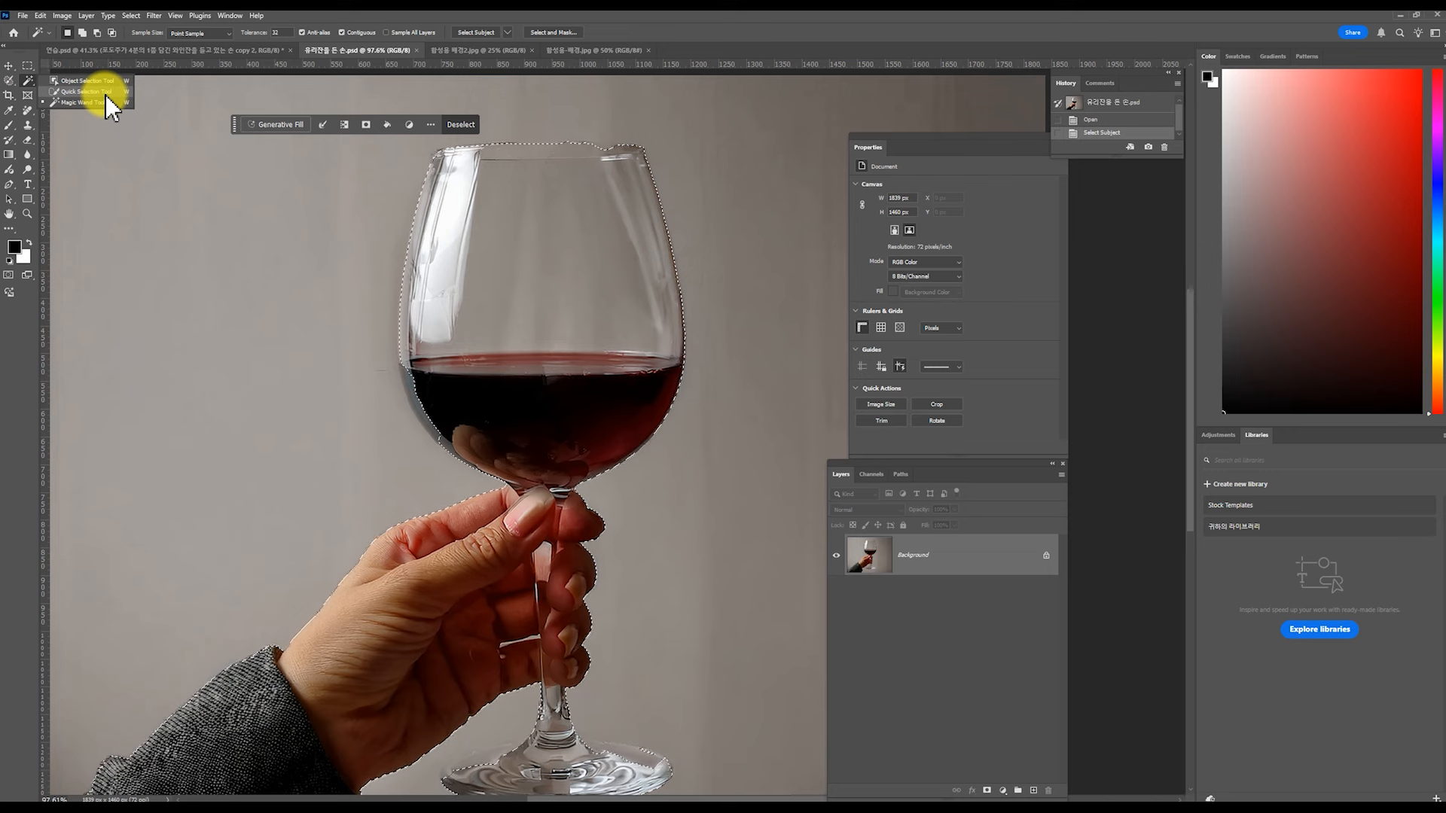
pyautogui.click(105, 95)
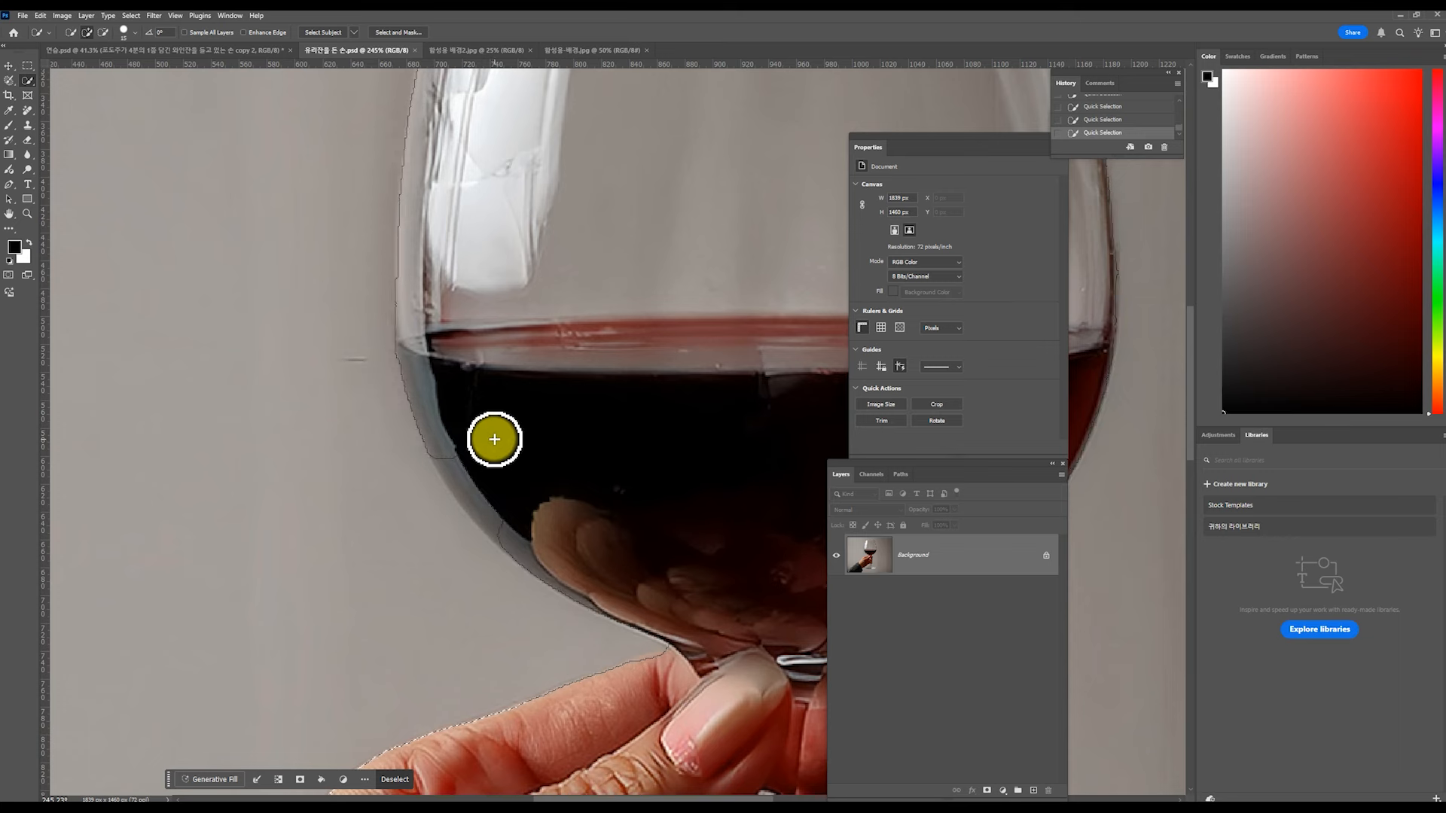
pyautogui.moveTo(528, 457); pyautogui.dragTo(506, 384)
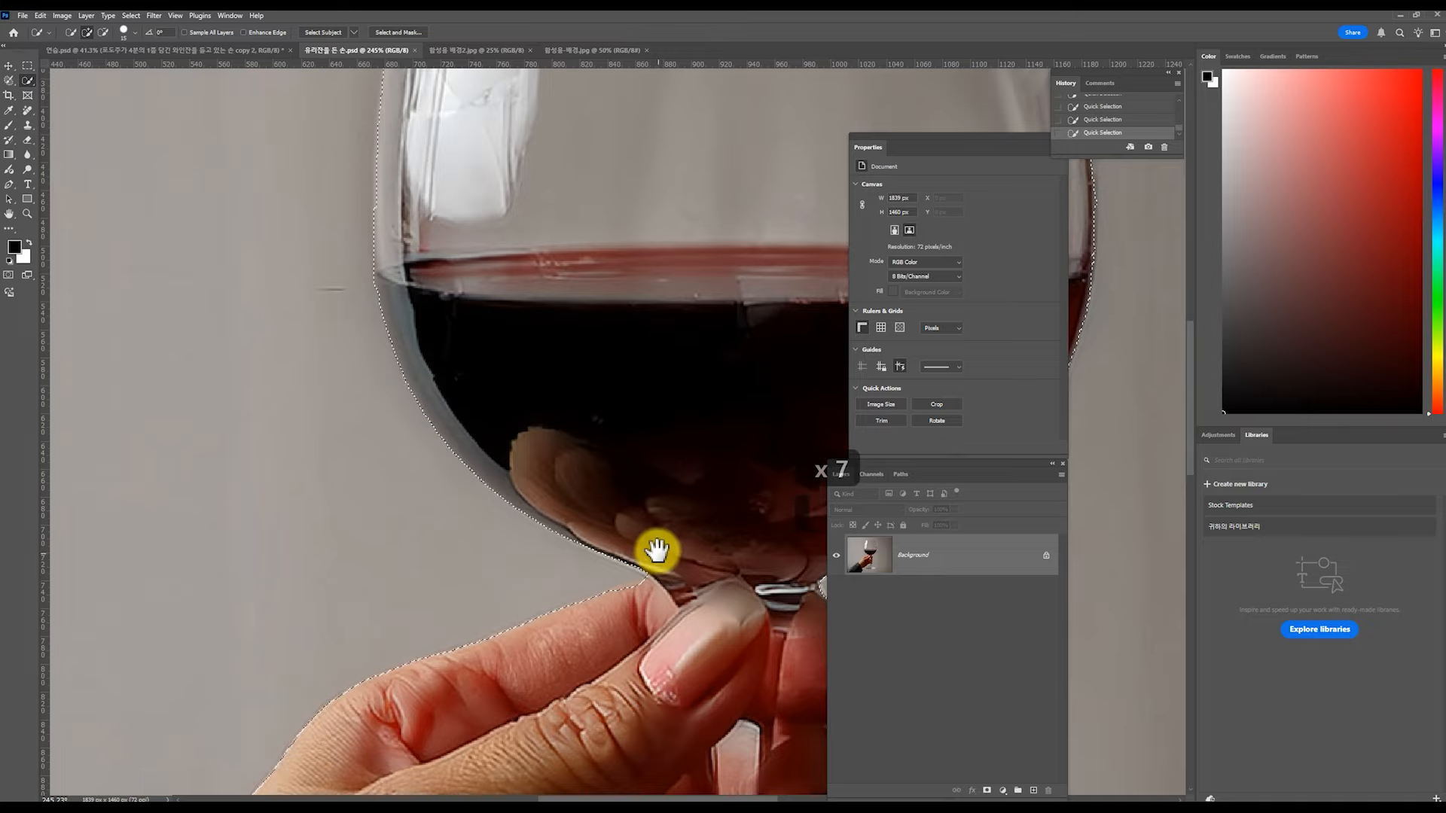
# - Add the missing upper edges of the glass base to the selection using a smaller Quick Selection brush
pyautogui.moveTo(655, 549); pyautogui.dragTo(532, 345)
pyautogui.moveTo(555, 509); pyautogui.dragTo(527, 339)
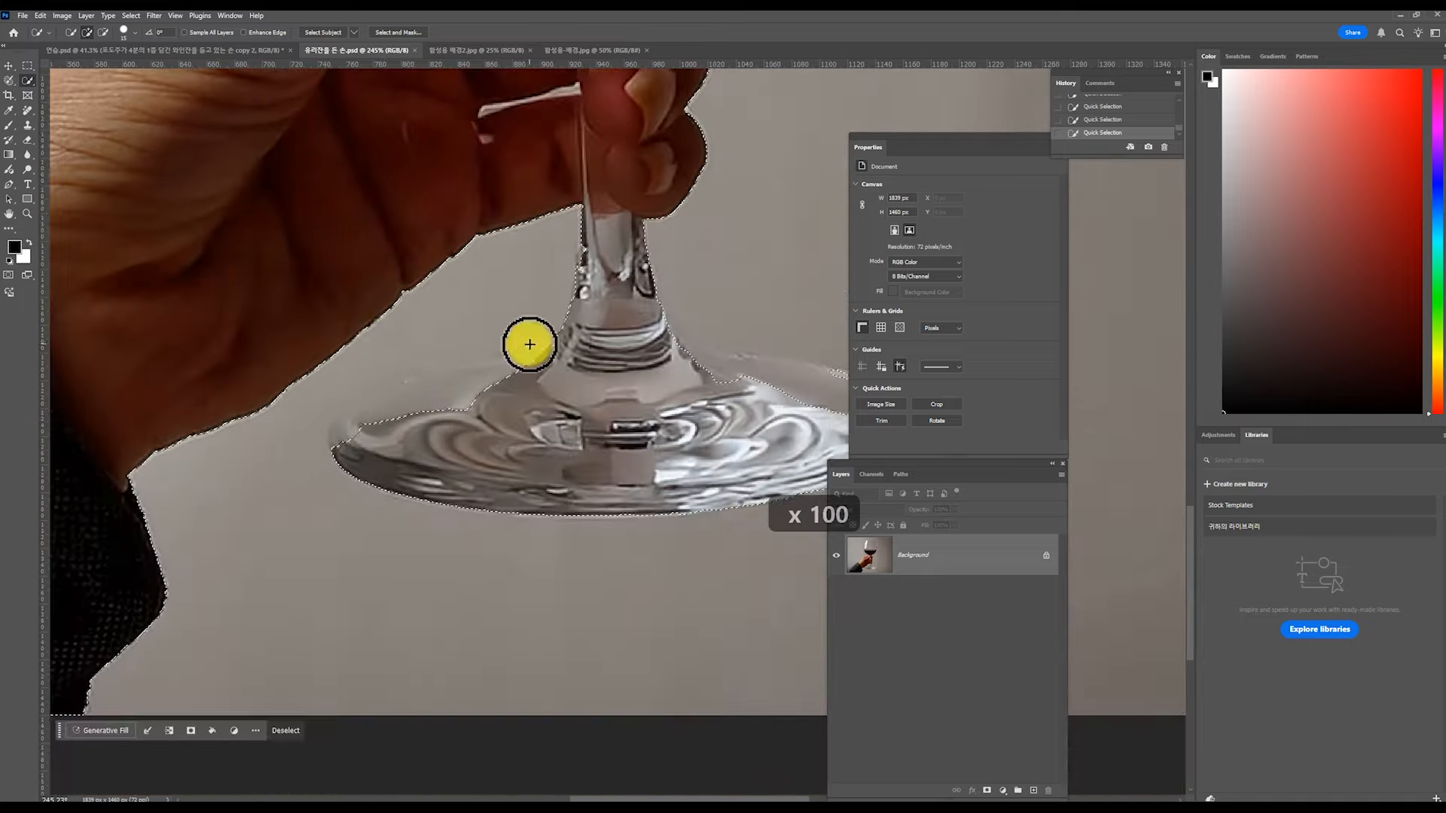
pyautogui.press('[')
pyautogui.press('[')
pyautogui.press('[')
pyautogui.press('[')
pyautogui.press('[')
pyautogui.press('[')
pyautogui.hscroll(5, 451, 362)
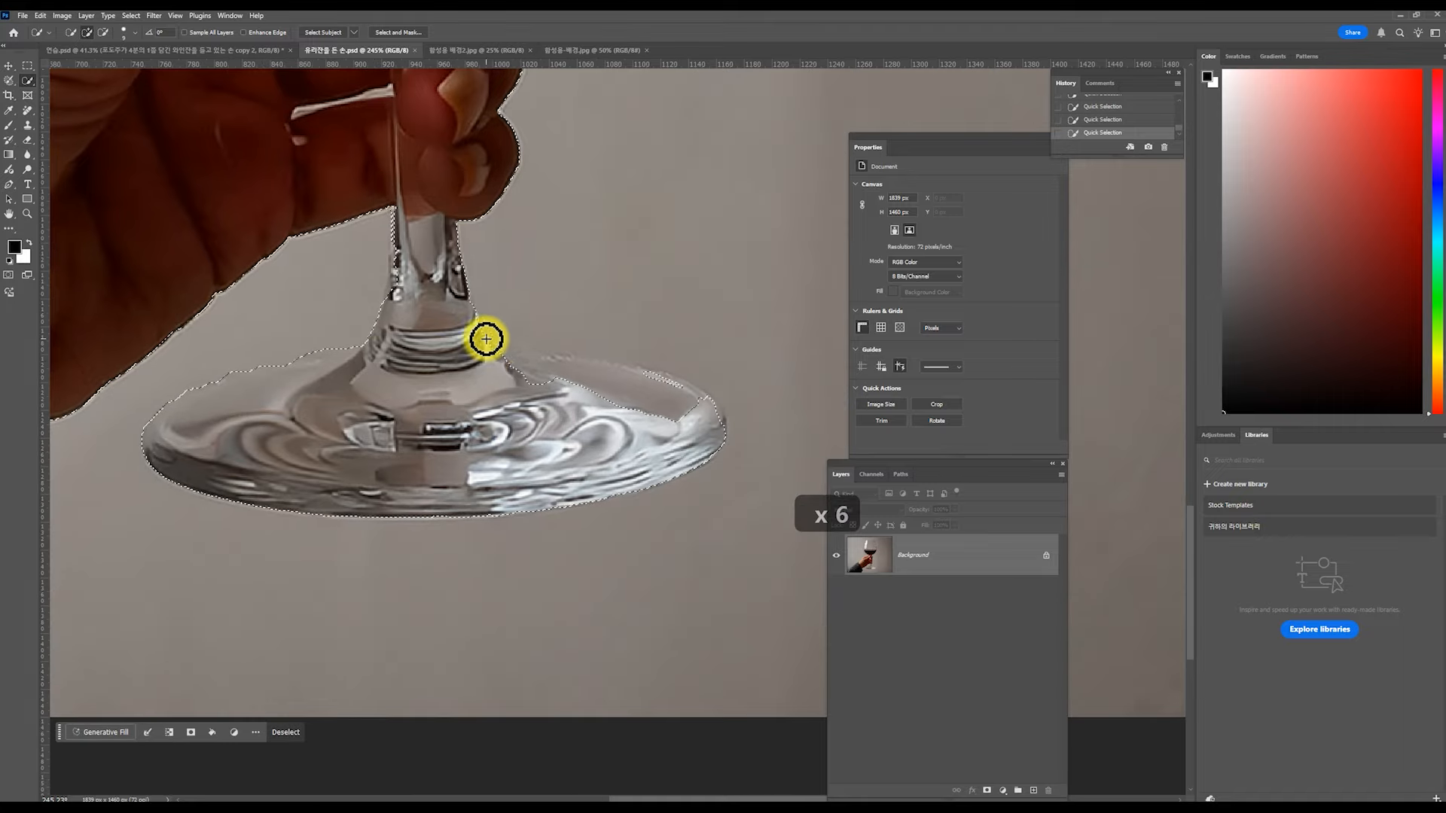
pyautogui.moveTo(533, 341)
pyautogui.mouseDown()
pyautogui.moveTo(560, 364)
pyautogui.moveTo(696, 394)
pyautogui.moveTo(708, 452)
pyautogui.mouseUp()
pyautogui.scroll(3, 434, 375)
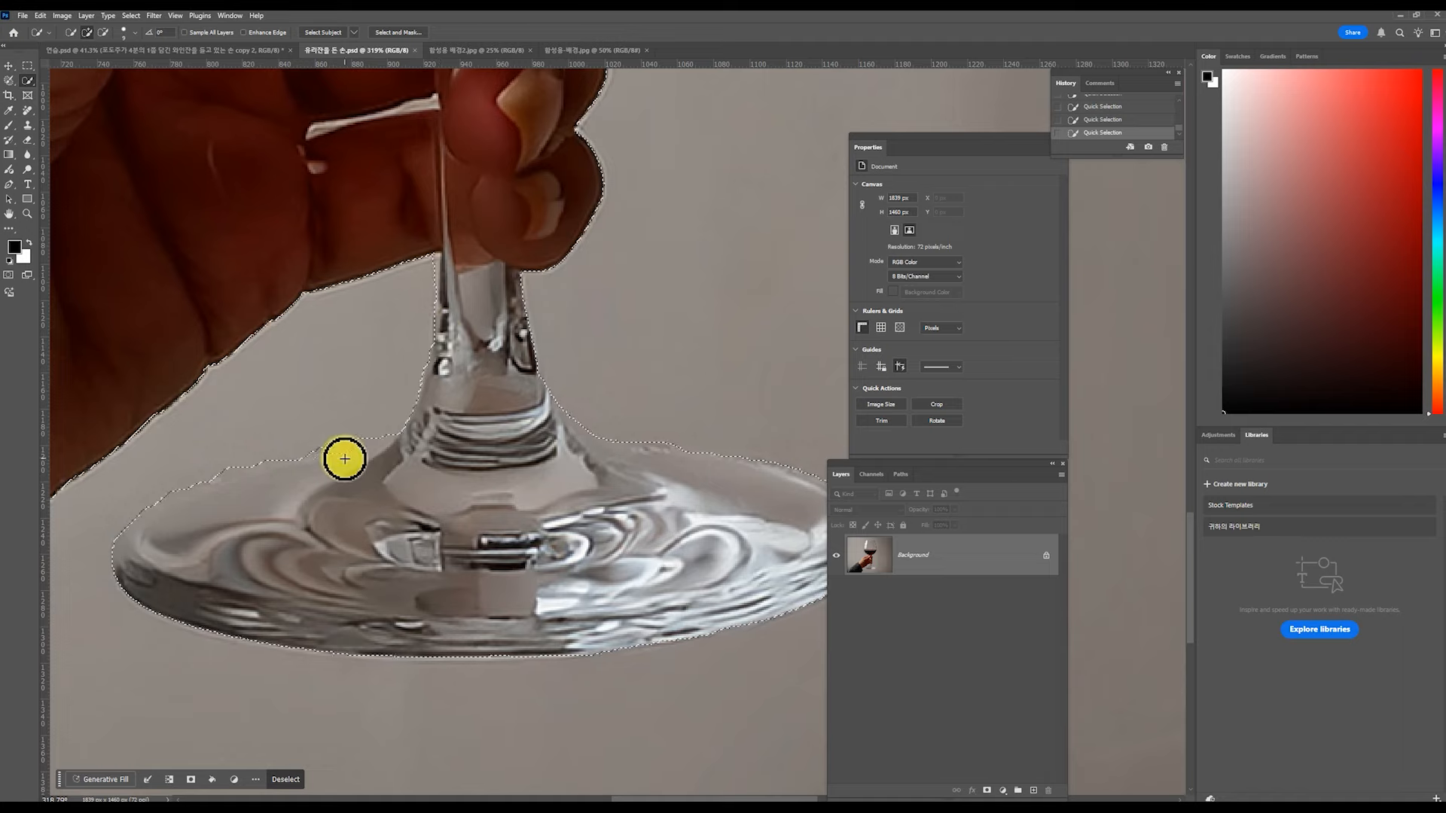
pyautogui.scroll(-16, 289, 454)
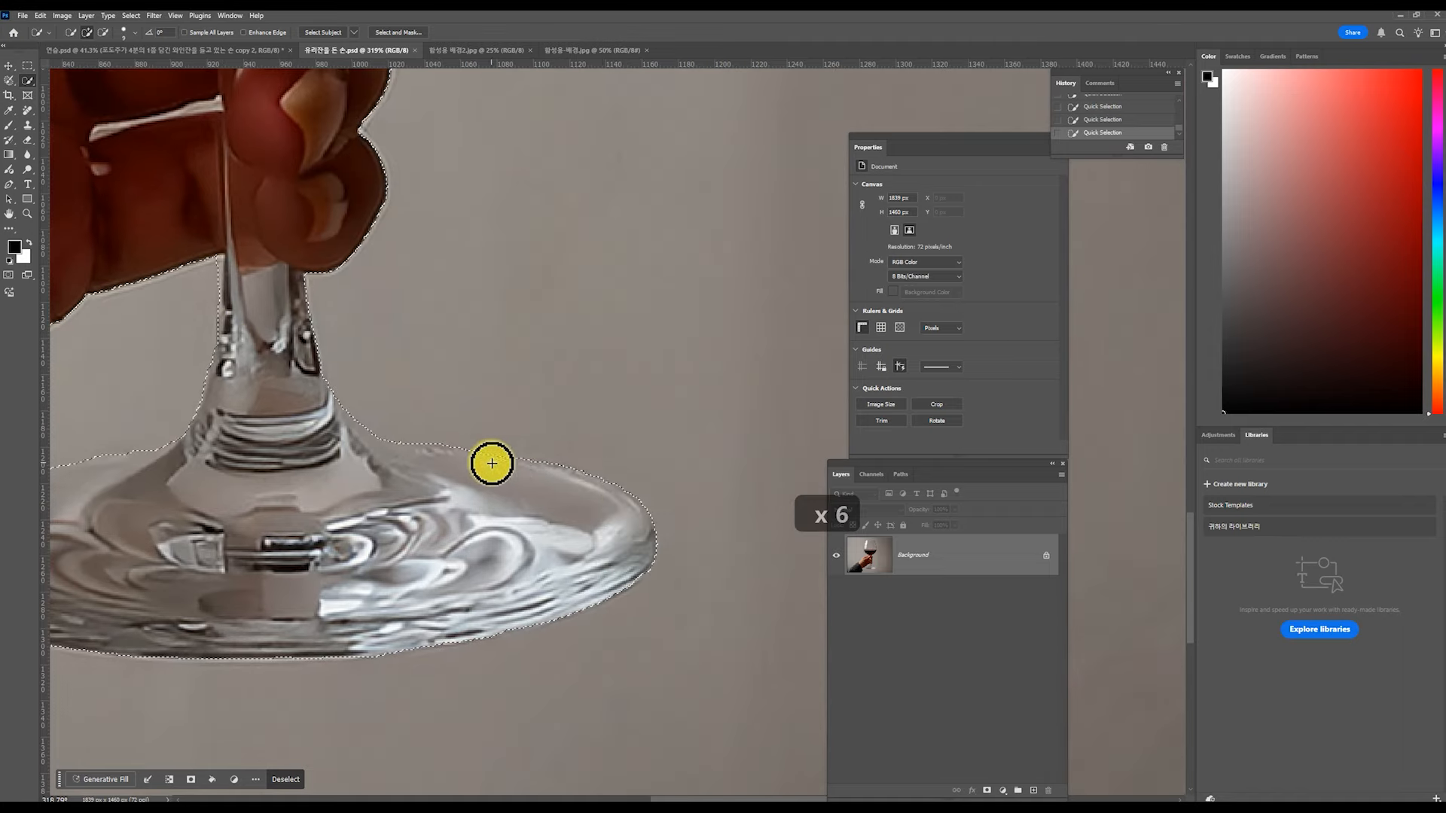
# - Keep the hand-and-glass selection active and turn it into a layer mask that hides the background
pyautogui.hotkey('ctrl', 'd')
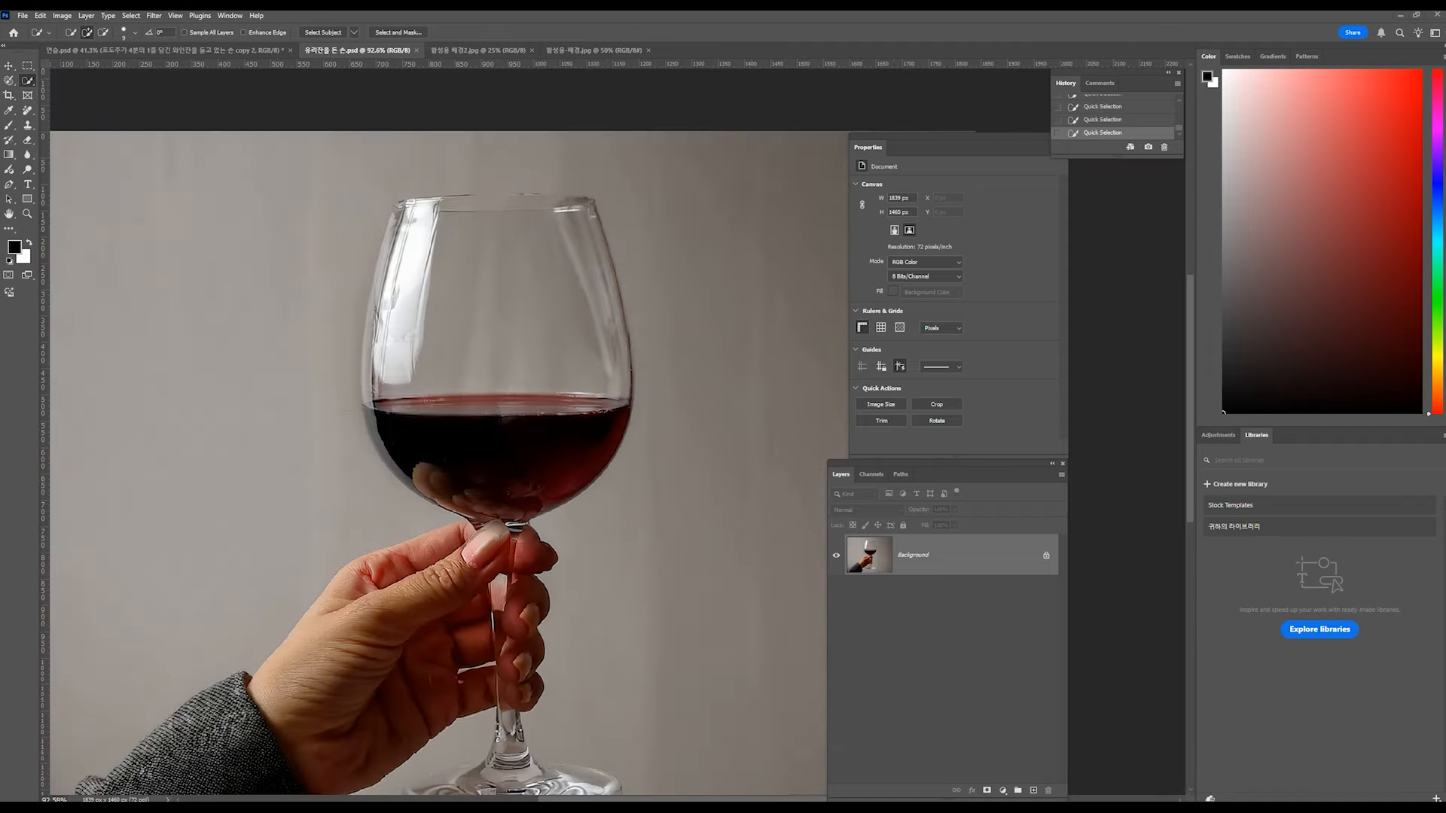
pyautogui.hotkey('ctrl', 'z')
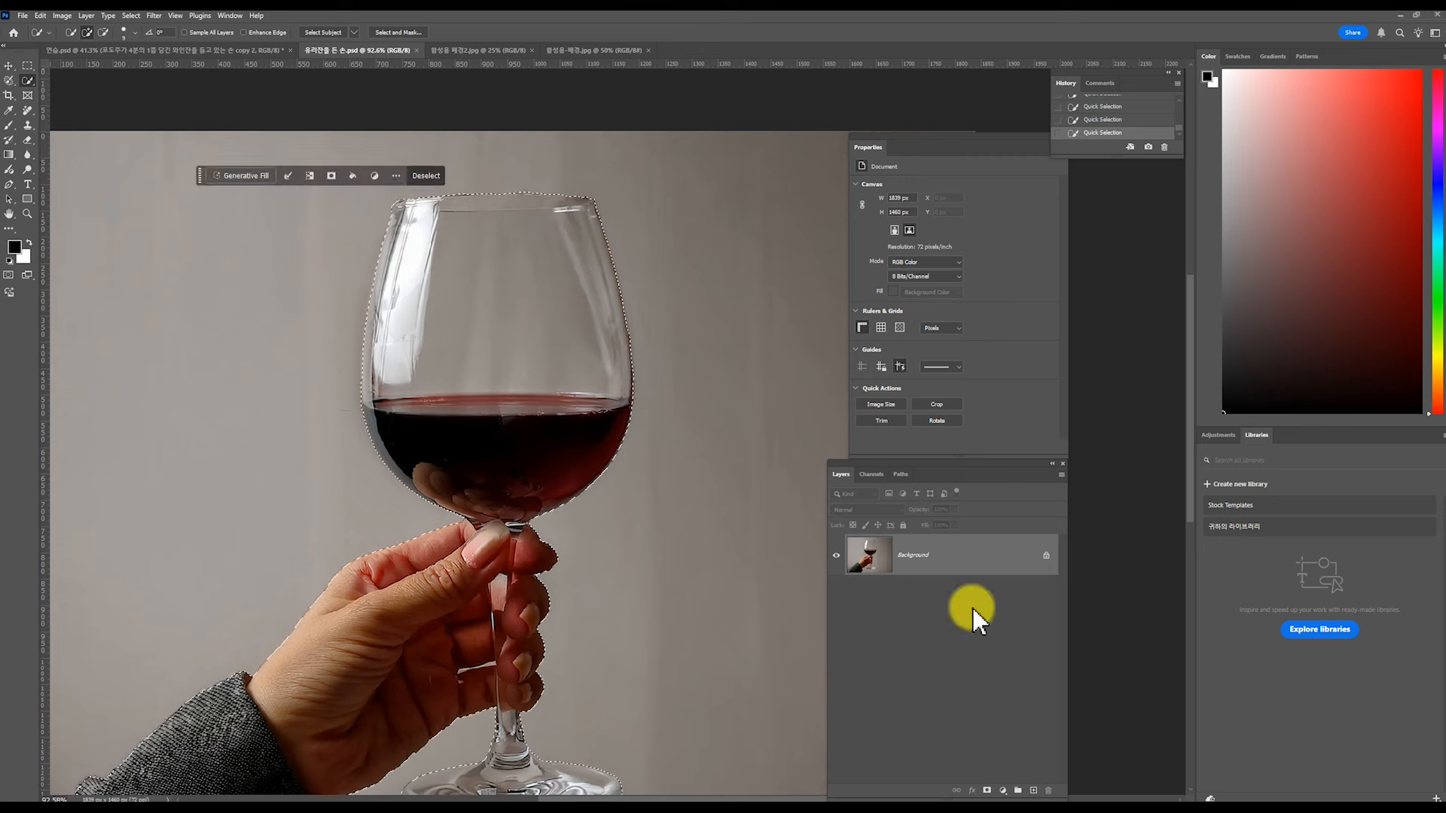
pyautogui.click(985, 791)
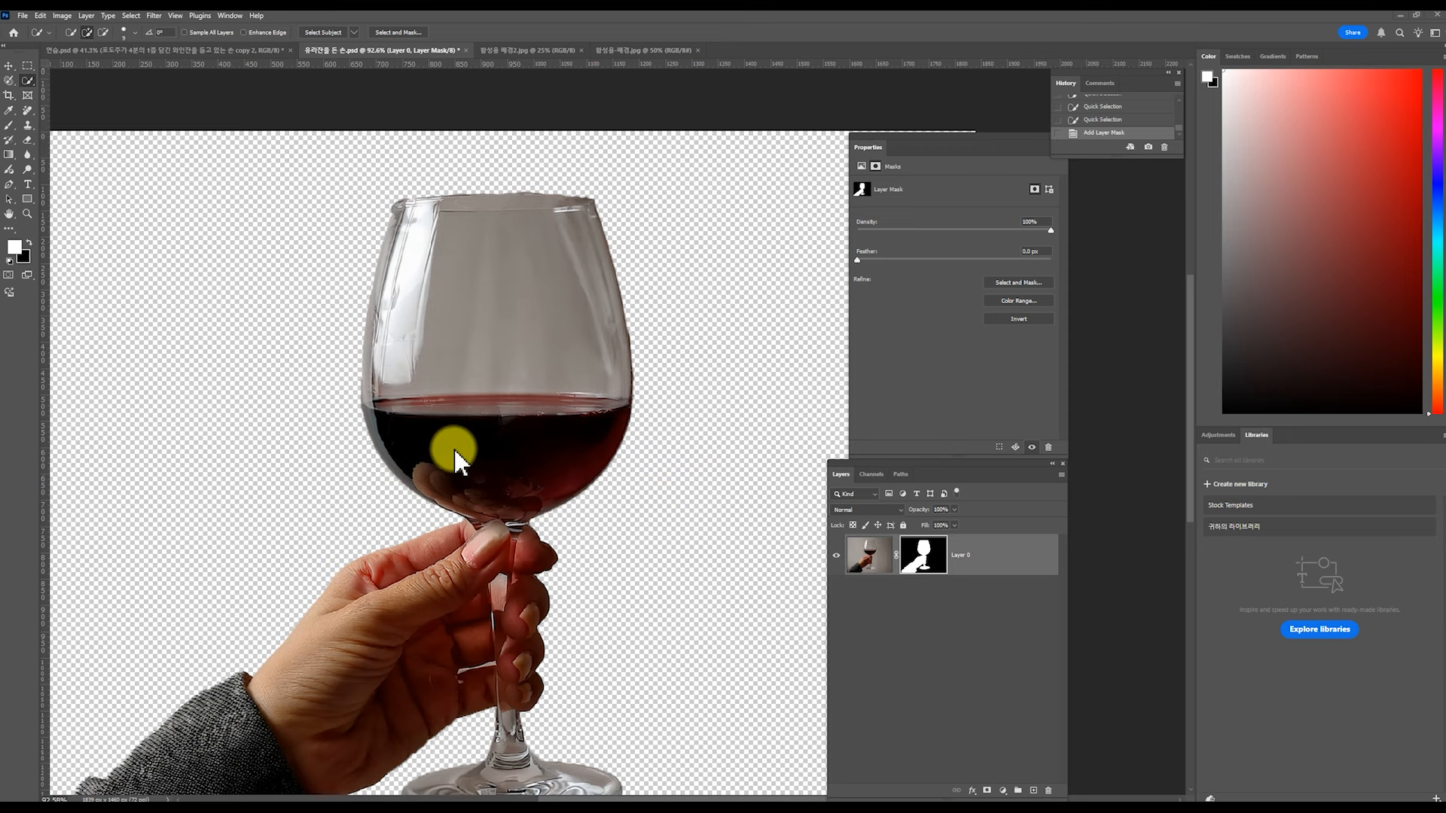
pyautogui.scroll(-3, 452, 456)
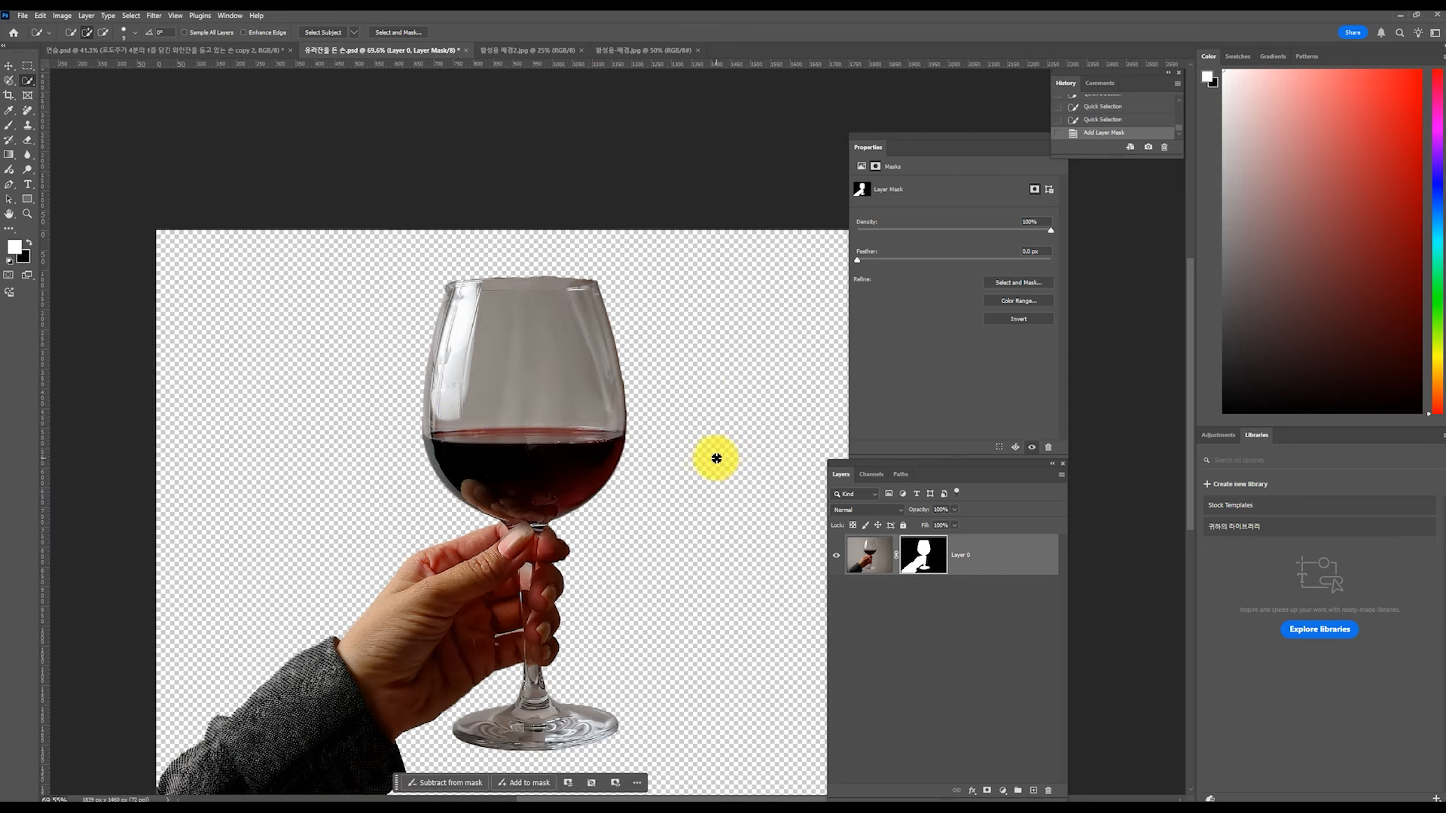
# - Add a green Solid Color fill layer and place it beneath the masked hand-and-glass layer
pyautogui.click(1032, 789)
pyautogui.hotkey('ctrl', 'z')
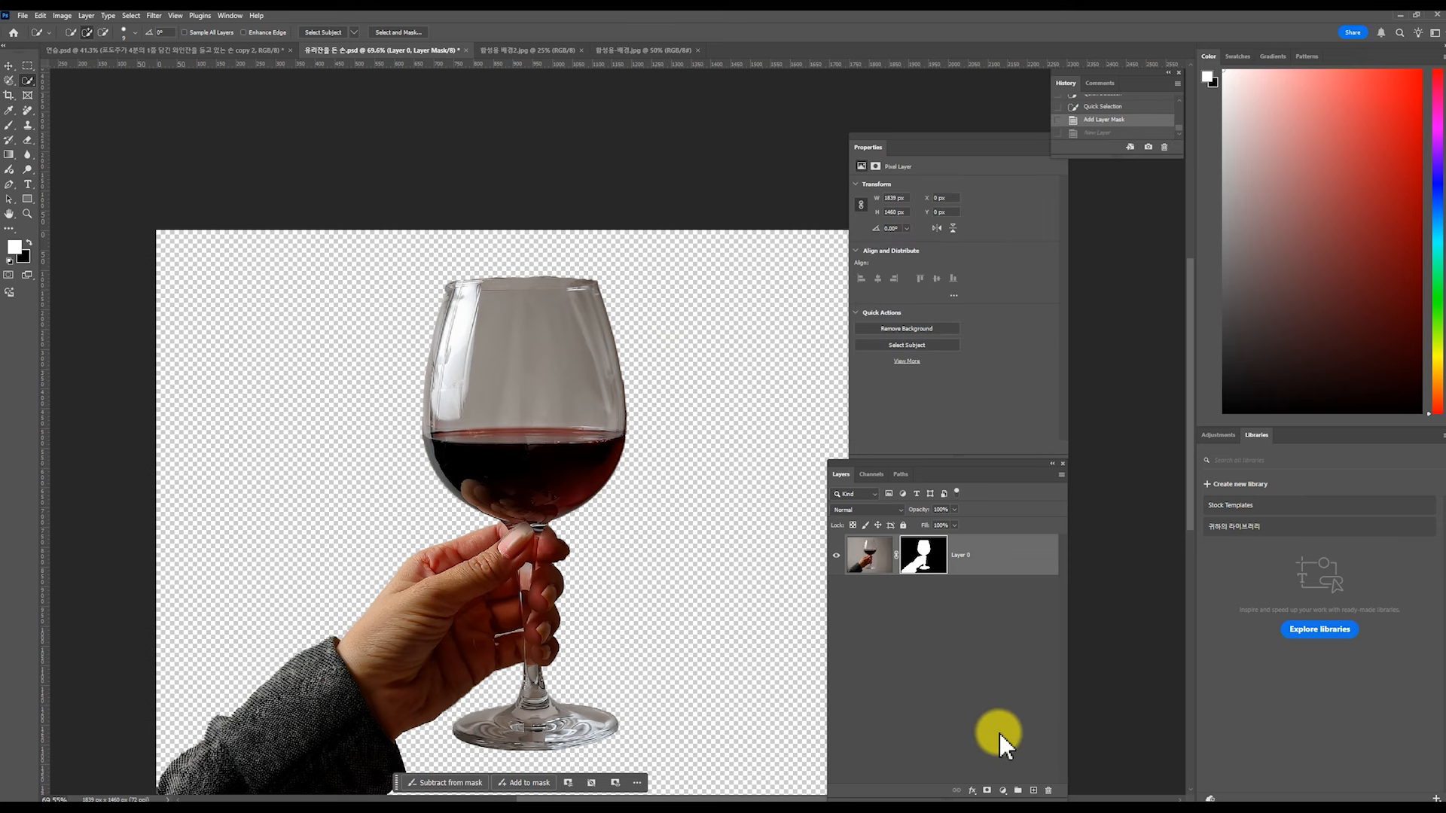
pyautogui.click(1003, 791)
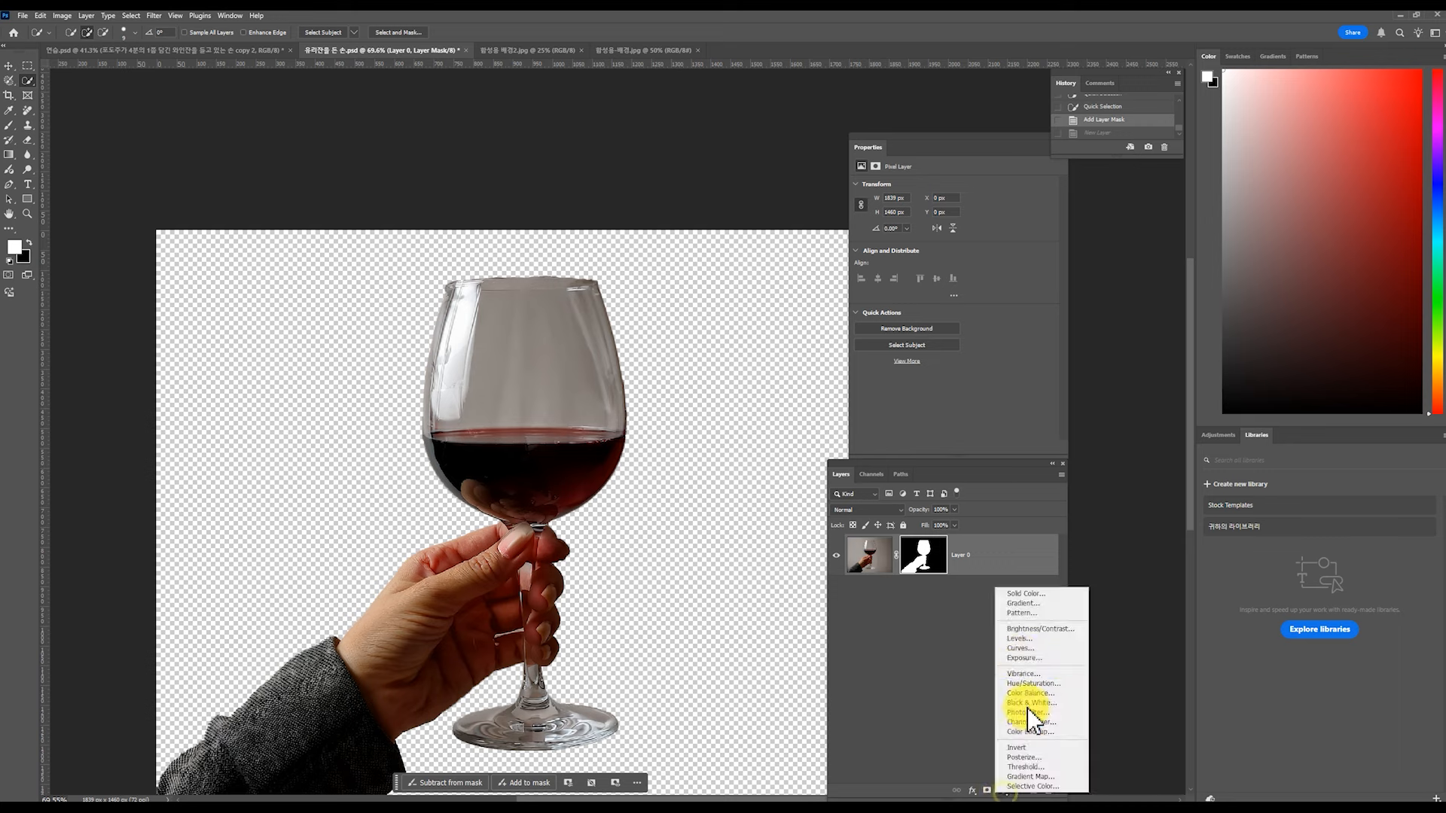
pyautogui.click(1020, 596)
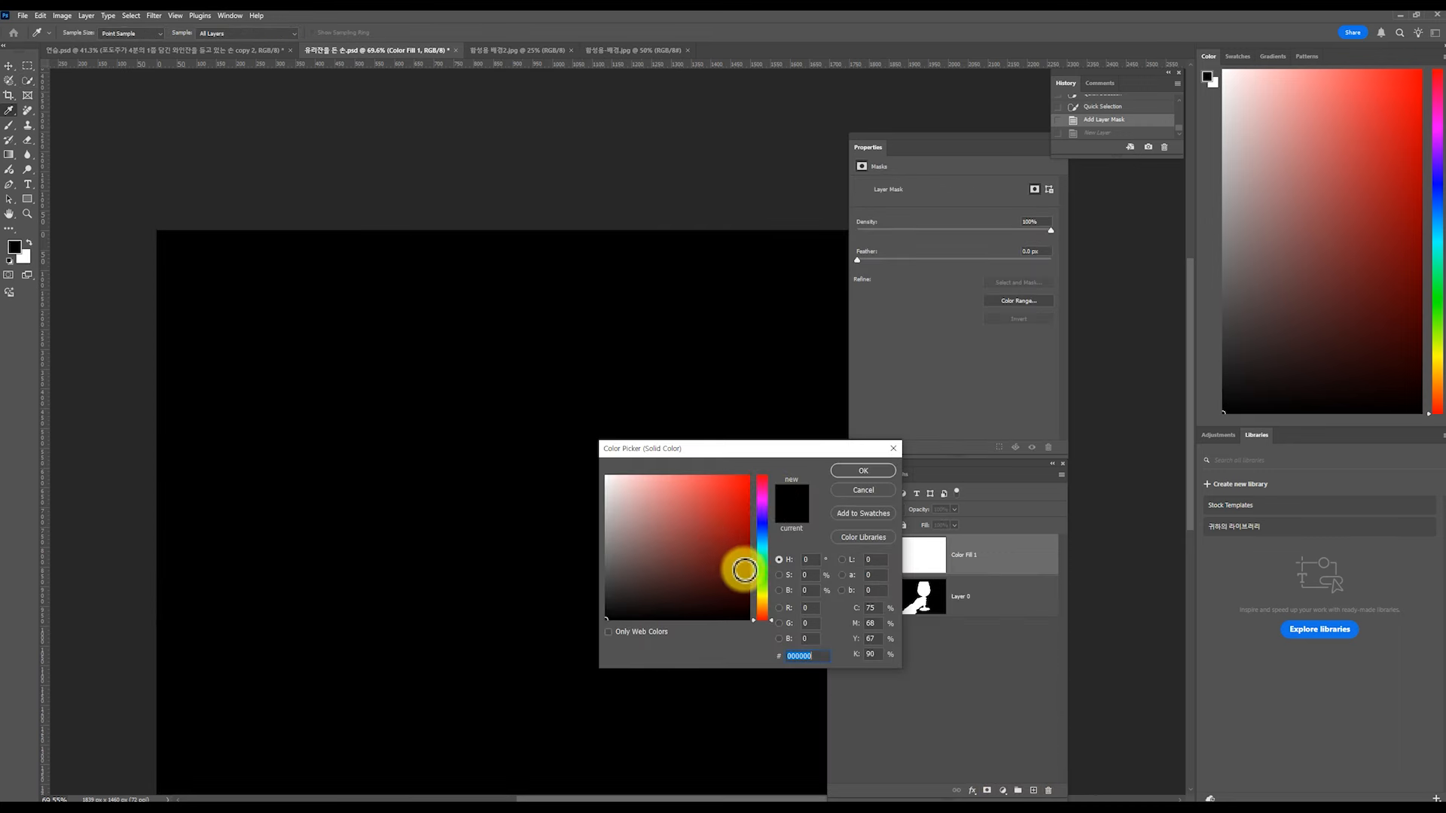
pyautogui.click(761, 579)
pyautogui.click(714, 512)
pyautogui.click(851, 473)
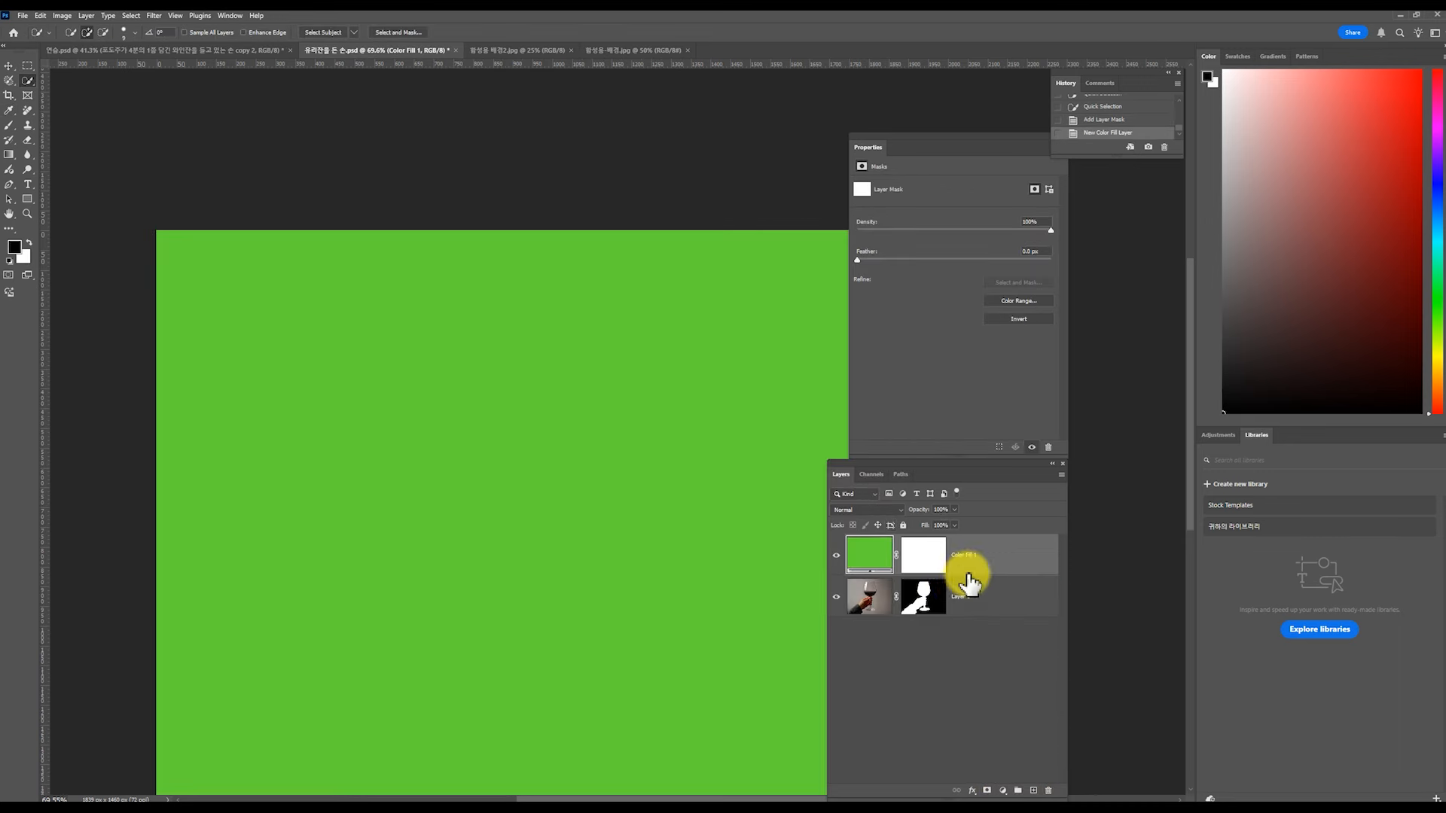
pyautogui.moveTo(980, 561); pyautogui.dragTo(994, 622)
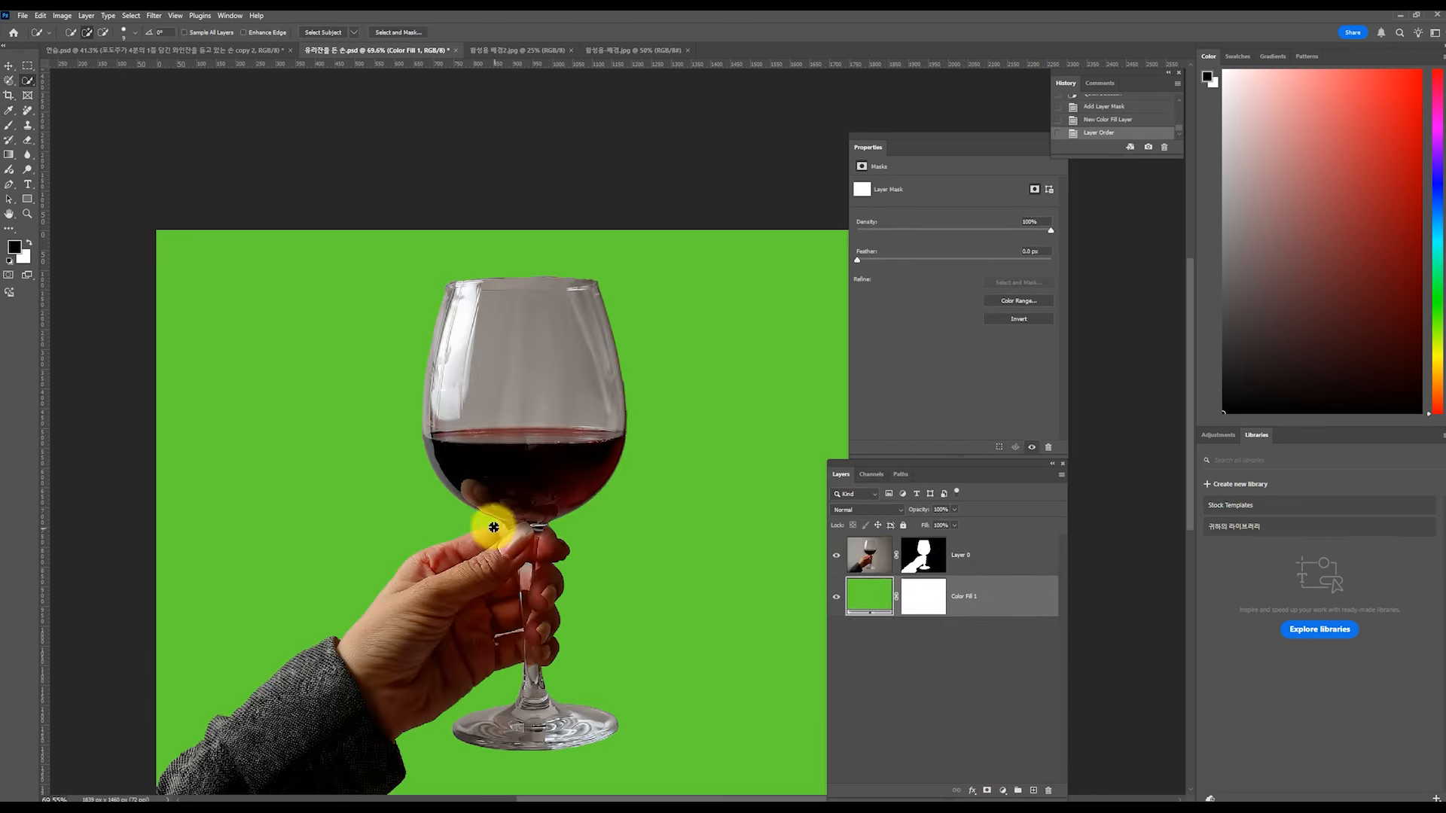
# - Target the hand-and-glass layer's mask and set up a small Soft Round brush for touching it up
pyautogui.moveTo(584, 481); pyautogui.dragTo(642, 432)
pyautogui.moveTo(642, 432); pyautogui.dragTo(642, 342)
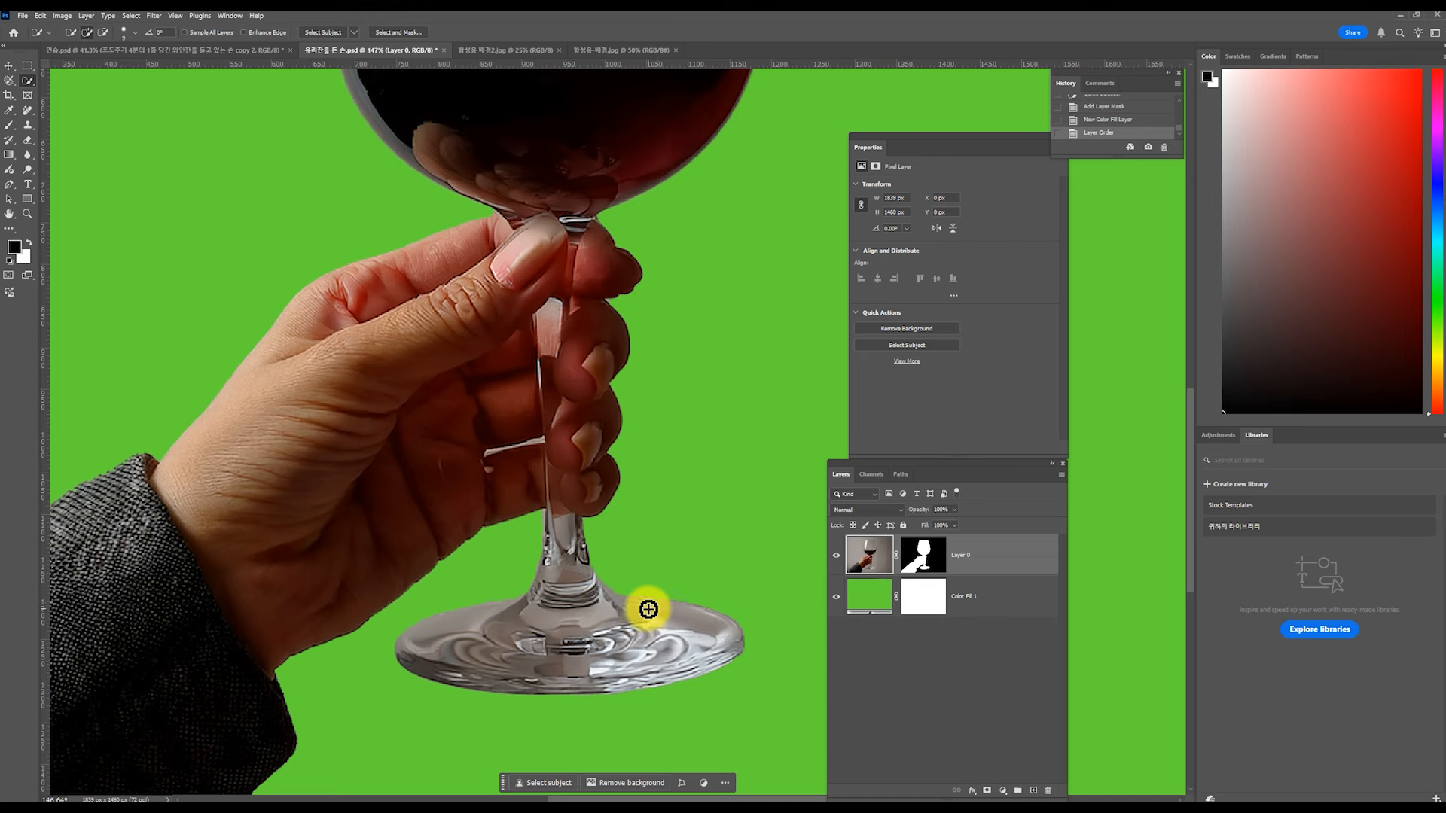
pyautogui.click(926, 563)
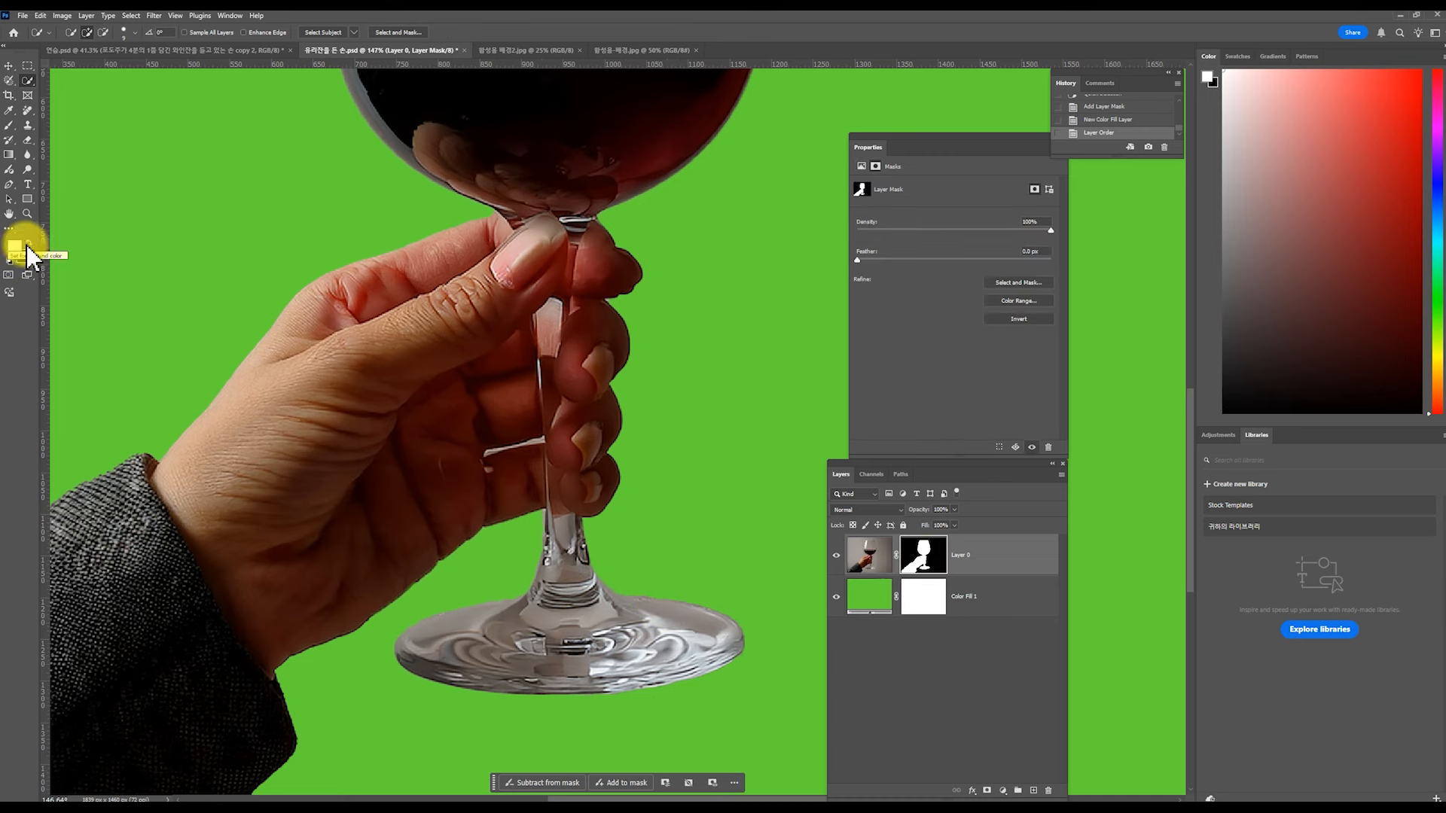
pyautogui.click(10, 125)
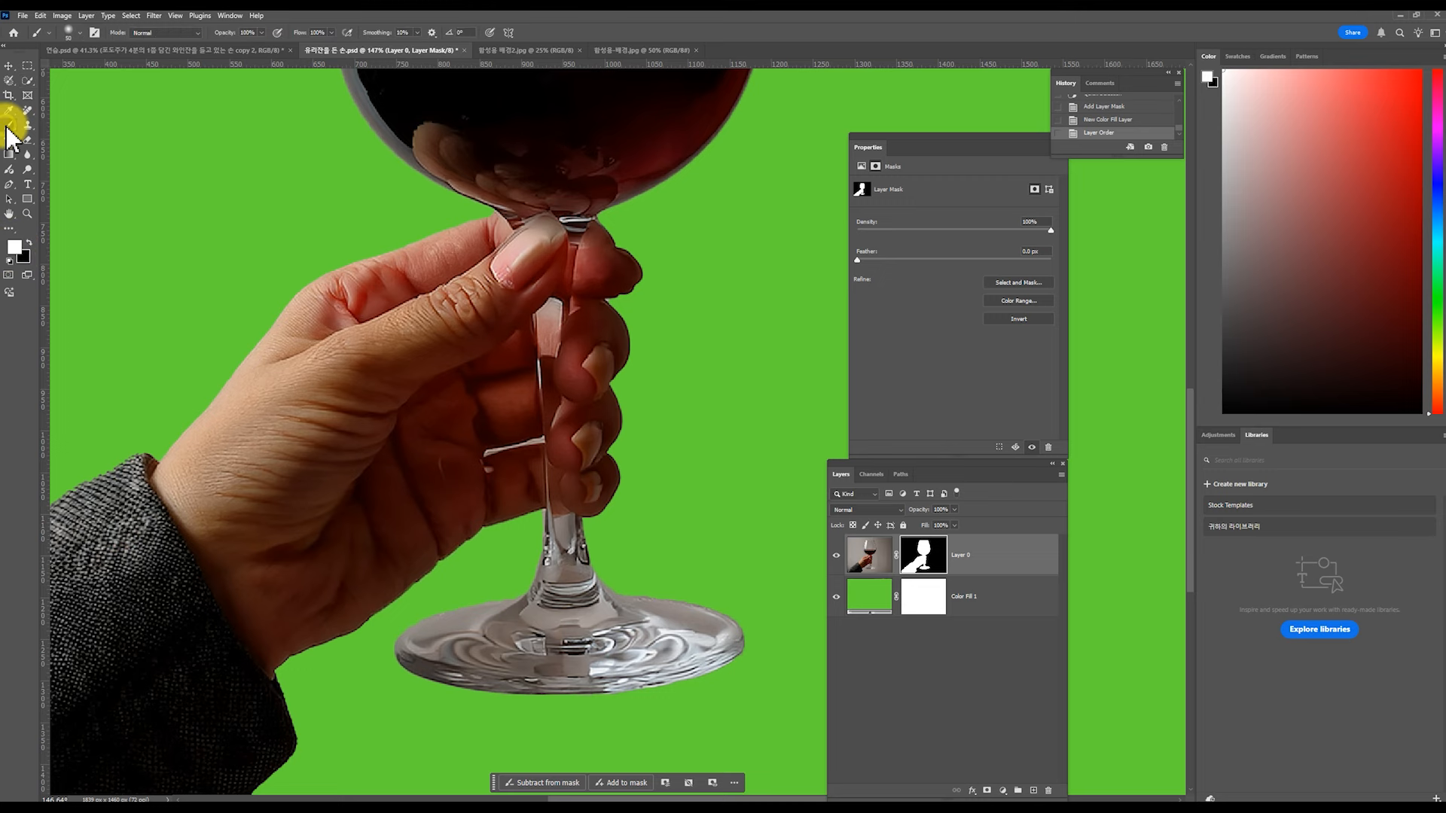
pyautogui.click(71, 34)
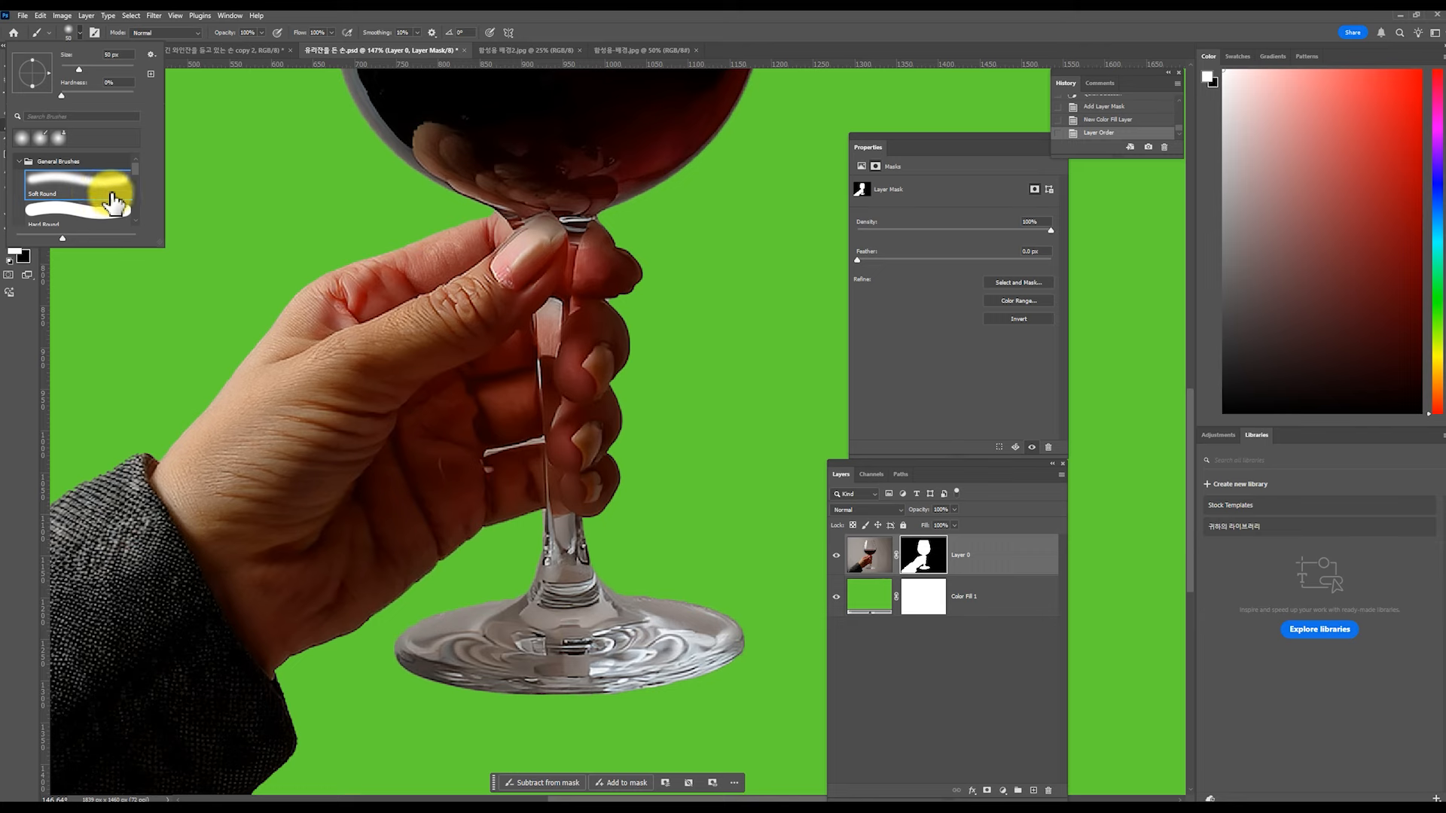
pyautogui.click(605, 33)
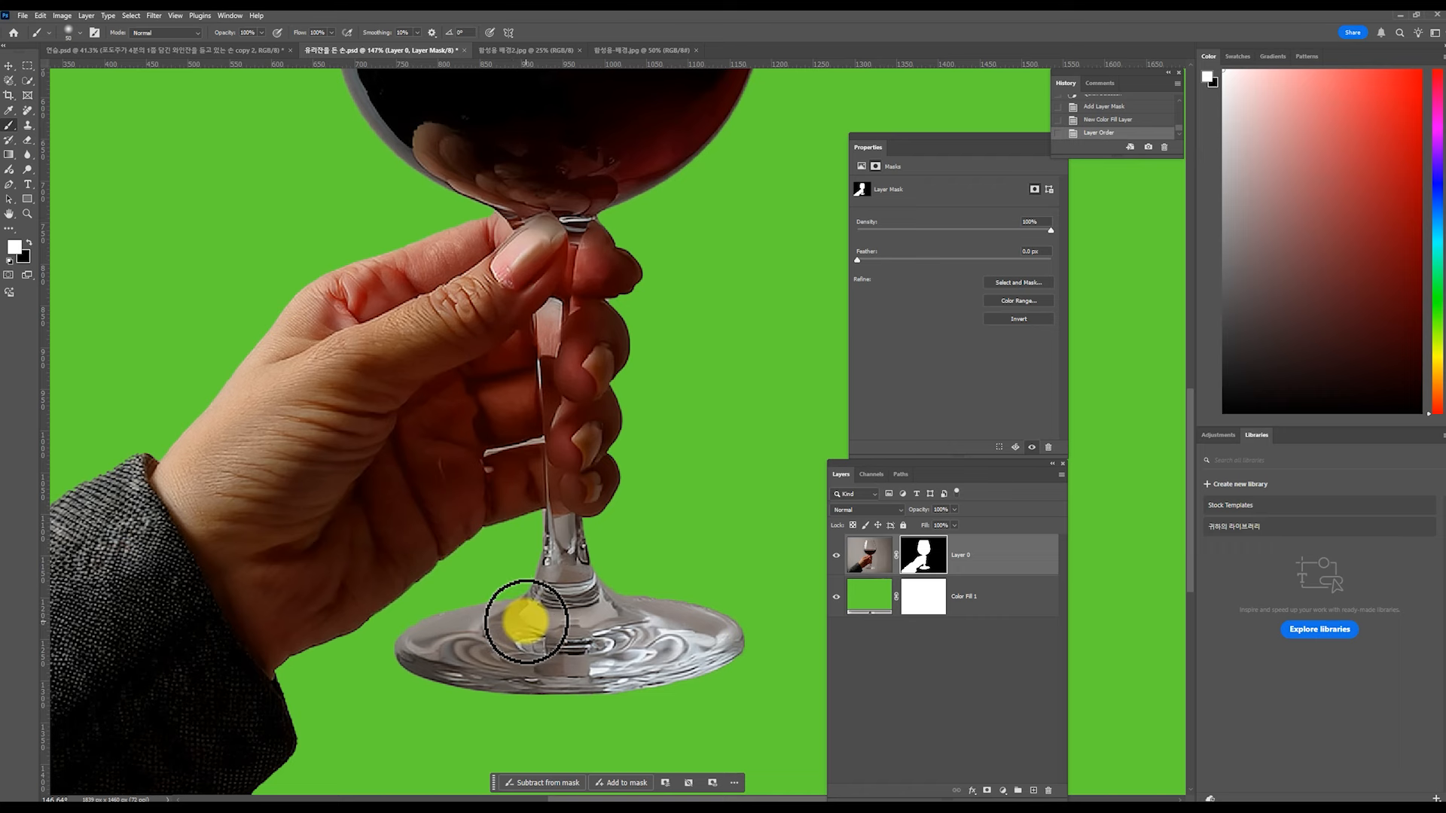
pyautogui.press('[')
pyautogui.press('[')
pyautogui.press('[')
pyautogui.press('[')
pyautogui.press('[')
pyautogui.press('[')
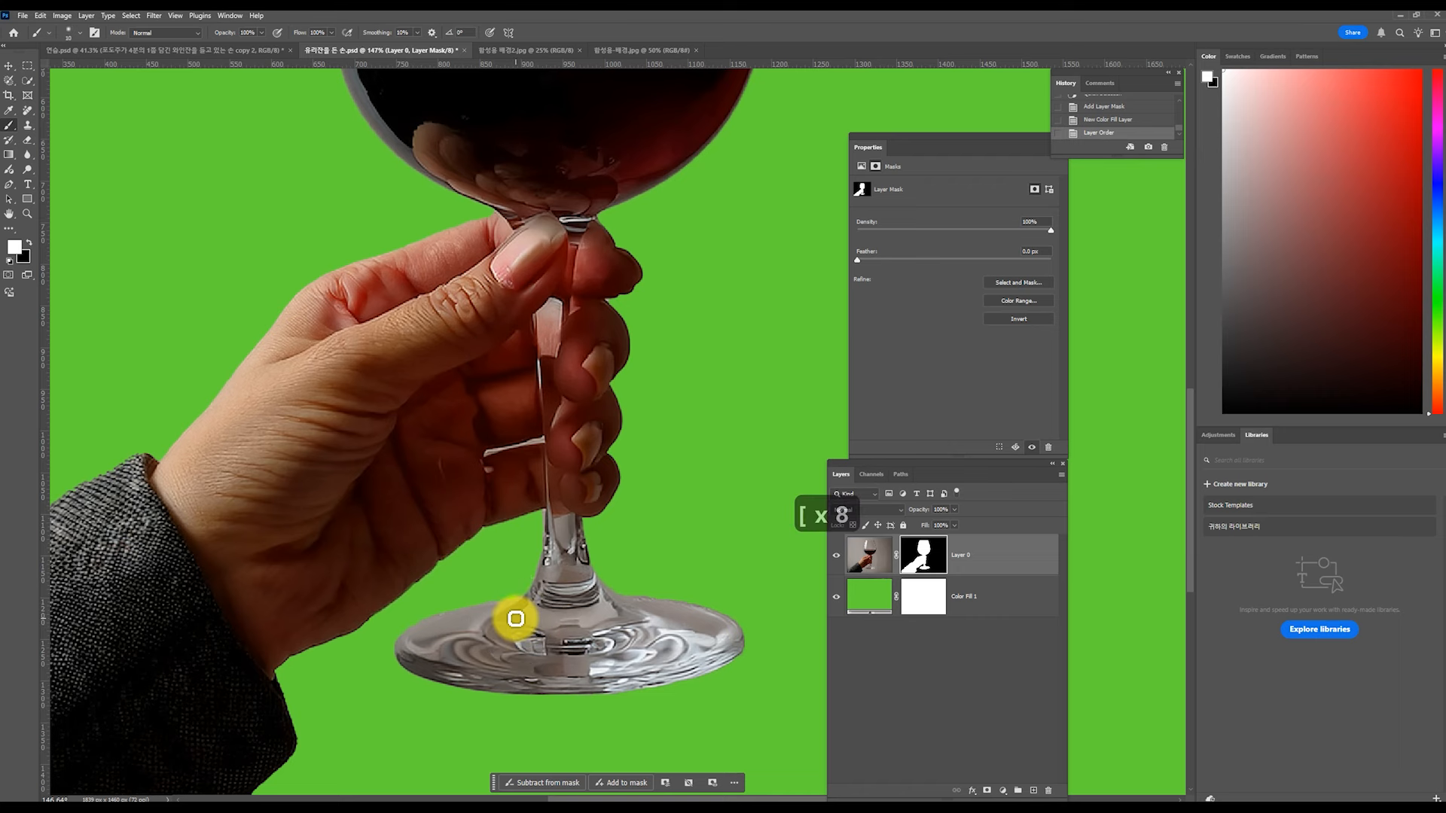
# - Paint white on the mask along the glass base's upper edge and undo the unwanted strokes
pyautogui.scroll(6, 468, 631)
pyautogui.click(588, 538)
pyautogui.moveTo(595, 533); pyautogui.dragTo(315, 606)
pyautogui.hotkey('ctrl', 'z')
pyautogui.hotkey('ctrl', 'z')
pyautogui.hotkey('ctrl', 'z')
pyautogui.hotkey('ctrl', 'z')
pyautogui.hotkey('ctrl', 'z')
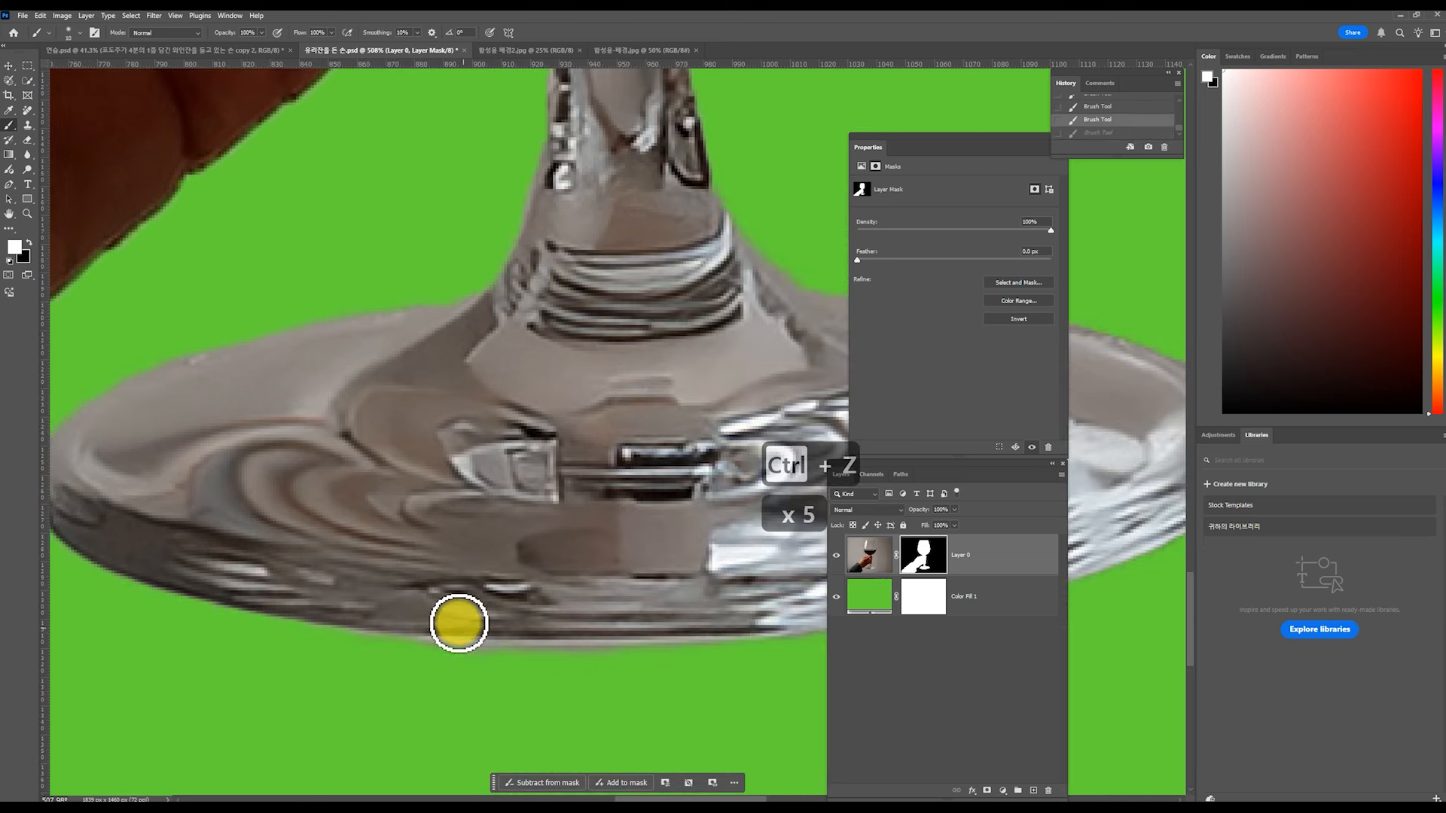
# - Refine the glass base's lower edge with black and white on the mask, and paint its upper-right rim white
pyautogui.click(30, 242)
pyautogui.moveTo(422, 653); pyautogui.dragTo(471, 654)
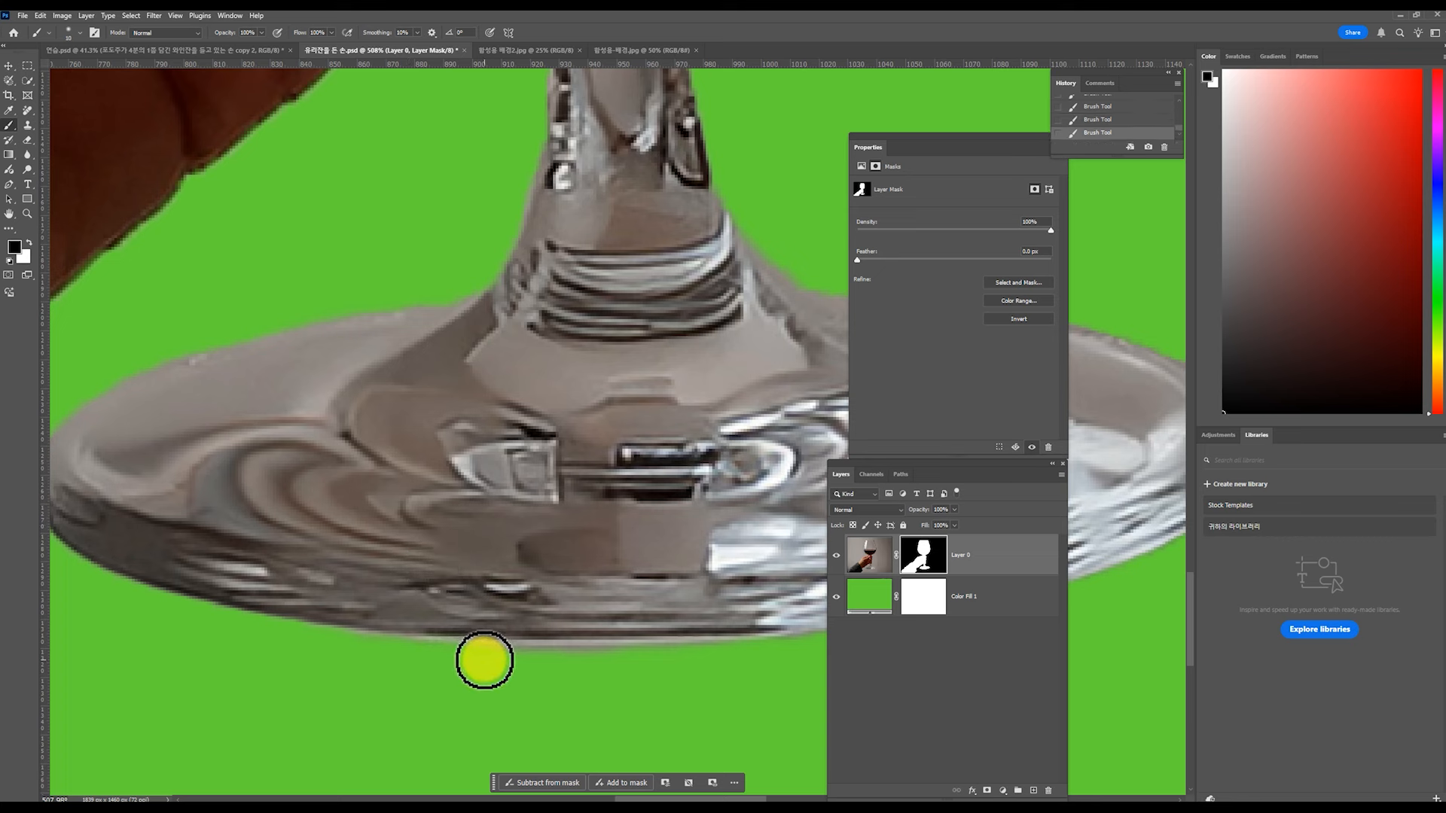
pyautogui.click(28, 242)
pyautogui.moveTo(492, 628); pyautogui.dragTo(433, 626)
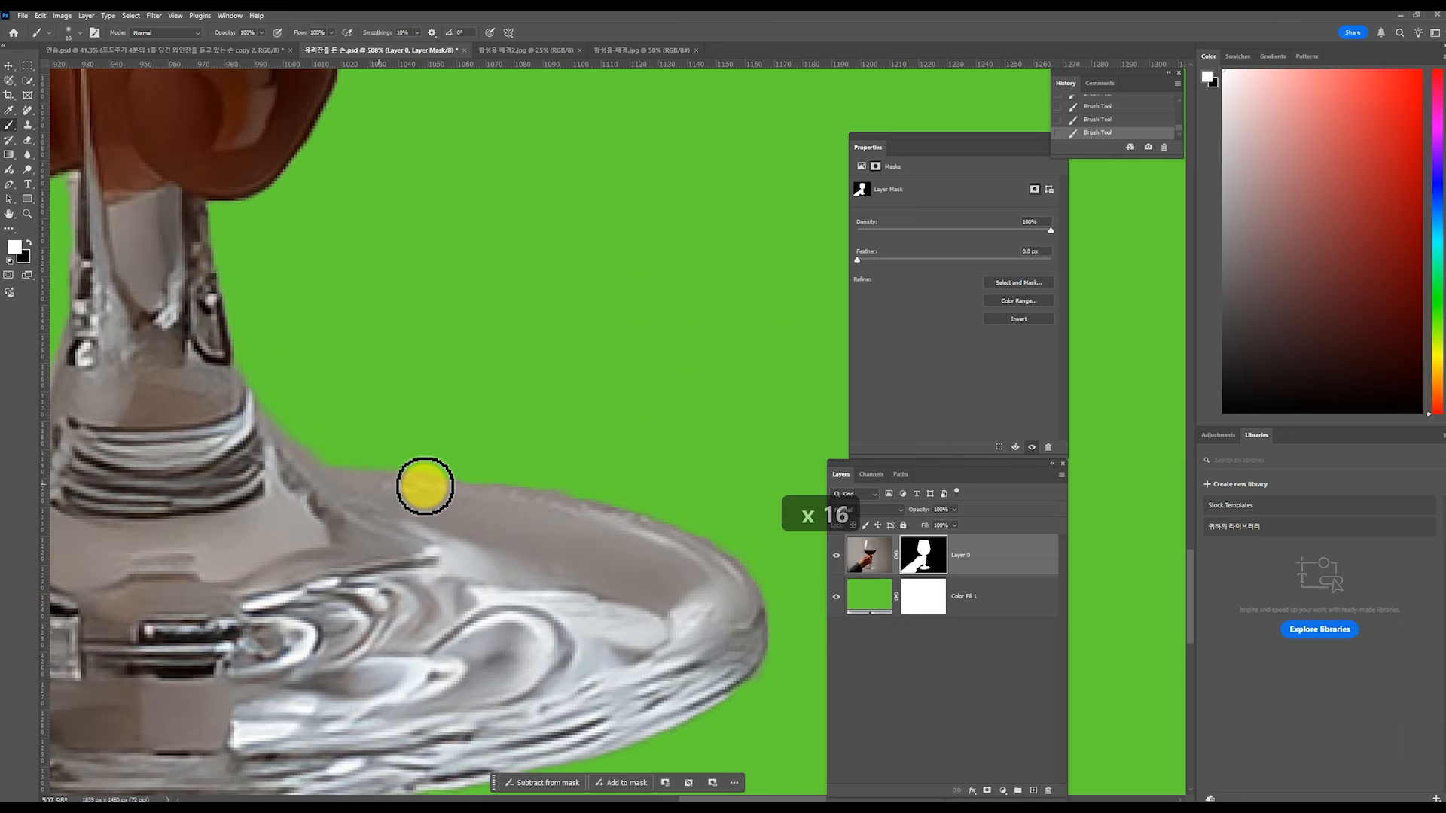
pyautogui.moveTo(424, 484)
pyautogui.mouseDown()
pyautogui.moveTo(633, 514)
pyautogui.moveTo(587, 515)
pyautogui.moveTo(667, 532)
pyautogui.mouseUp()
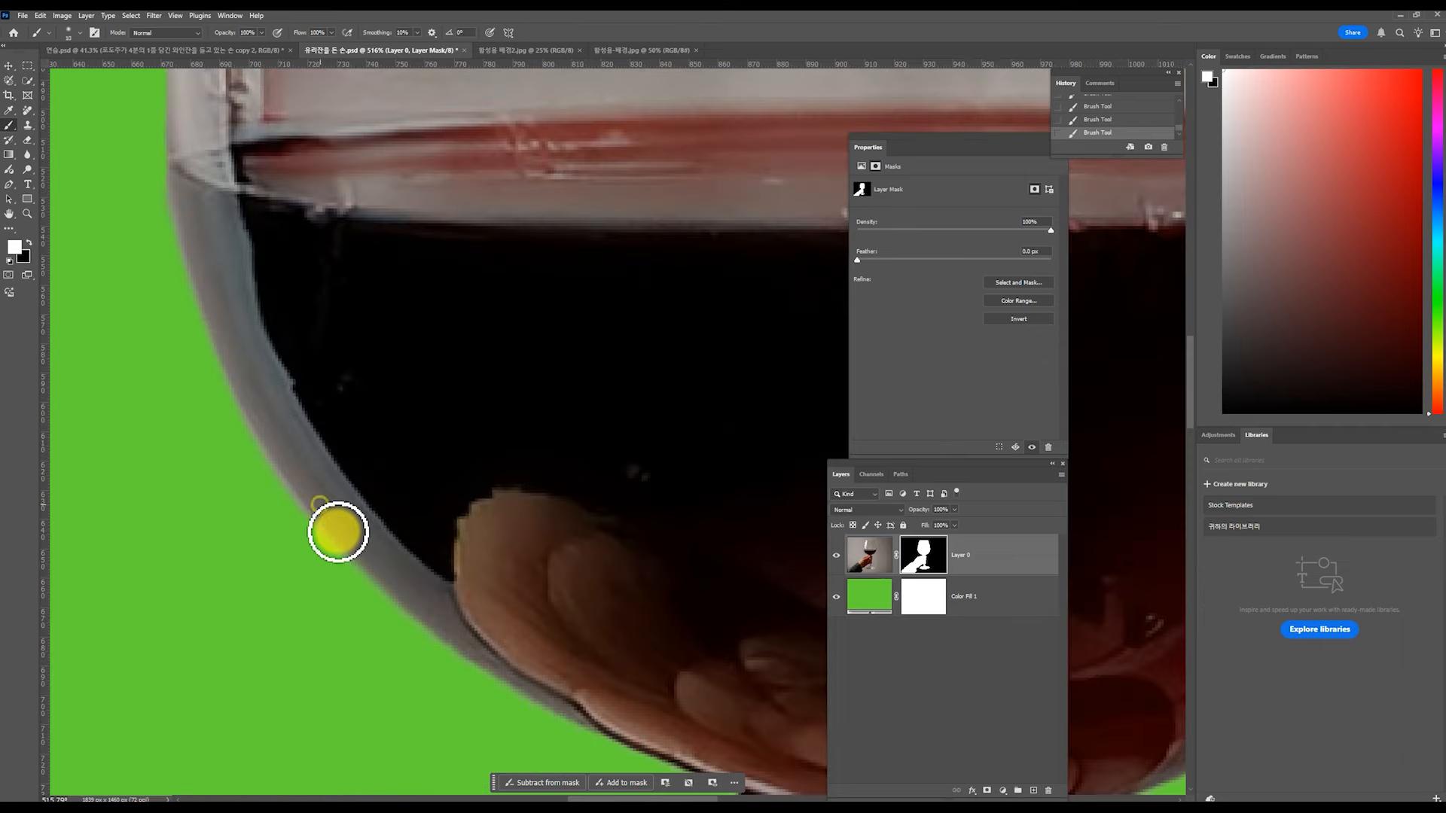
# - Touch up the bowl's lower-left edge on the mask and paint black along the glass's top rim
pyautogui.moveTo(339, 526); pyautogui.dragTo(355, 539)
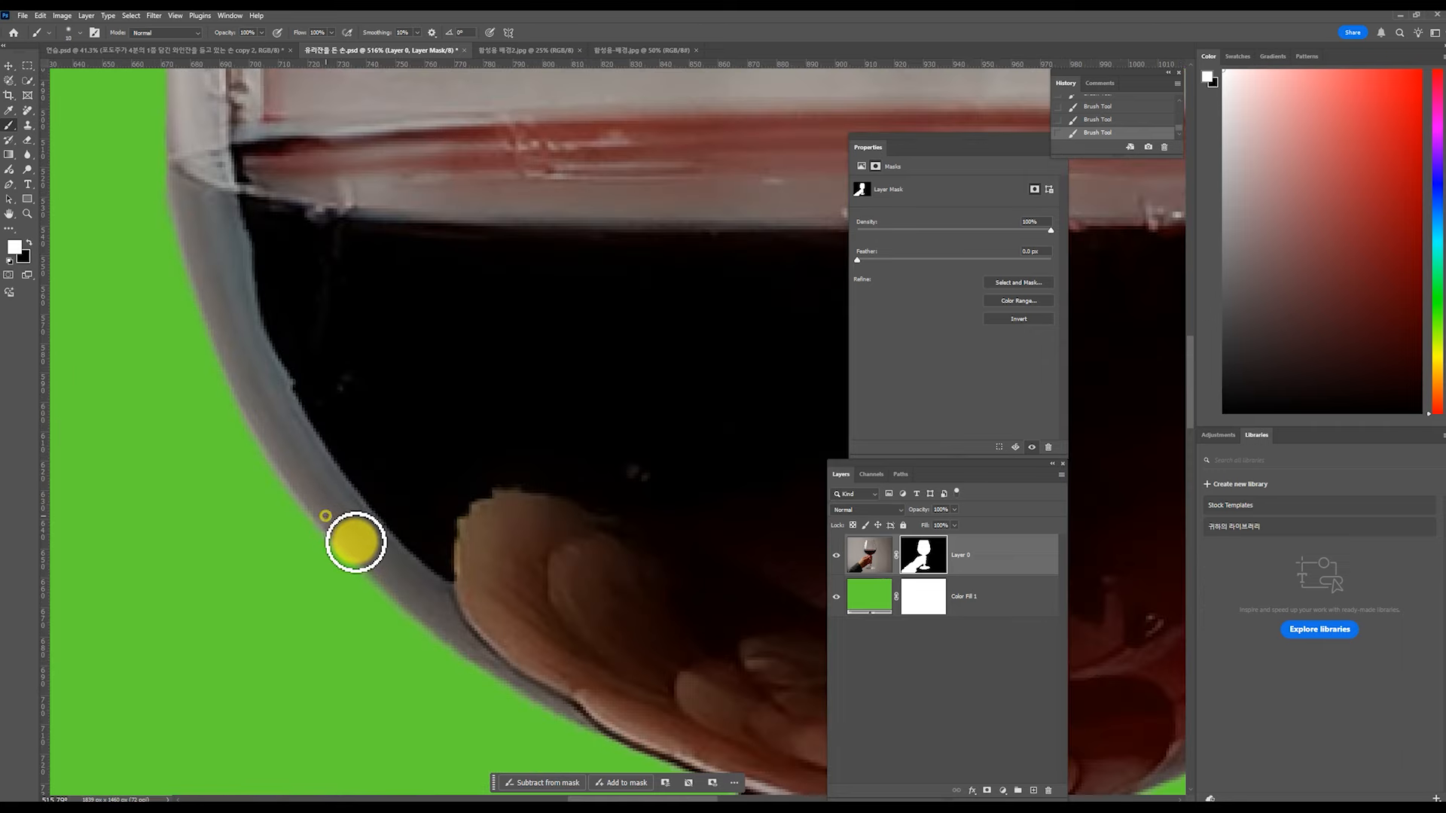
pyautogui.scroll(-7, 394, 326)
pyautogui.scroll(8, 373, 575)
pyautogui.press('x')
pyautogui.moveTo(368, 293)
pyautogui.mouseDown()
pyautogui.moveTo(397, 474)
pyautogui.moveTo(148, 610)
pyautogui.moveTo(184, 589)
pyautogui.moveTo(640, 551)
pyautogui.mouseUp()
pyautogui.press('x')
pyautogui.press('x')
pyautogui.moveTo(534, 519); pyautogui.dragTo(684, 519)
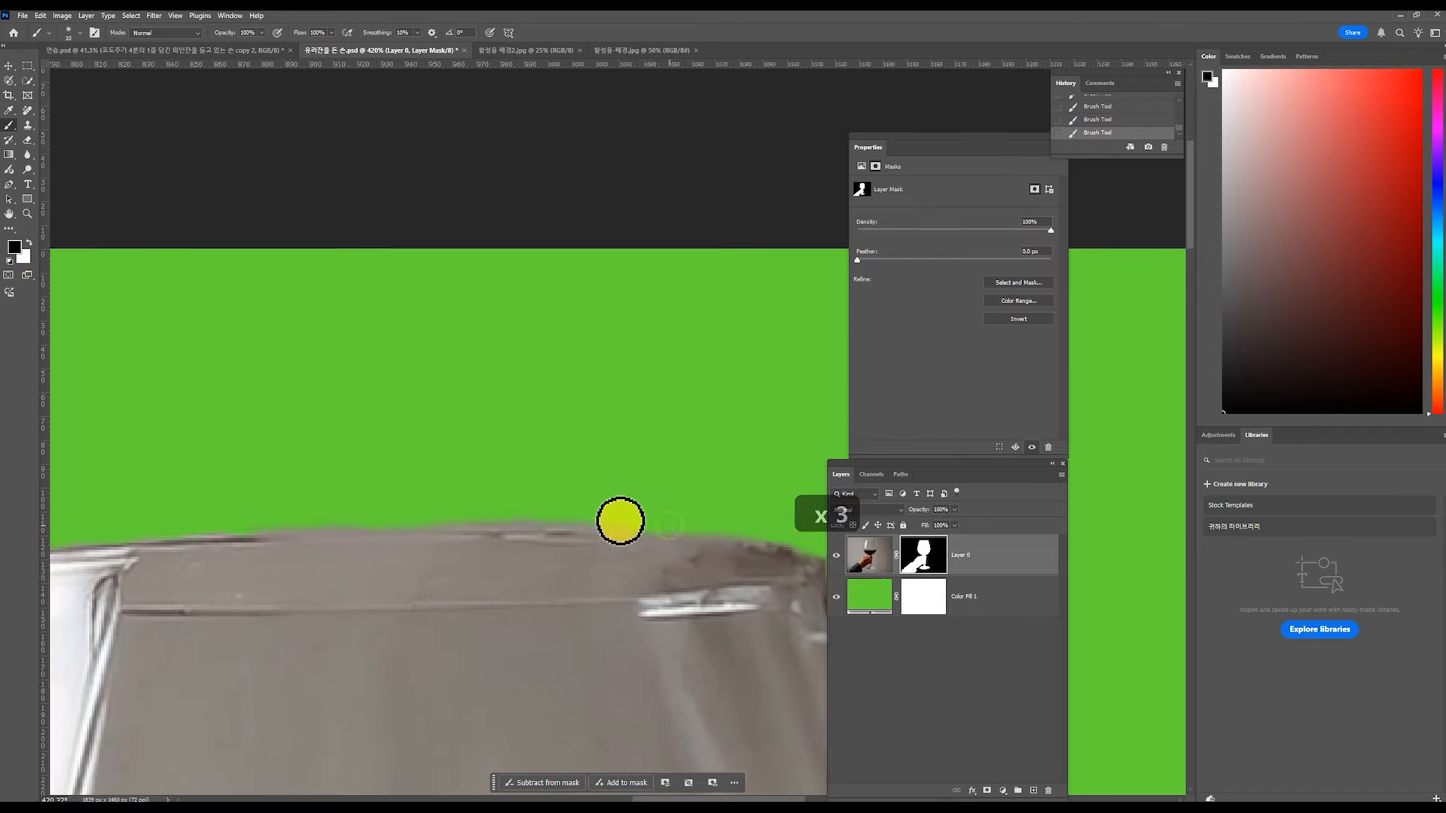
pyautogui.moveTo(414, 519); pyautogui.dragTo(608, 504)
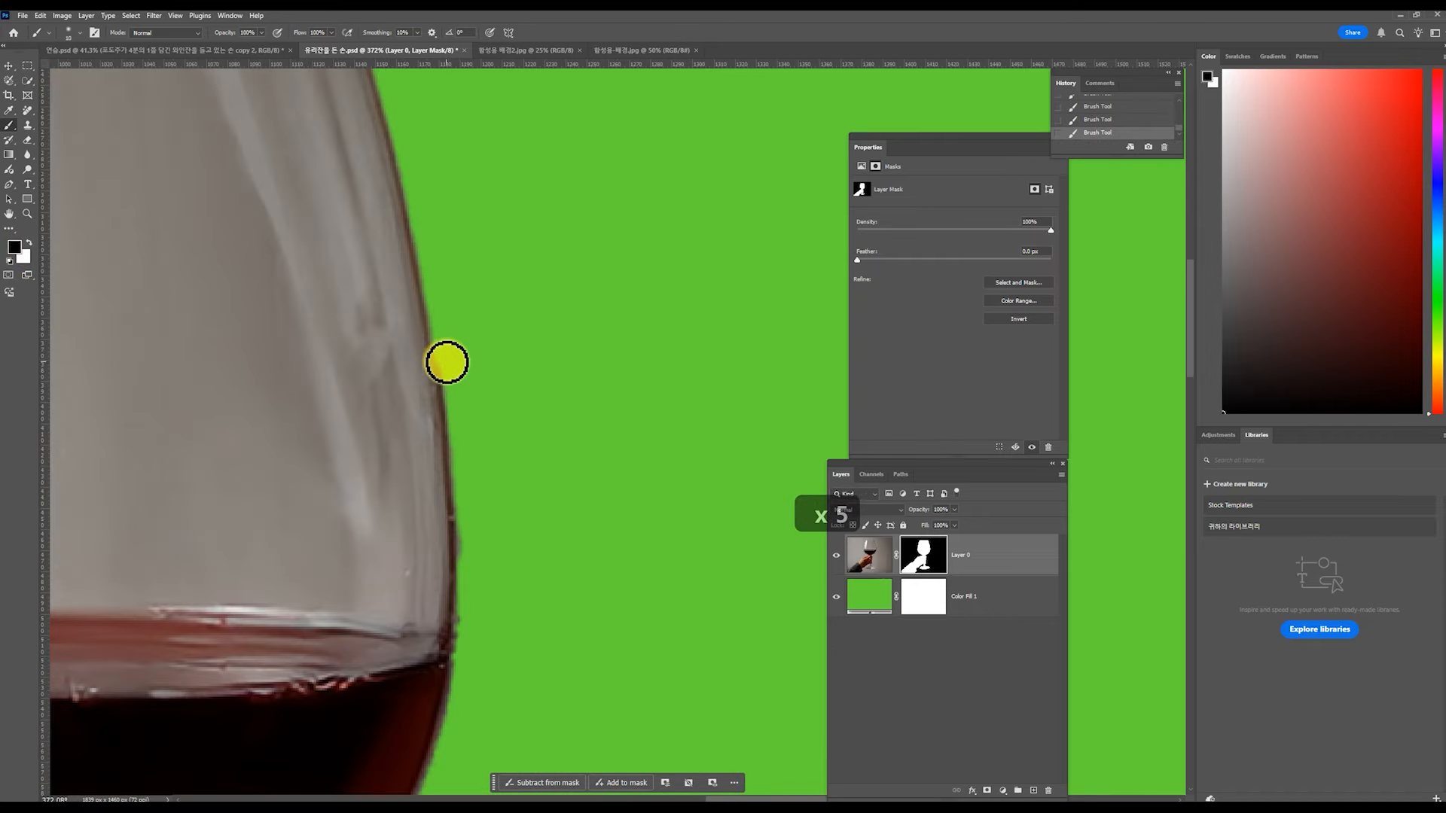
# - Undo the stray strokes and paint black on the mask along the bowl's right side down to the stem
pyautogui.scroll(2, 445, 361)
pyautogui.hotkey('ctrl', 'z')
pyautogui.hotkey('ctrl', 'z')
pyautogui.hotkey('ctrl', 'z')
pyautogui.hotkey('ctrl', 'z')
pyautogui.moveTo(484, 333); pyautogui.dragTo(501, 503)
pyautogui.moveTo(539, 591)
pyautogui.mouseDown()
pyautogui.moveTo(577, 345)
pyautogui.moveTo(704, 151)
pyautogui.mouseUp()
pyautogui.scroll(3, 703, 153)
pyautogui.moveTo(575, 409); pyautogui.dragTo(533, 464)
pyautogui.moveTo(422, 572)
pyautogui.mouseDown()
pyautogui.moveTo(561, 445)
pyautogui.moveTo(319, 561)
pyautogui.mouseUp()
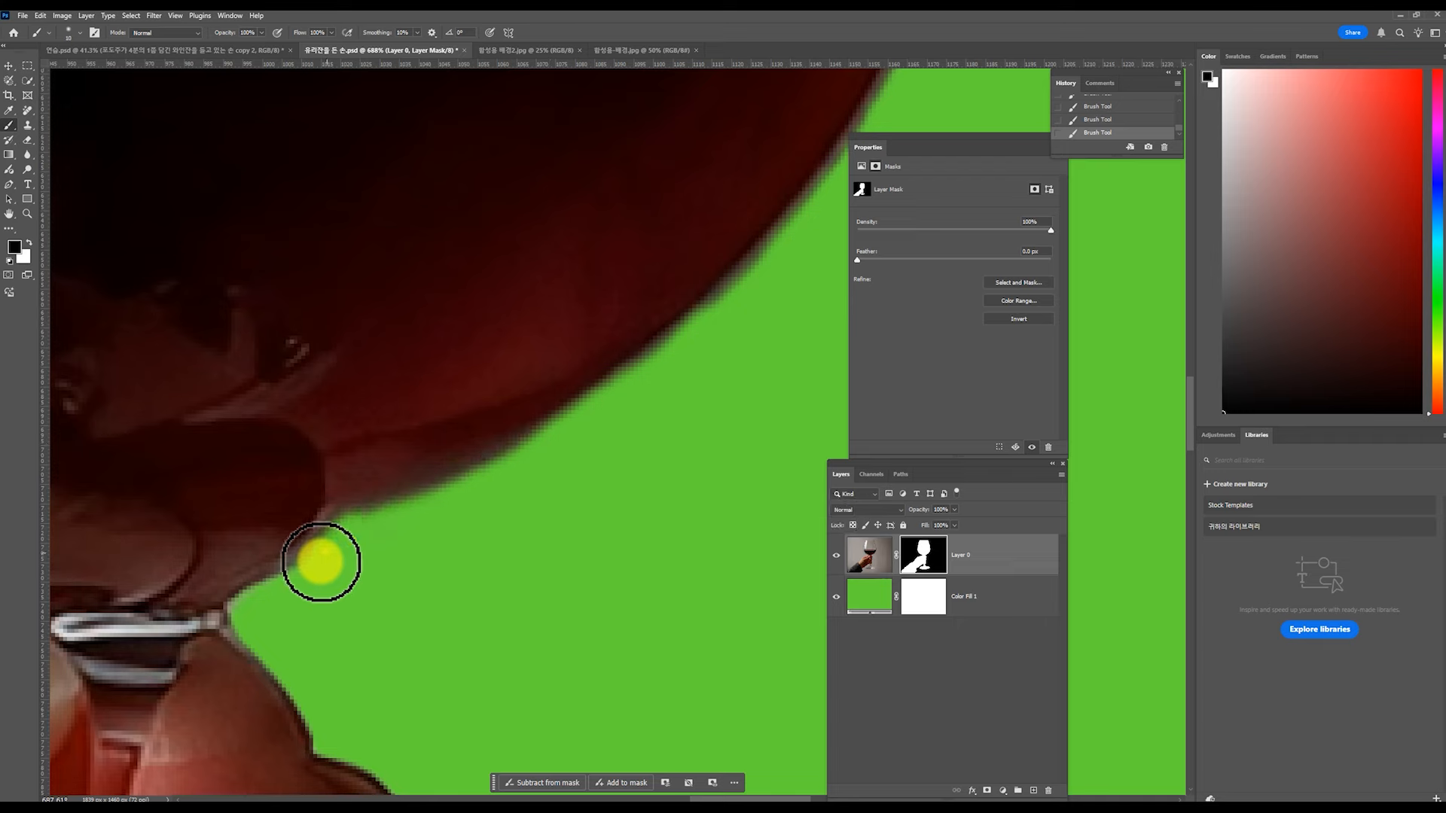
# - Delete the green Color Fill layer and place the masked hand-and-glass layer in the kitchen image's lower-left corner
pyautogui.scroll(-12, 570, 459)
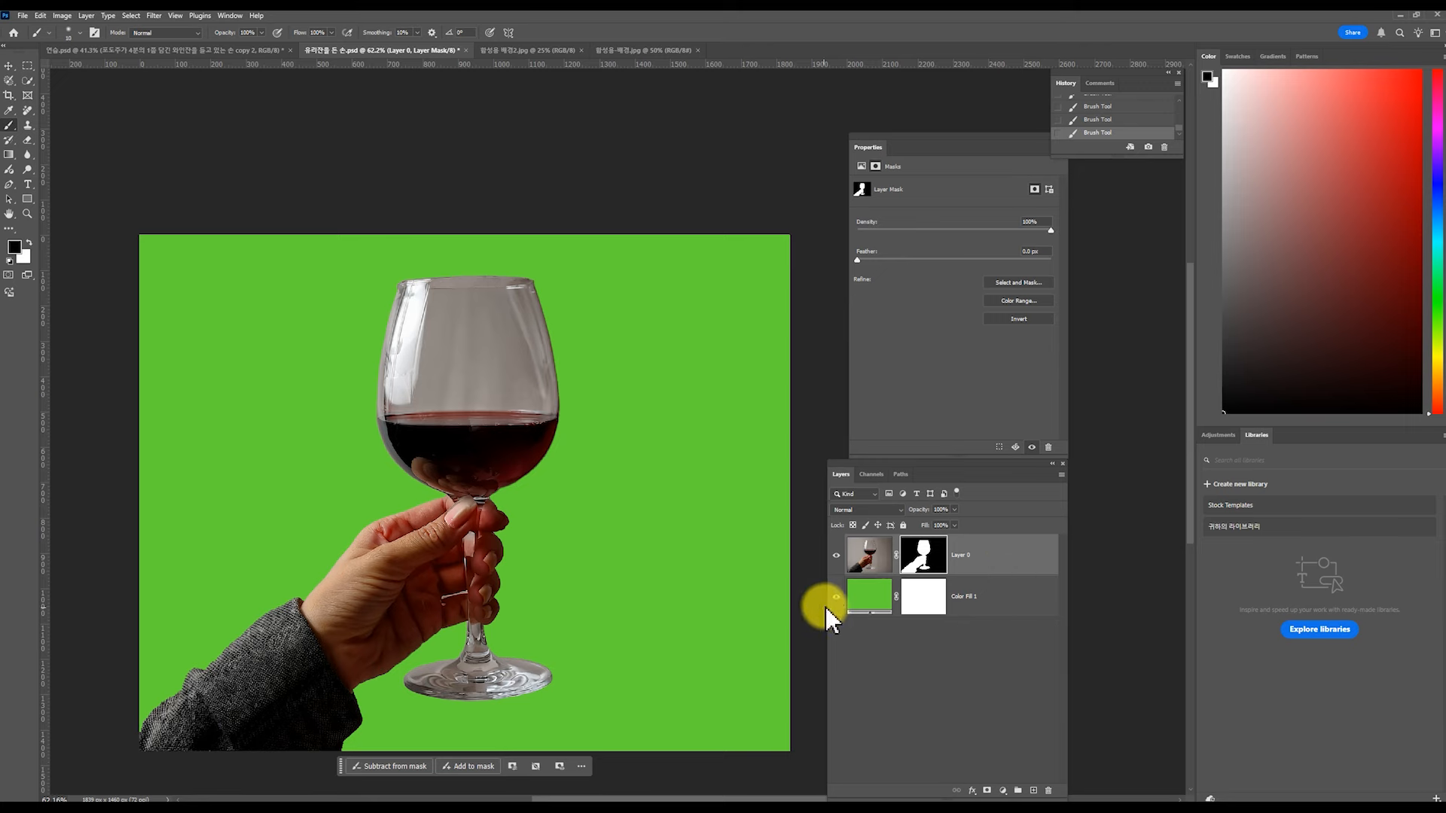
pyautogui.click(851, 603)
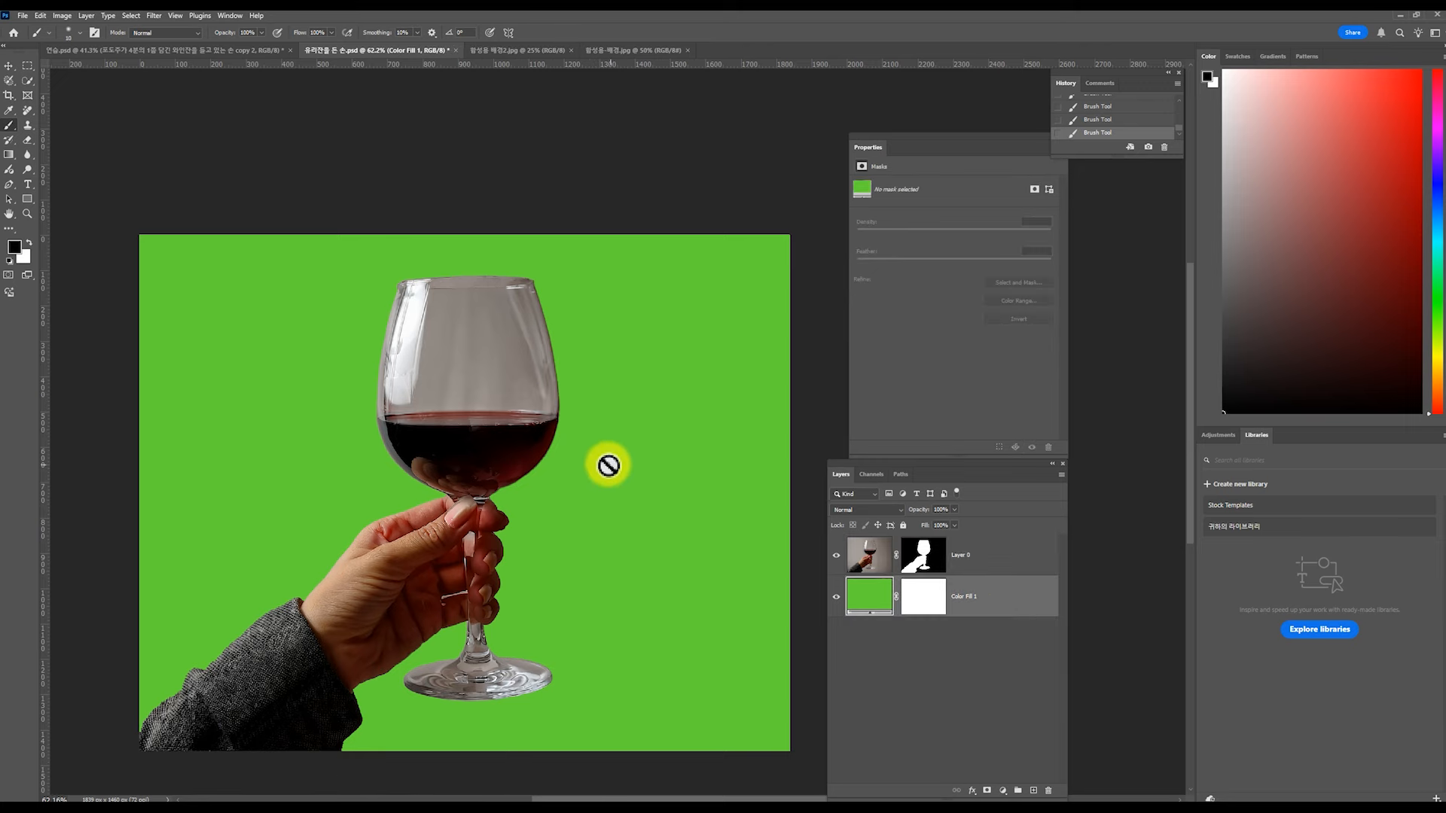
pyautogui.click(1047, 796)
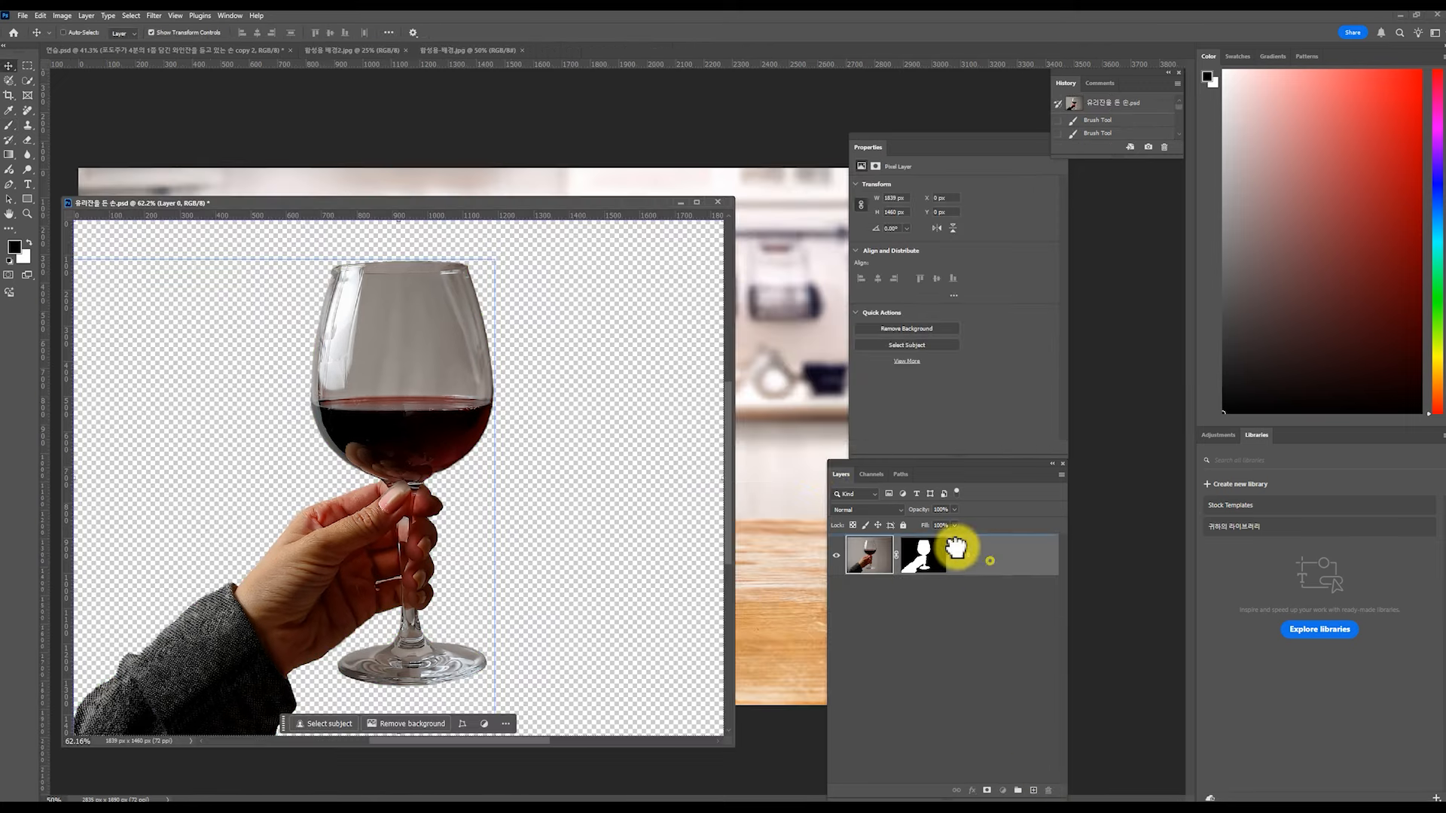
pyautogui.moveTo(958, 555); pyautogui.dragTo(801, 407)
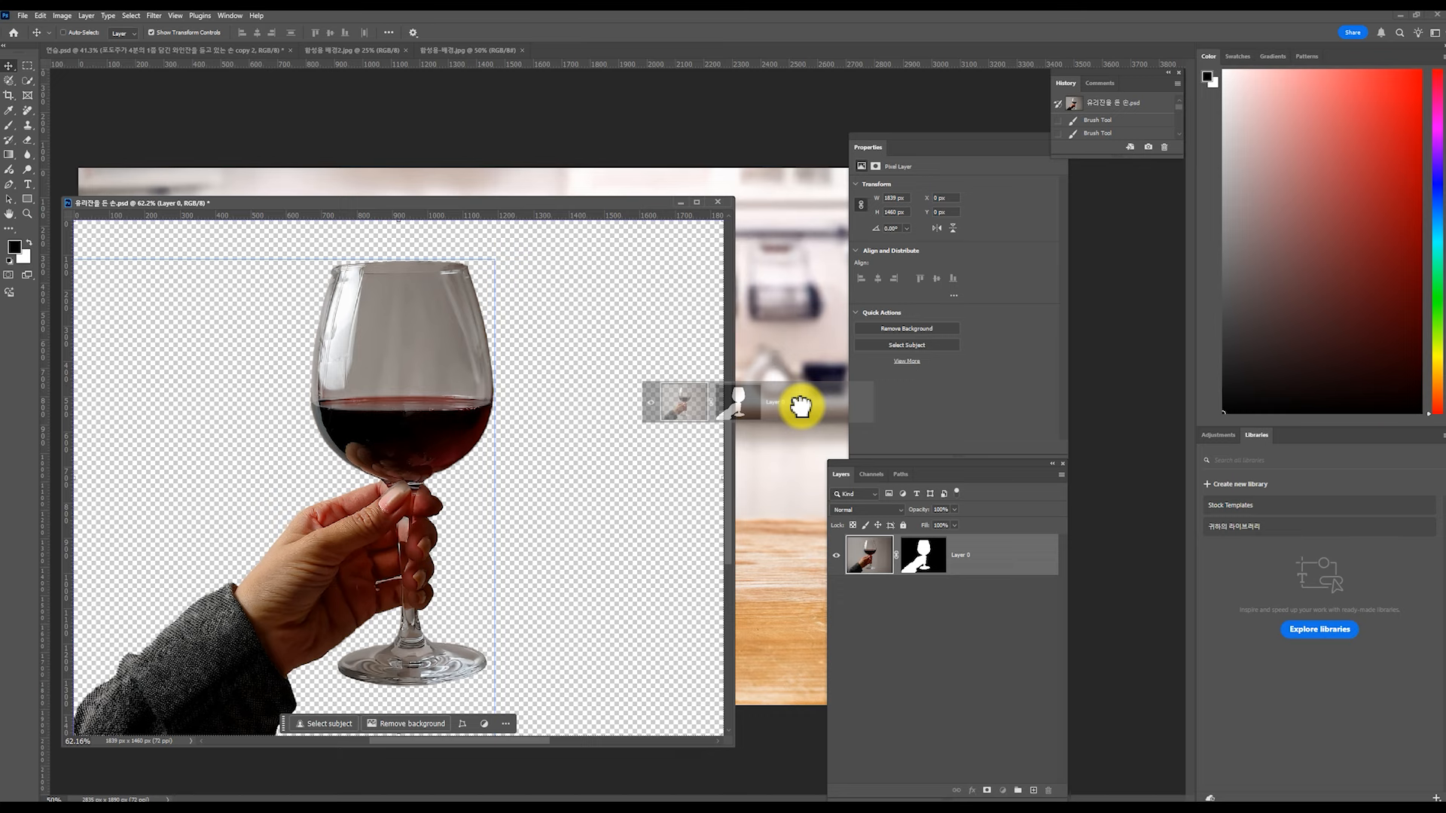
pyautogui.moveTo(801, 407); pyautogui.dragTo(716, 310)
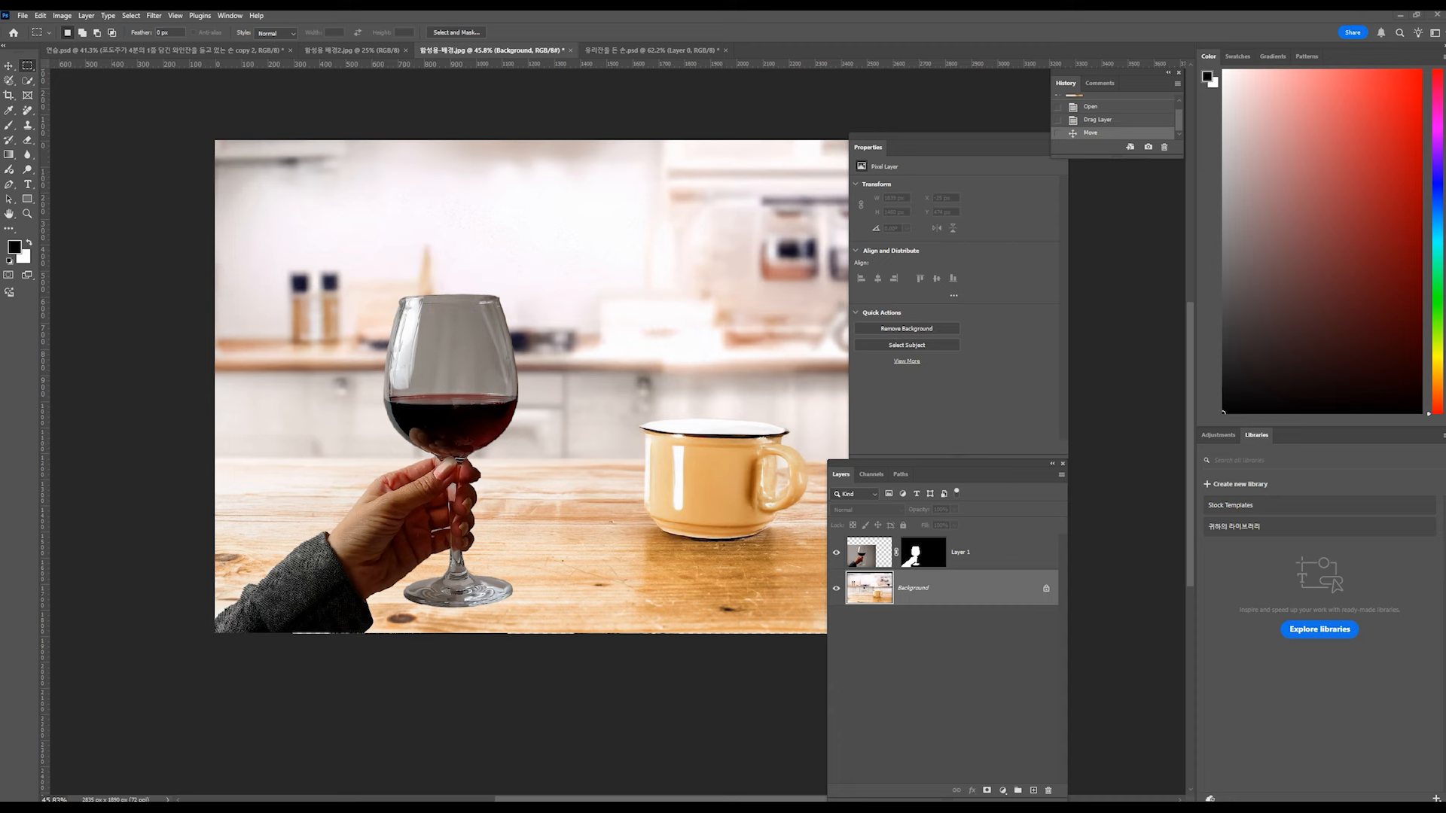
# - Create a new layer group above the hand-and-glass layer and rename that layer 유리잔을 든 손
pyautogui.click(986, 557)
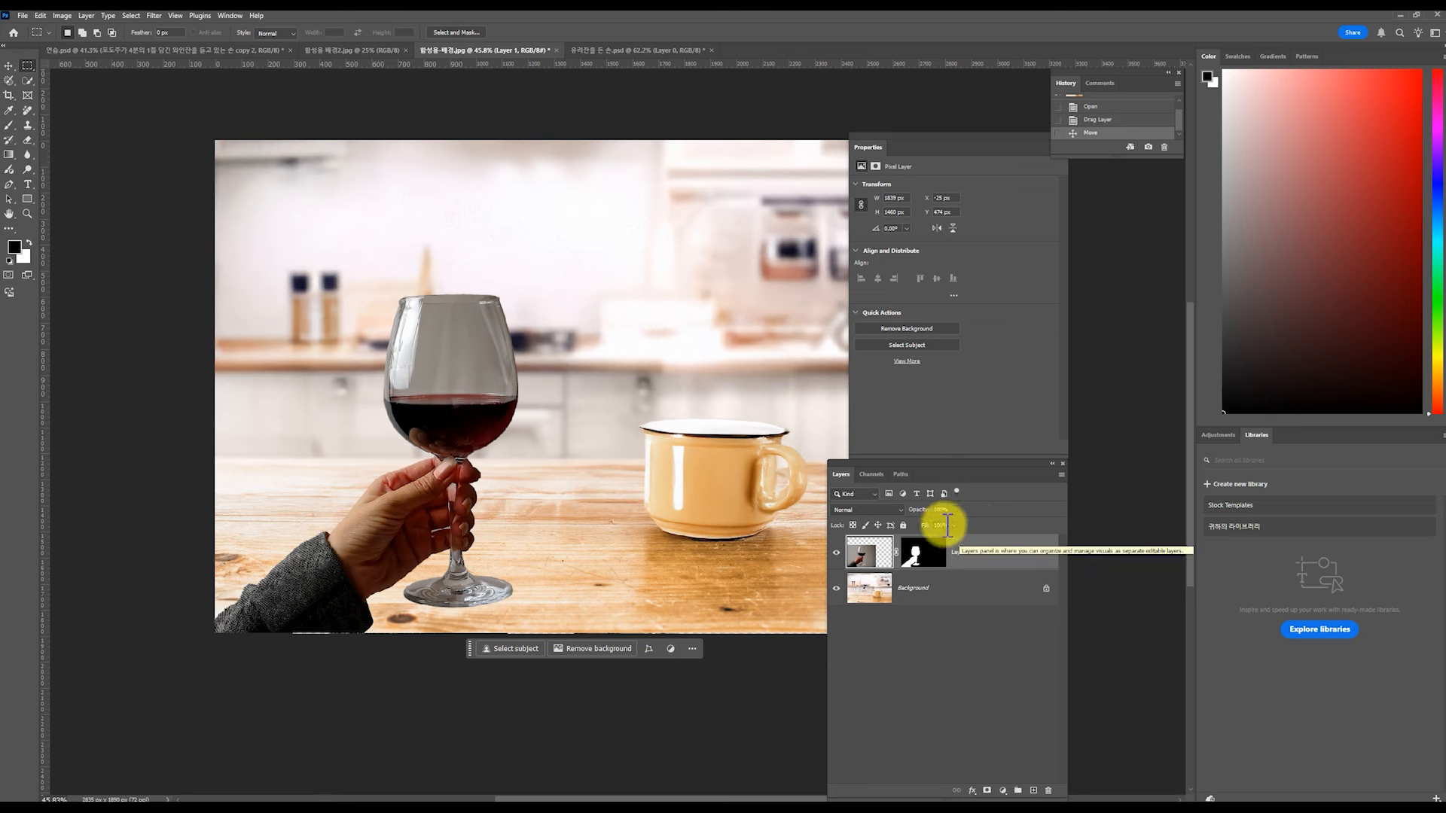
pyautogui.click(1020, 792)
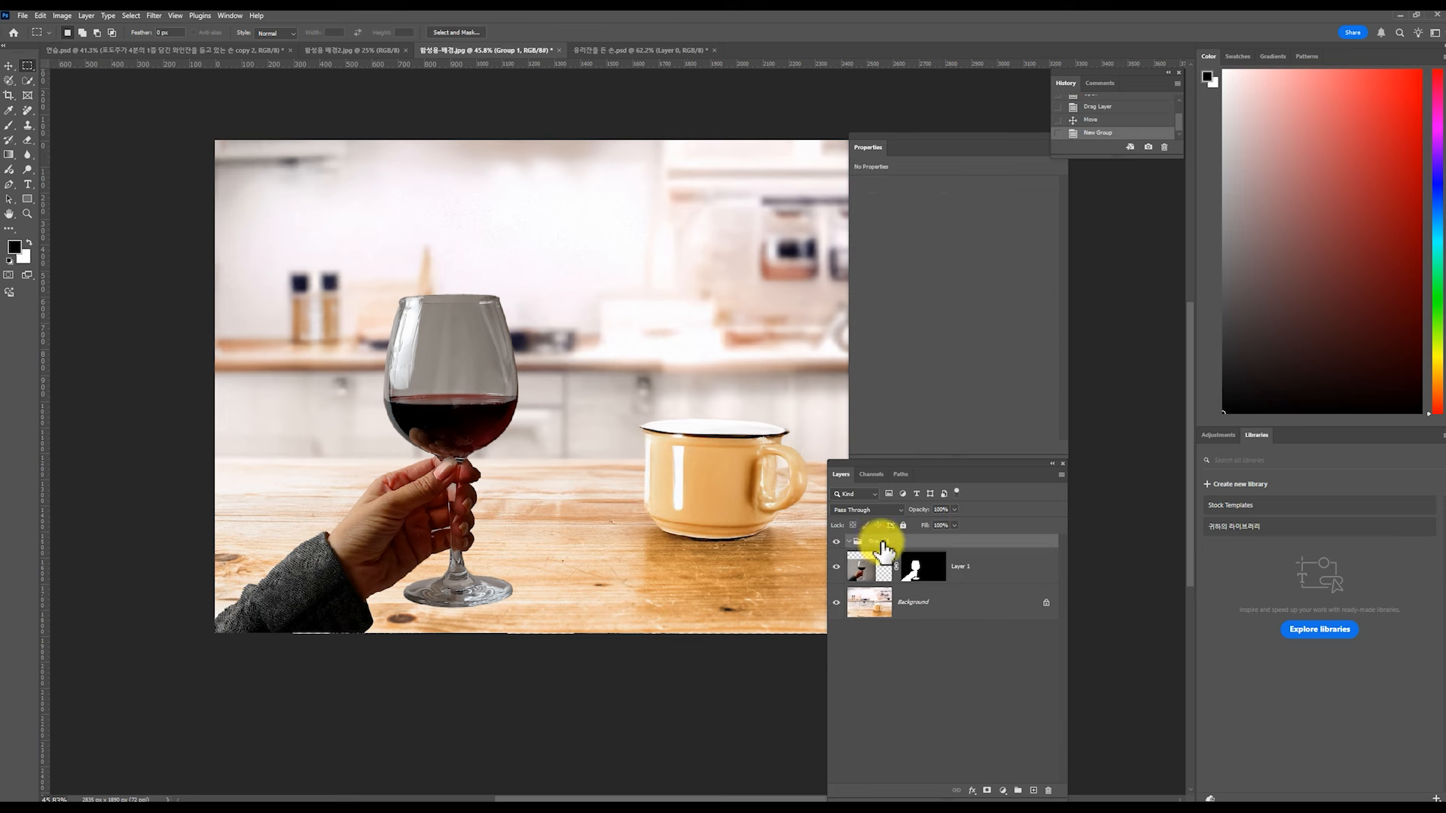
pyautogui.click(920, 566)
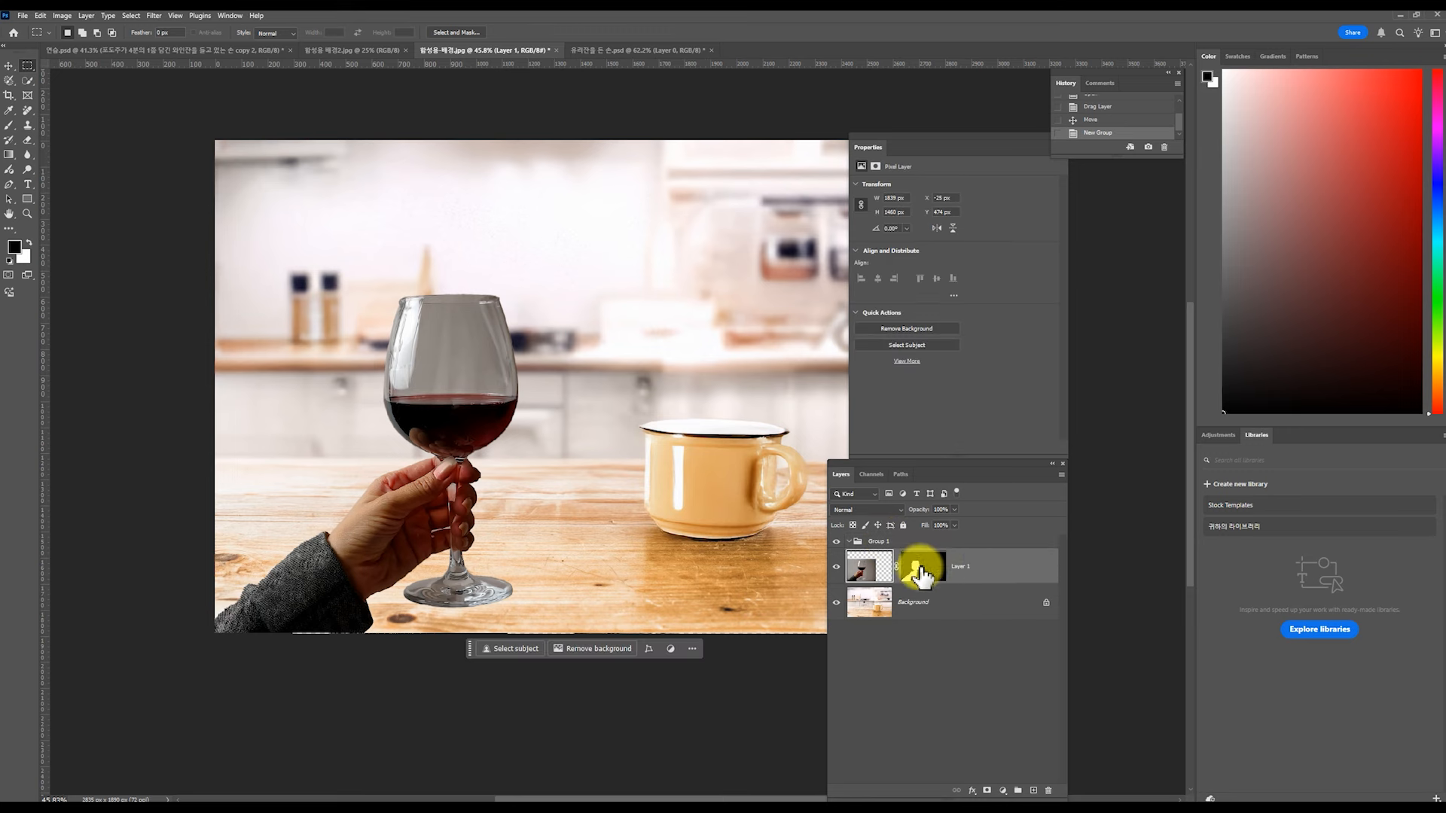
pyautogui.doubleClick(973, 569)
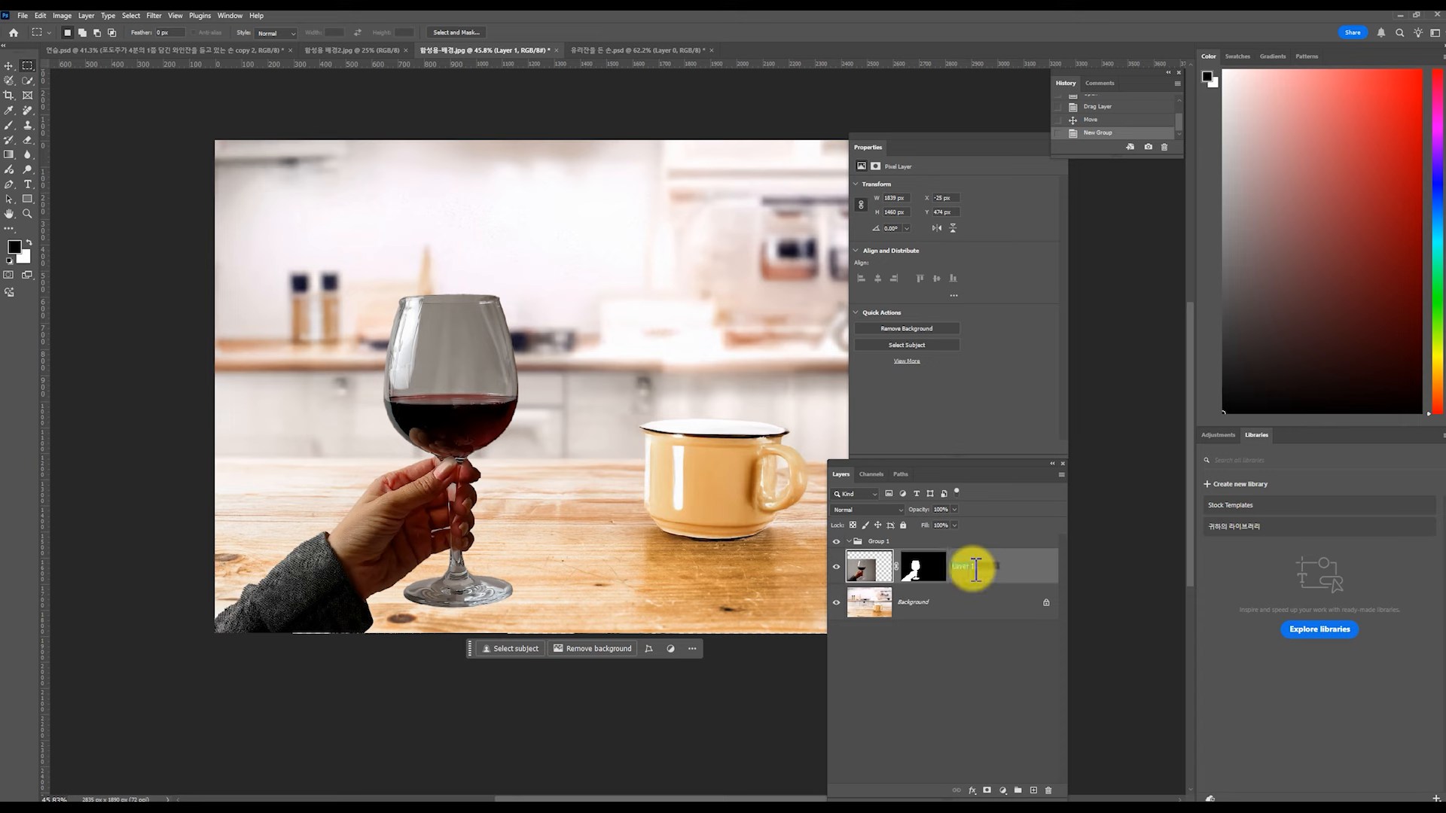
pyautogui.write('d')
pyautogui.press('BackSpace')
pyautogui.press('Hangul')
pyautogui.write('유리잔을 든 손')
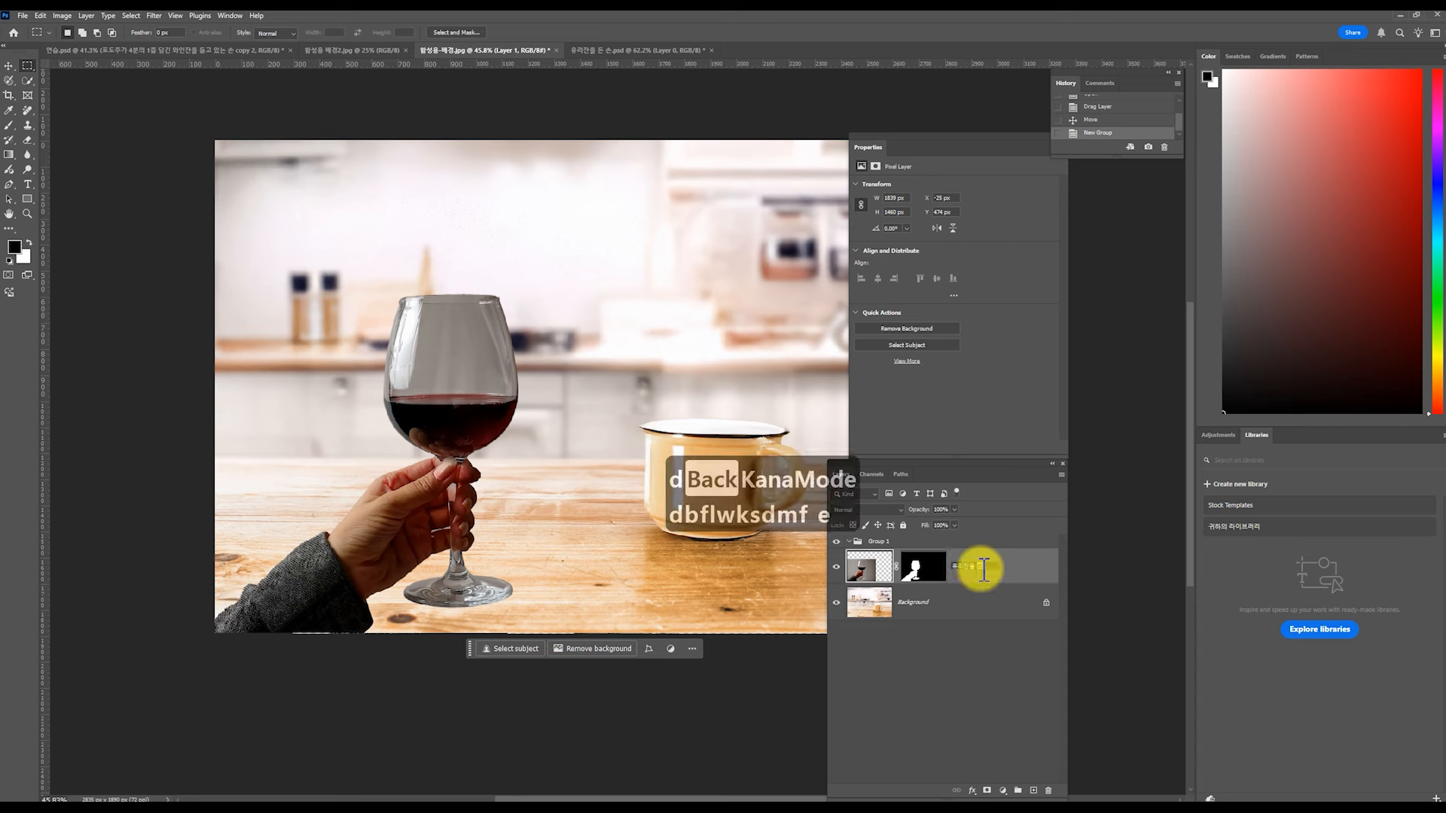
pyautogui.press('Return')
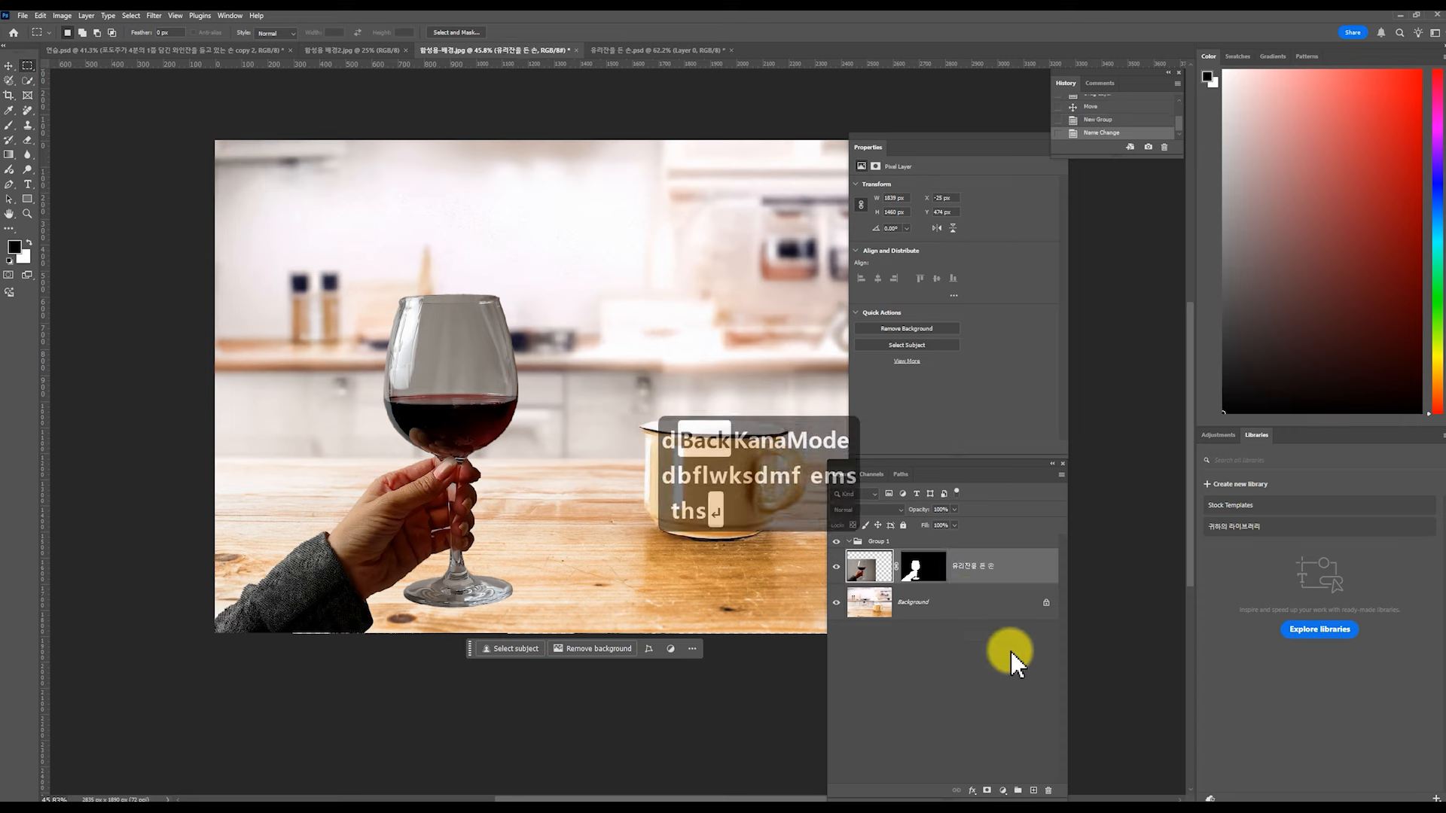
# - Put the 유리잔을 든 손 layer inside Group 1, then collapse and expand the group
pyautogui.moveTo(879, 573); pyautogui.dragTo(874, 544)
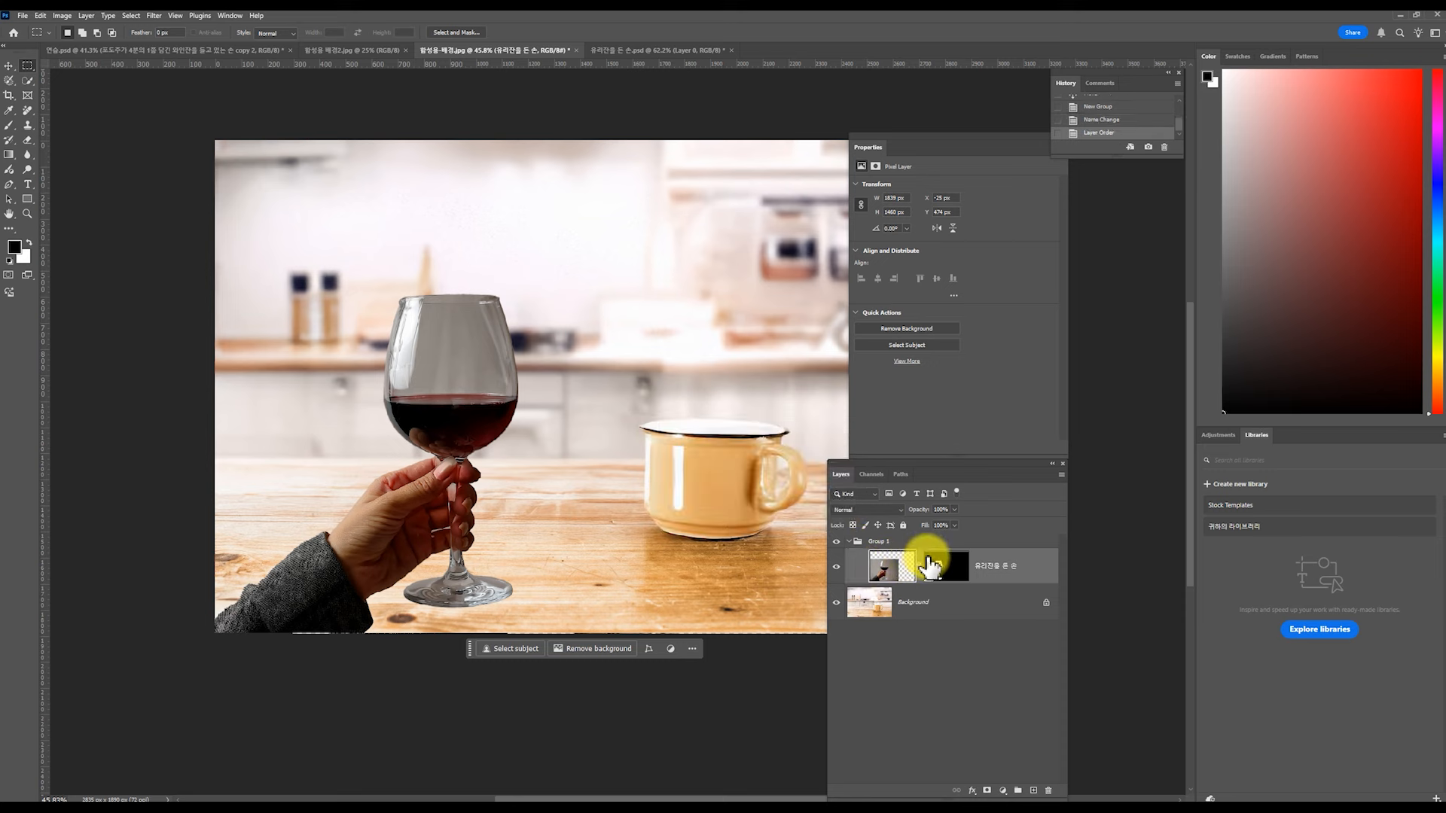
pyautogui.click(848, 542)
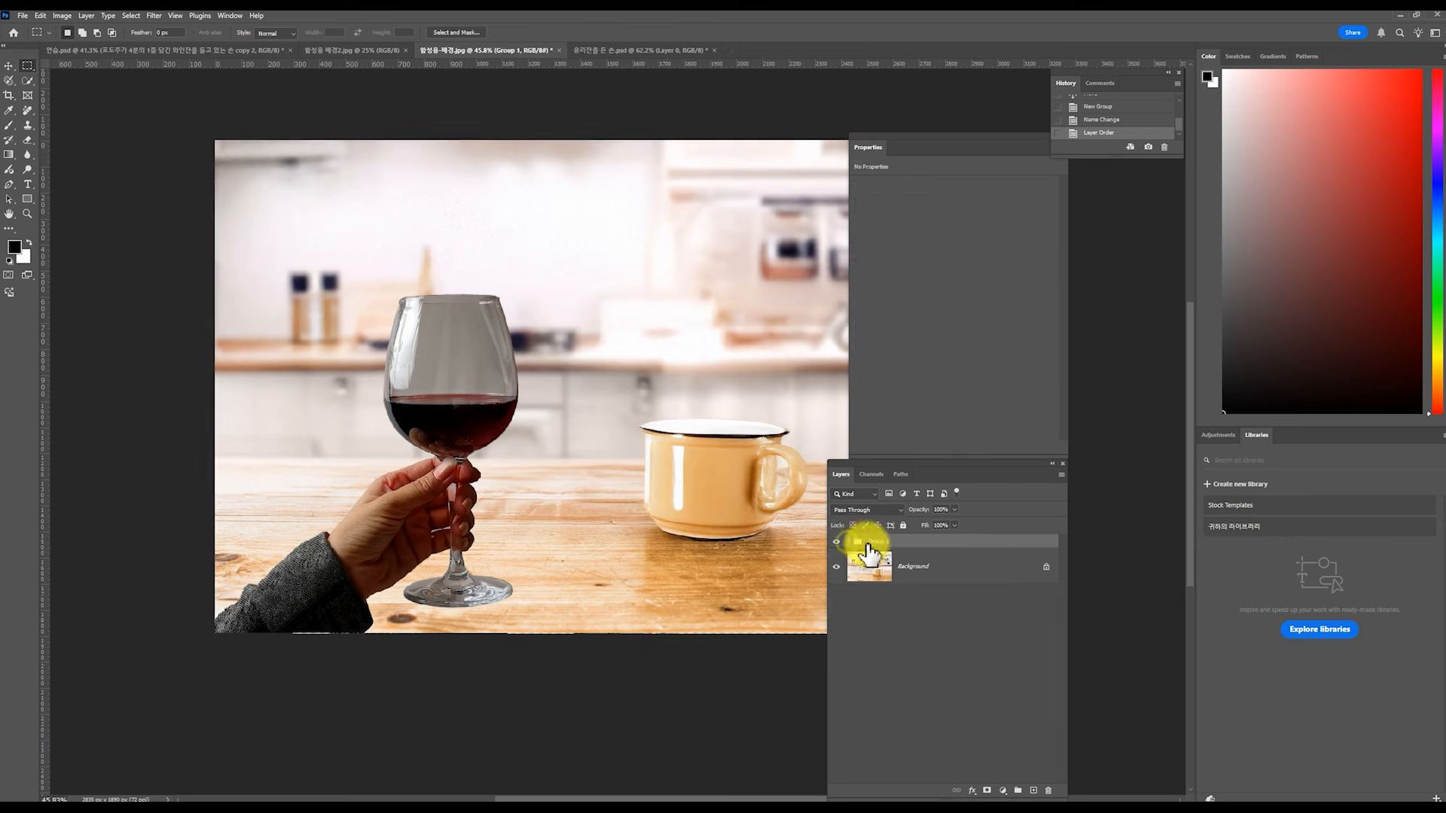
pyautogui.click(849, 541)
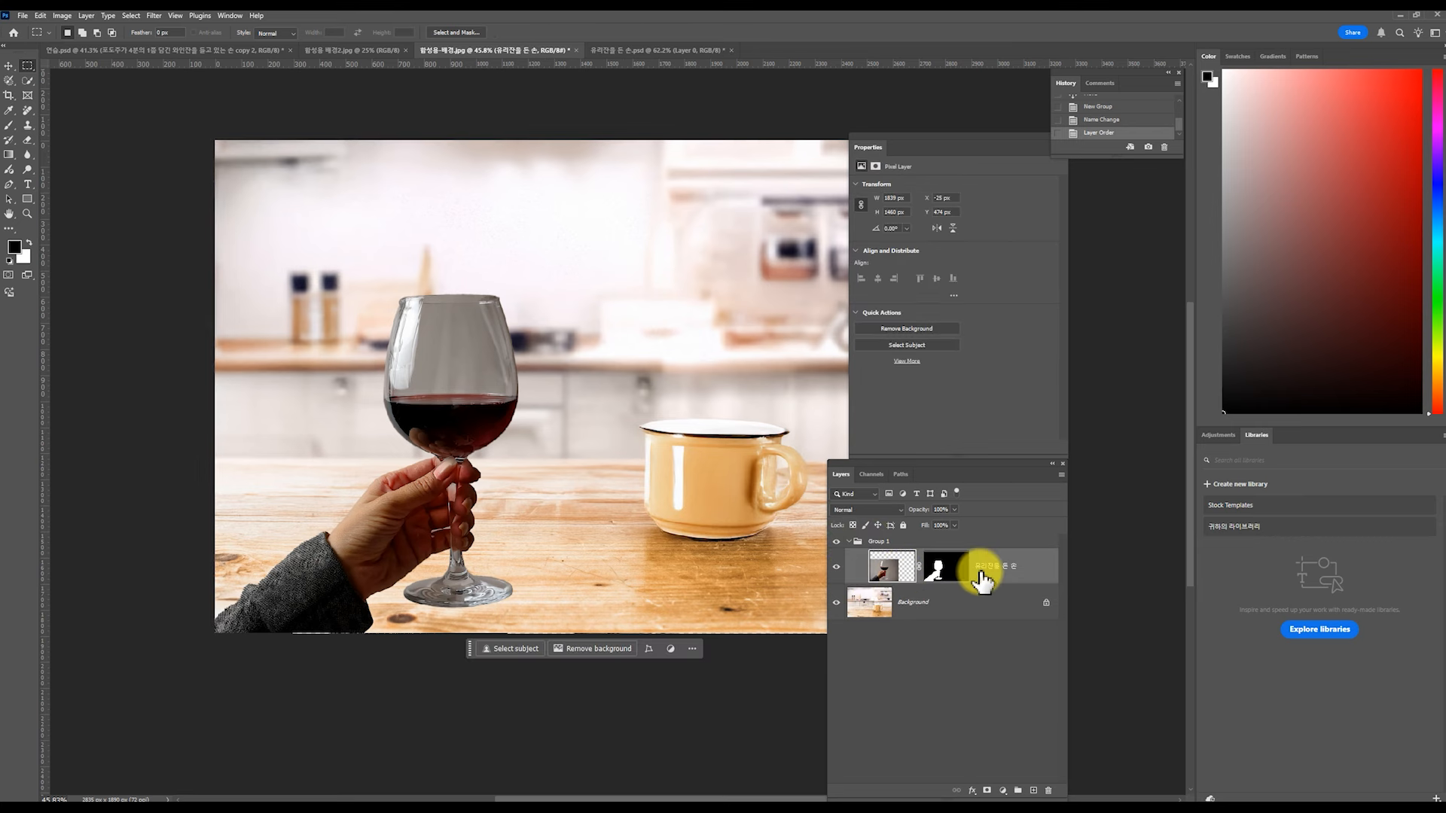
# - Transfer the layer mask from the 유리잔을 든 손 layer to Group 1
pyautogui.click(944, 566)
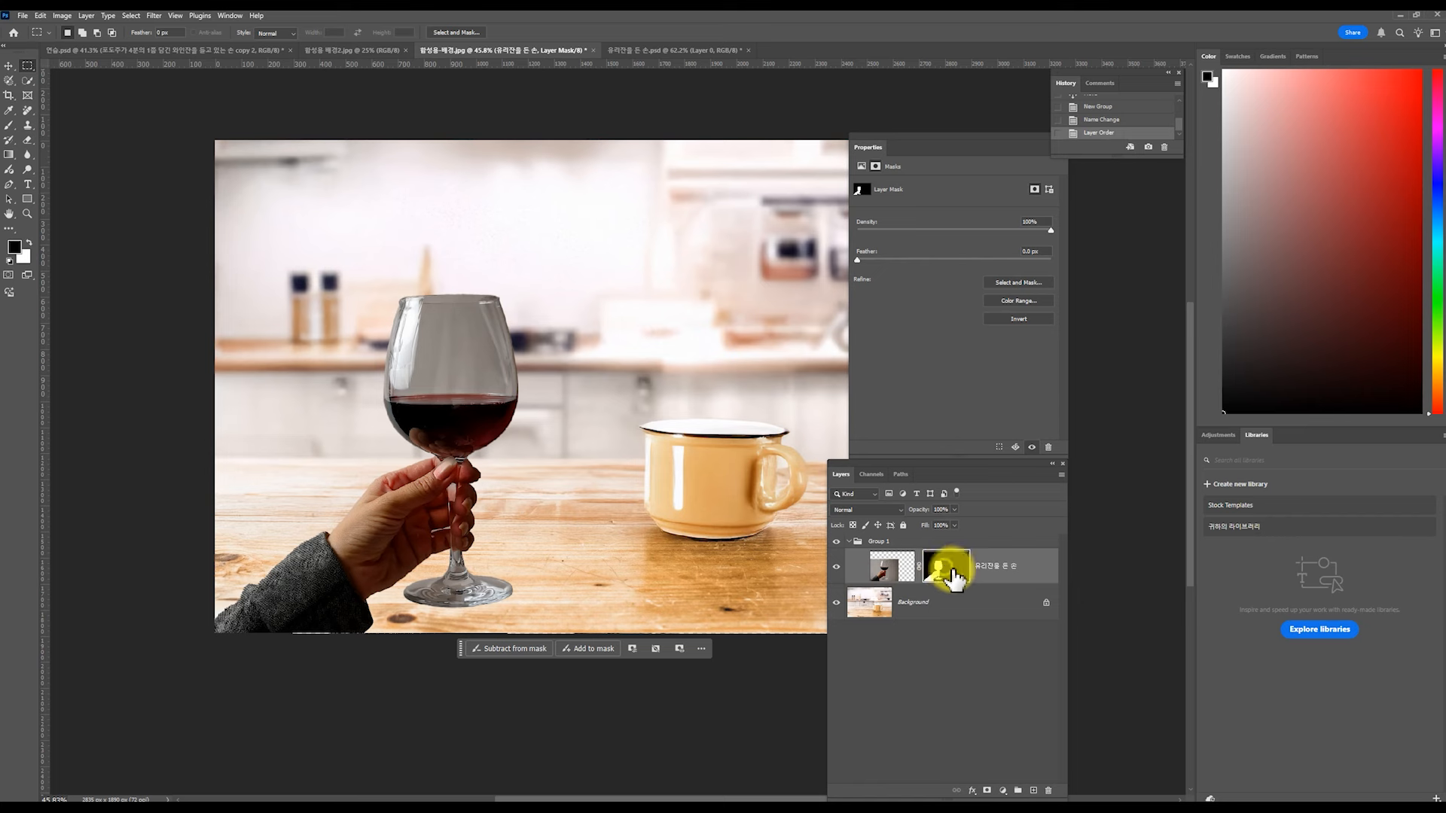
pyautogui.moveTo(942, 569); pyautogui.dragTo(881, 540)
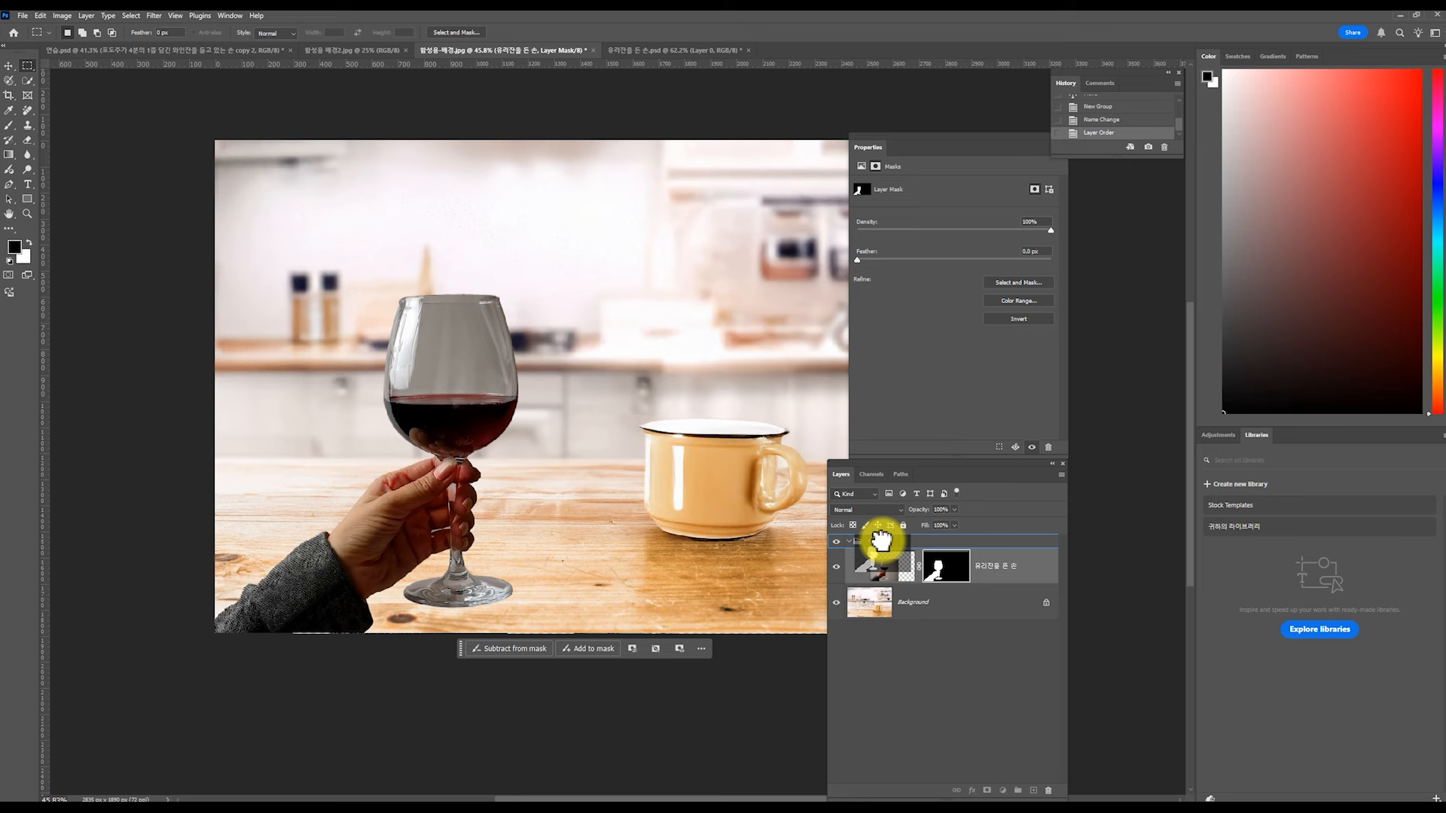
pyautogui.moveTo(881, 540); pyautogui.dragTo(883, 539)
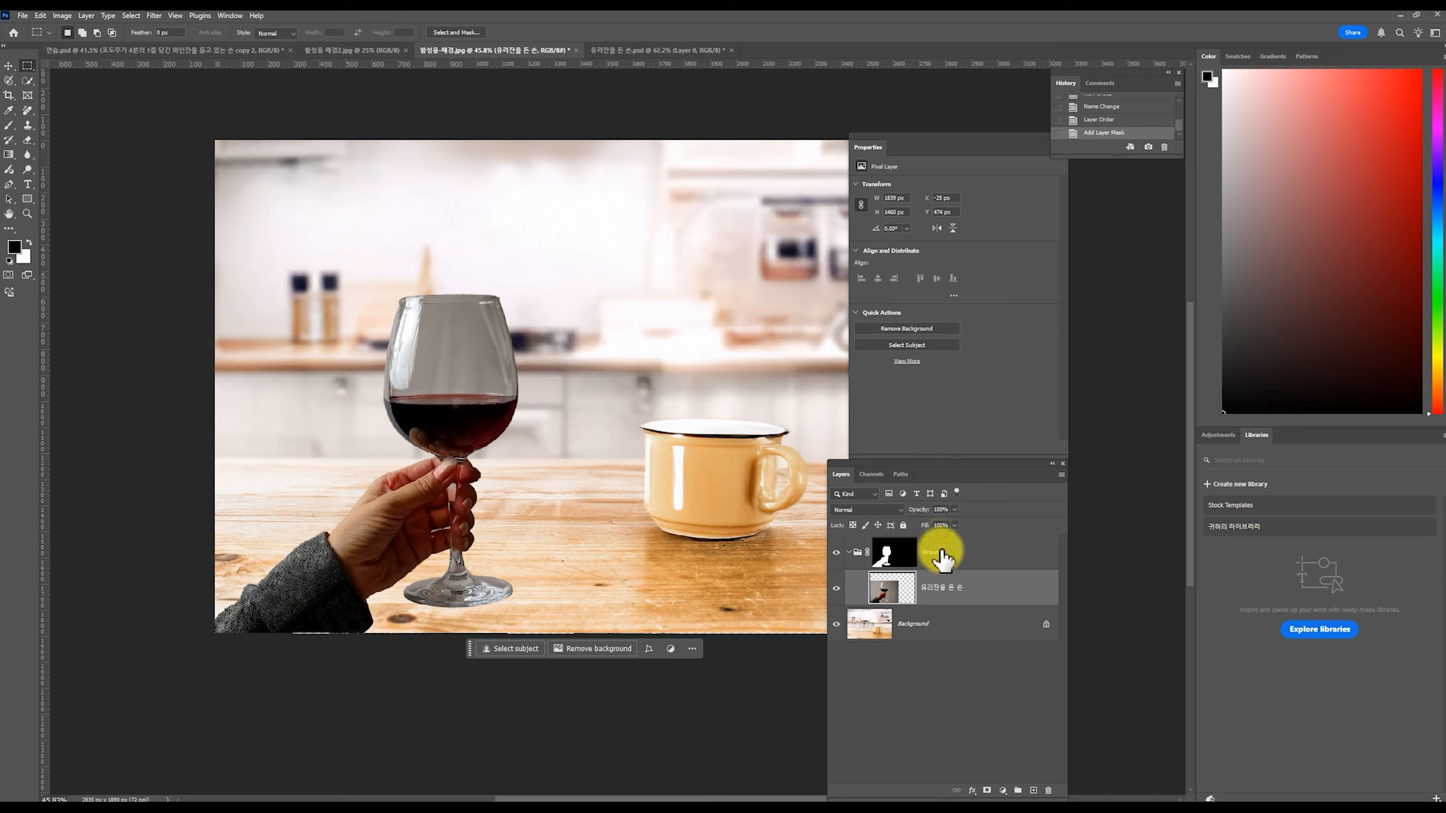
pyautogui.click(891, 560)
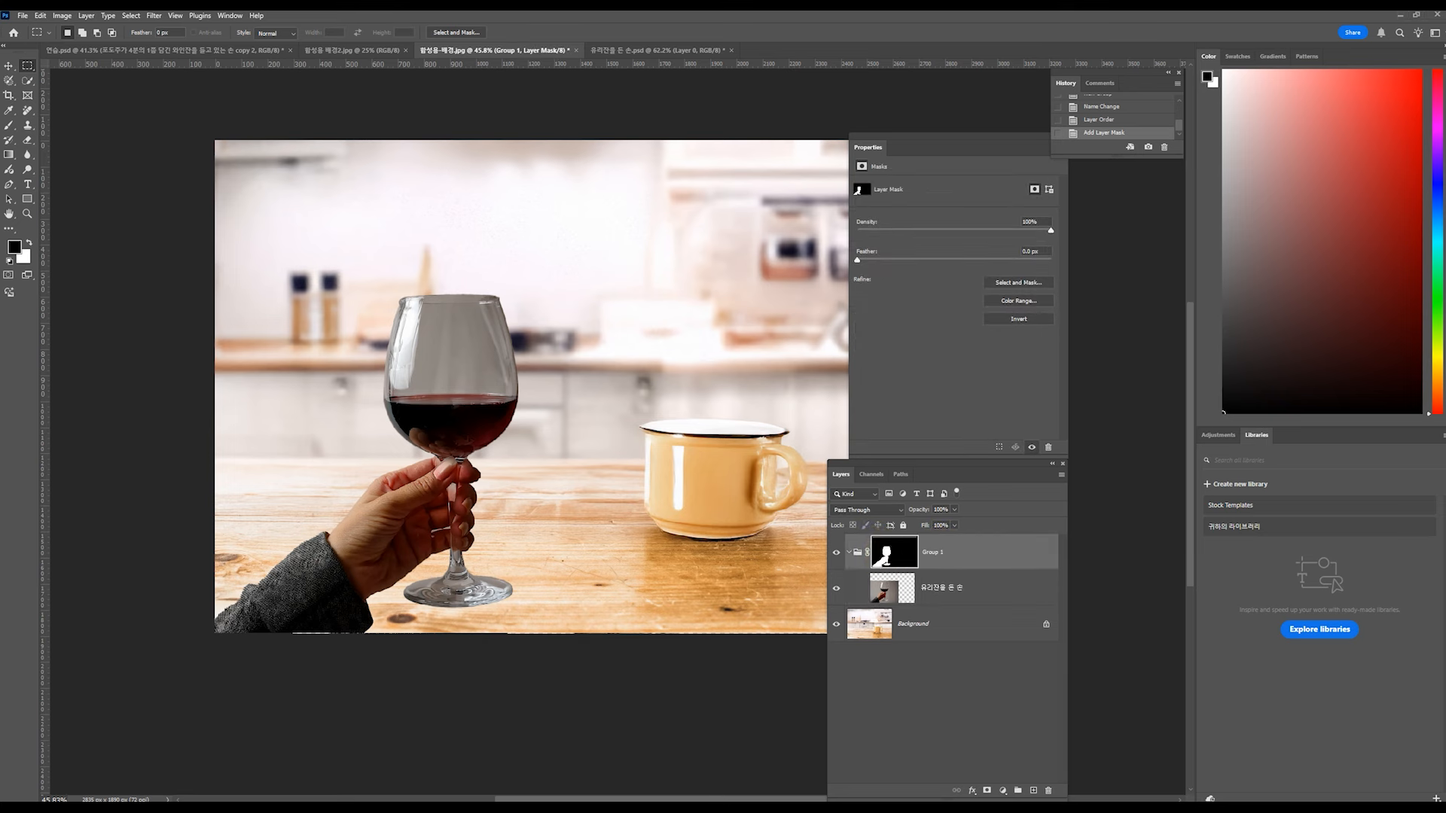
# - Test the group mask by painting red strokes on a new layer inside Group 1, and delete that layer
pyautogui.click(949, 591)
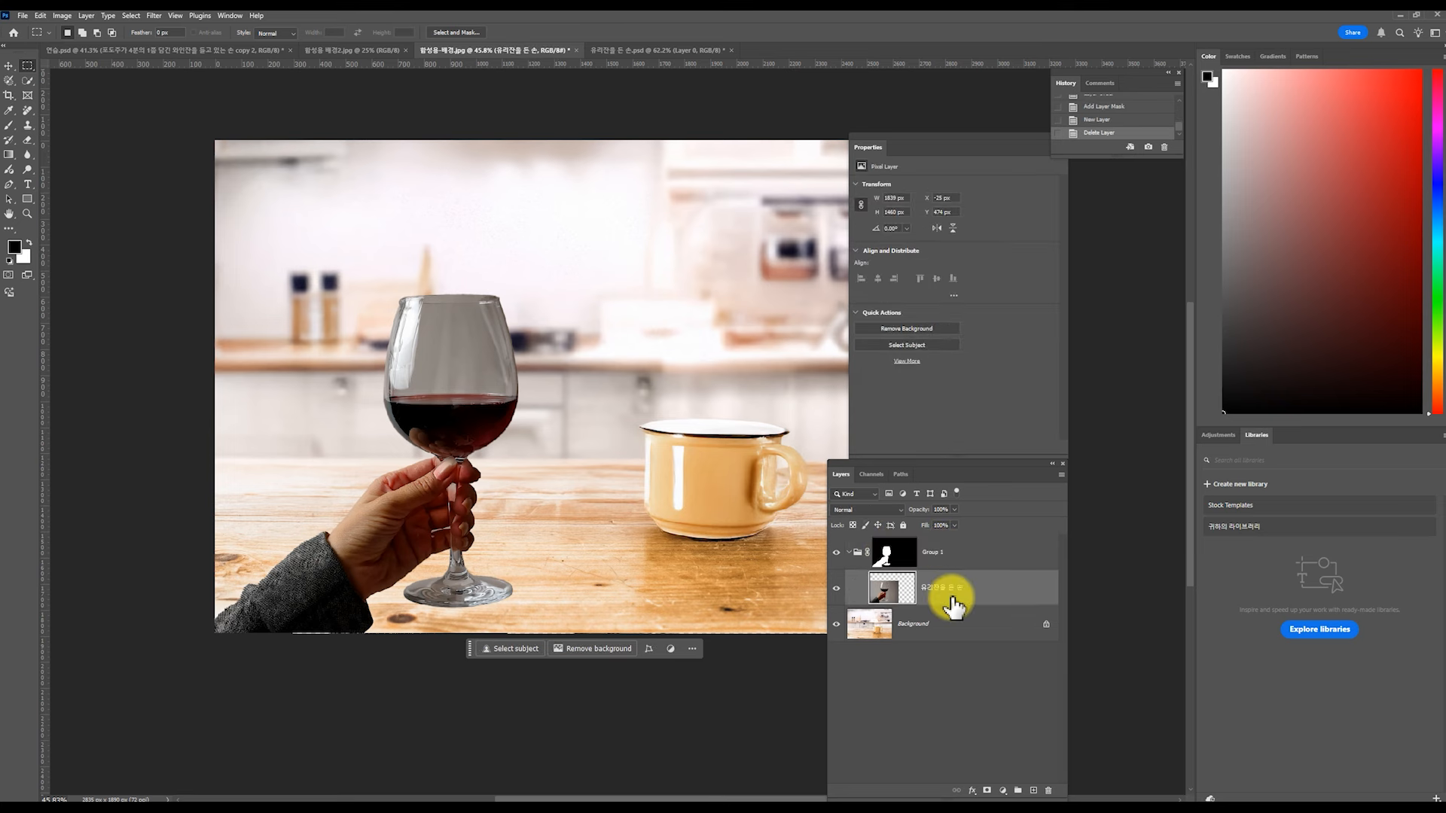
pyautogui.click(1033, 790)
pyautogui.press('b')
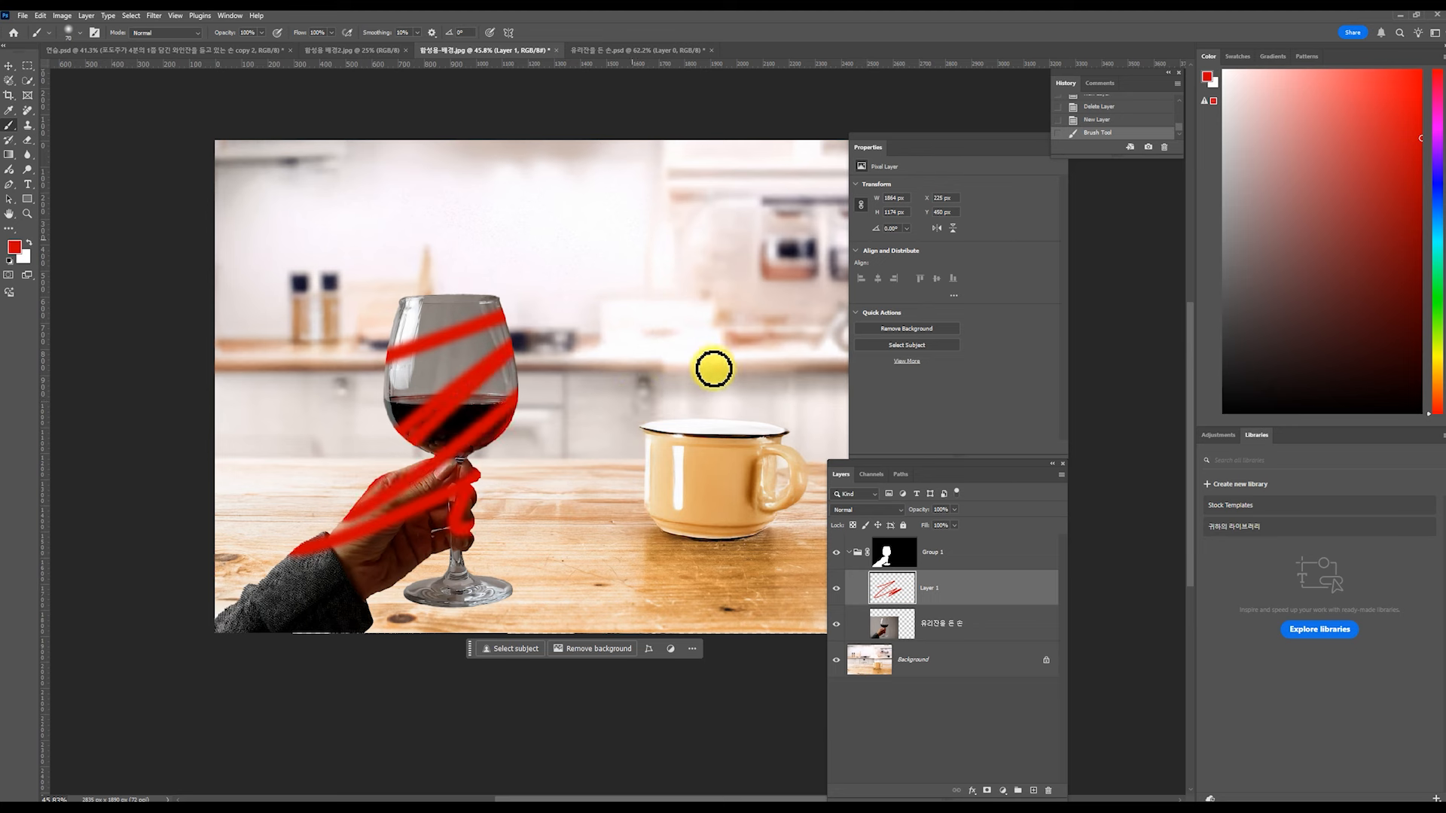
pyautogui.click(941, 561)
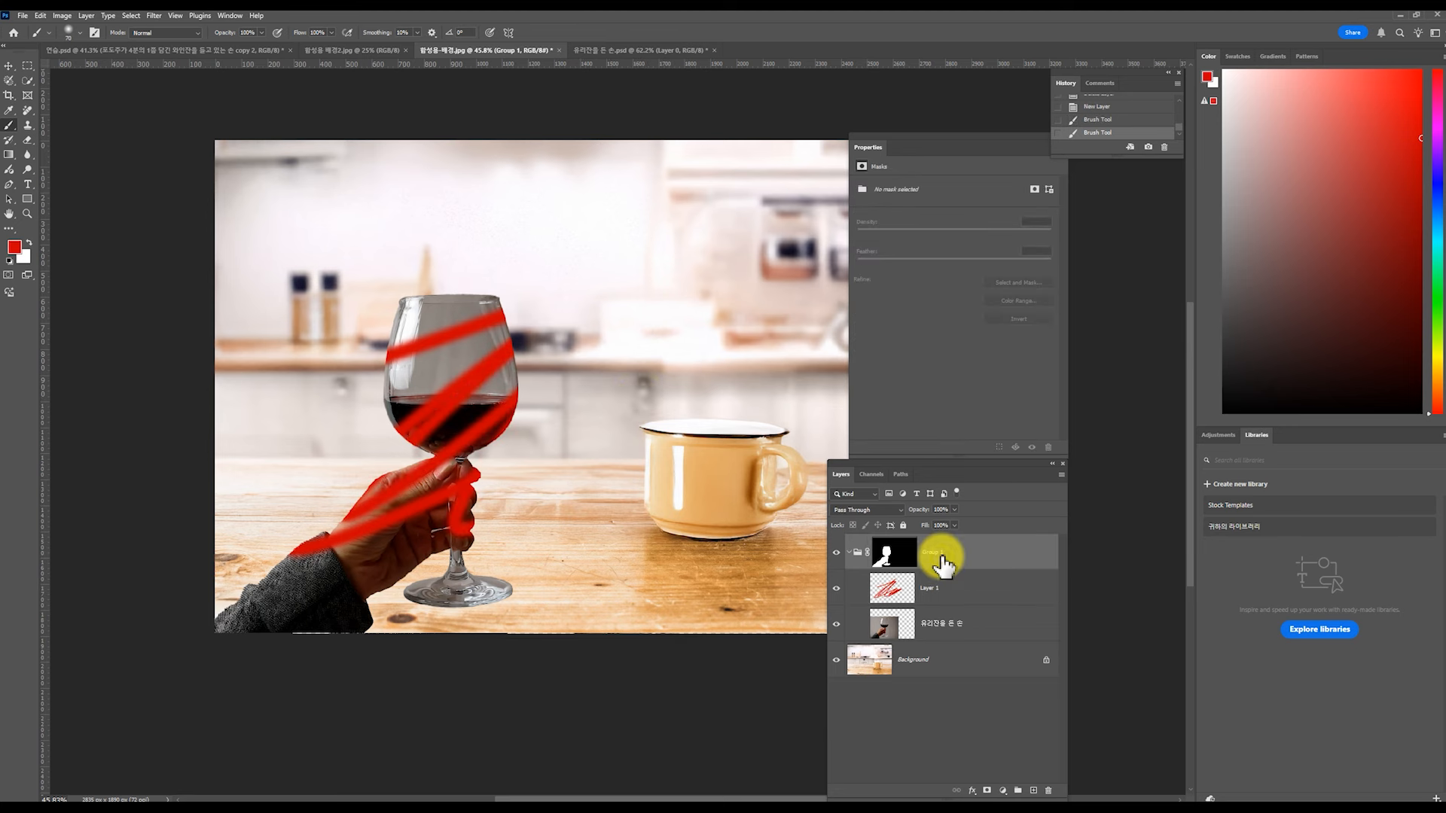
pyautogui.click(883, 586)
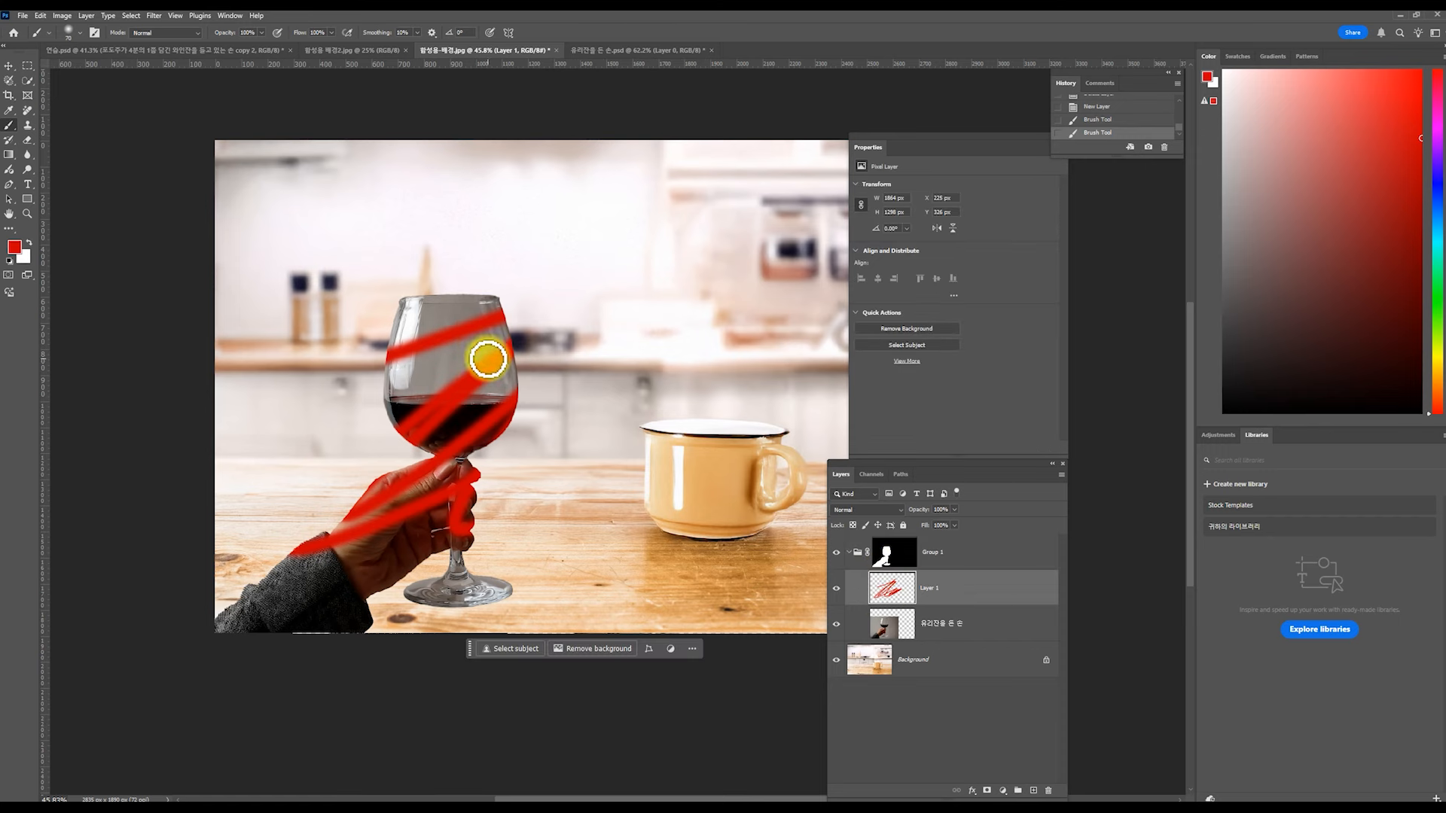
pyautogui.moveTo(591, 216); pyautogui.dragTo(287, 219)
pyautogui.moveTo(578, 216)
pyautogui.mouseDown()
pyautogui.moveTo(597, 249)
pyautogui.moveTo(684, 274)
pyautogui.mouseUp()
pyautogui.moveTo(683, 330); pyautogui.dragTo(738, 397)
pyautogui.moveTo(463, 512); pyautogui.dragTo(476, 576)
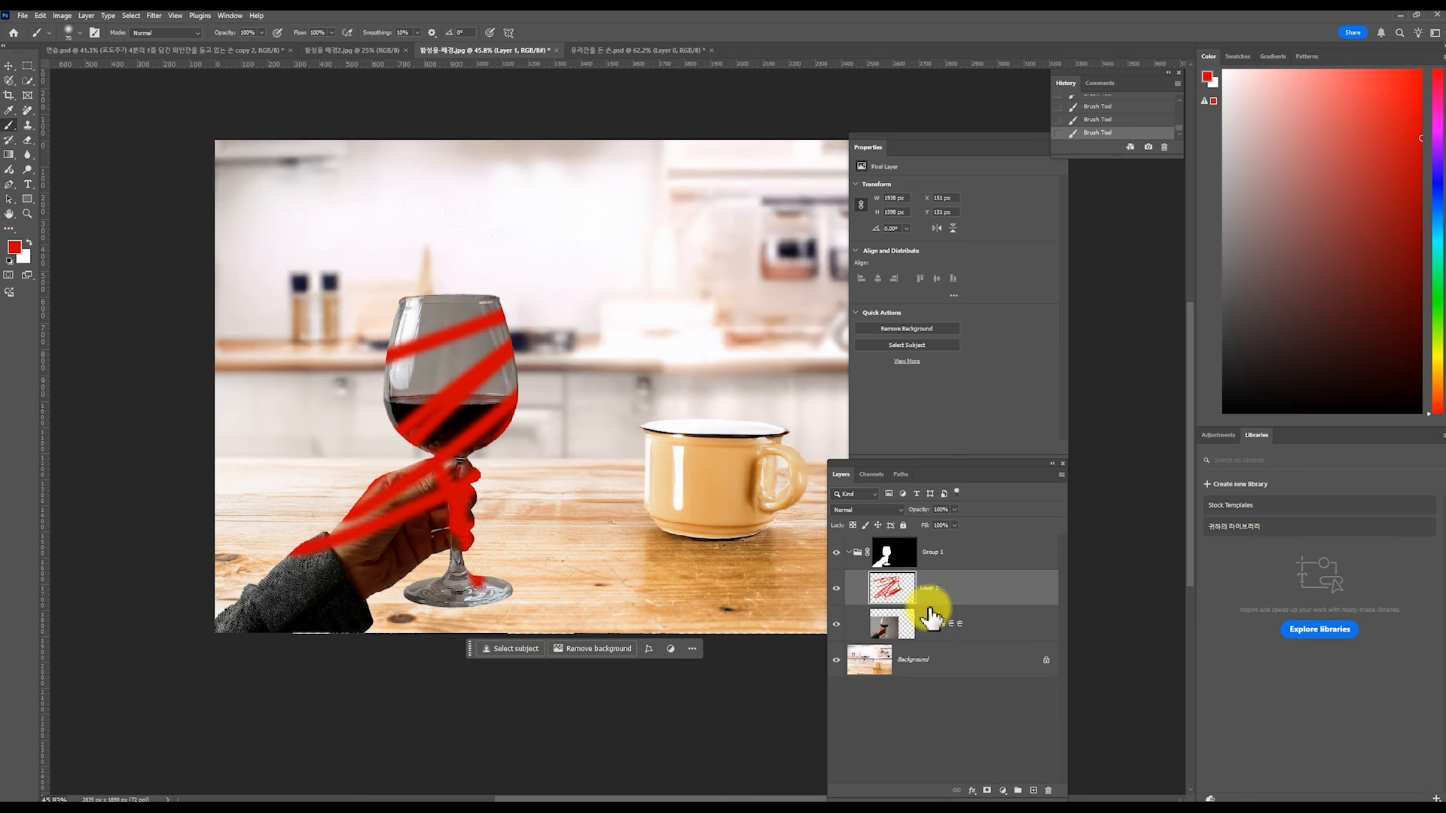
pyautogui.click(1046, 789)
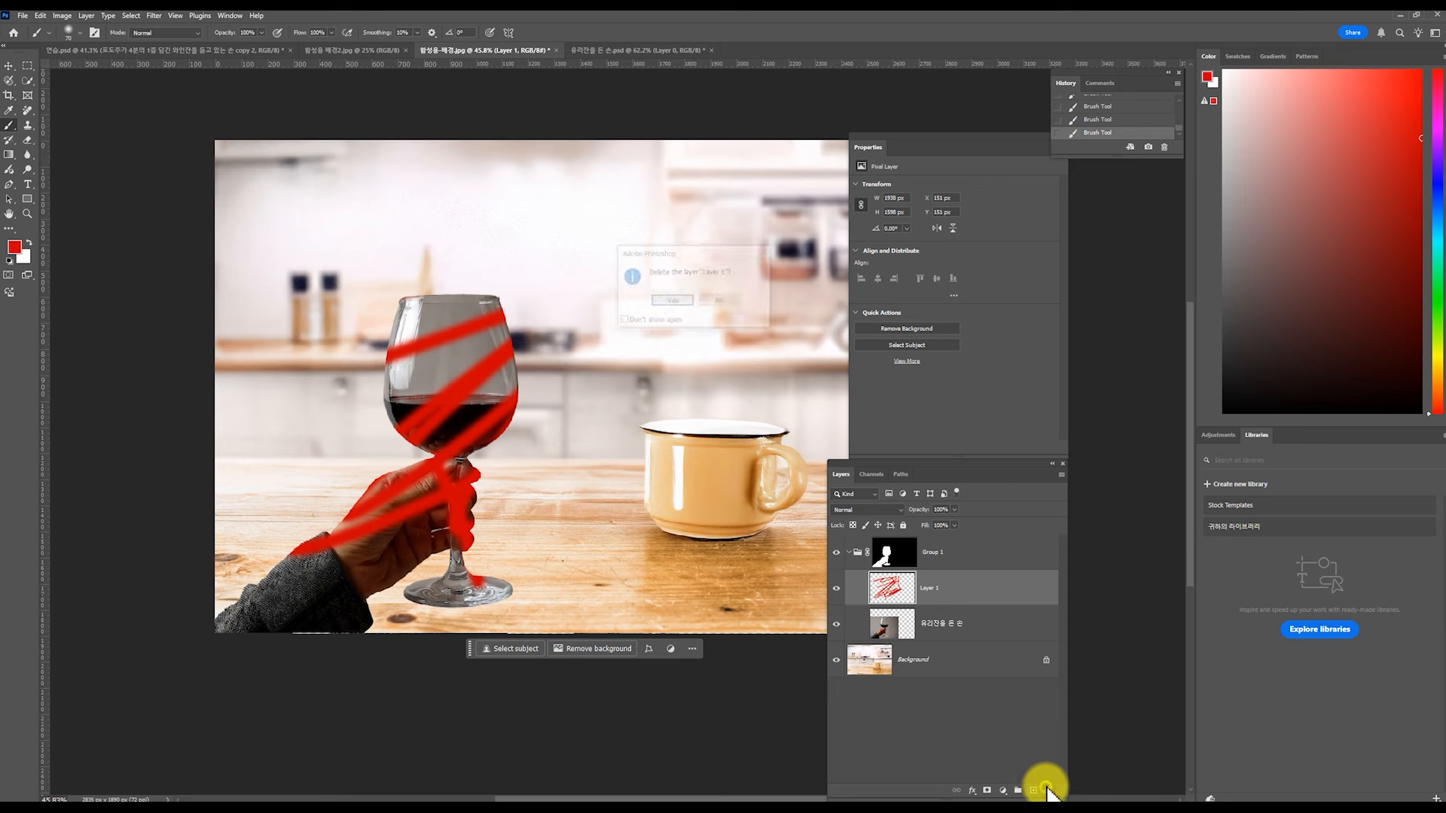
pyautogui.click(673, 301)
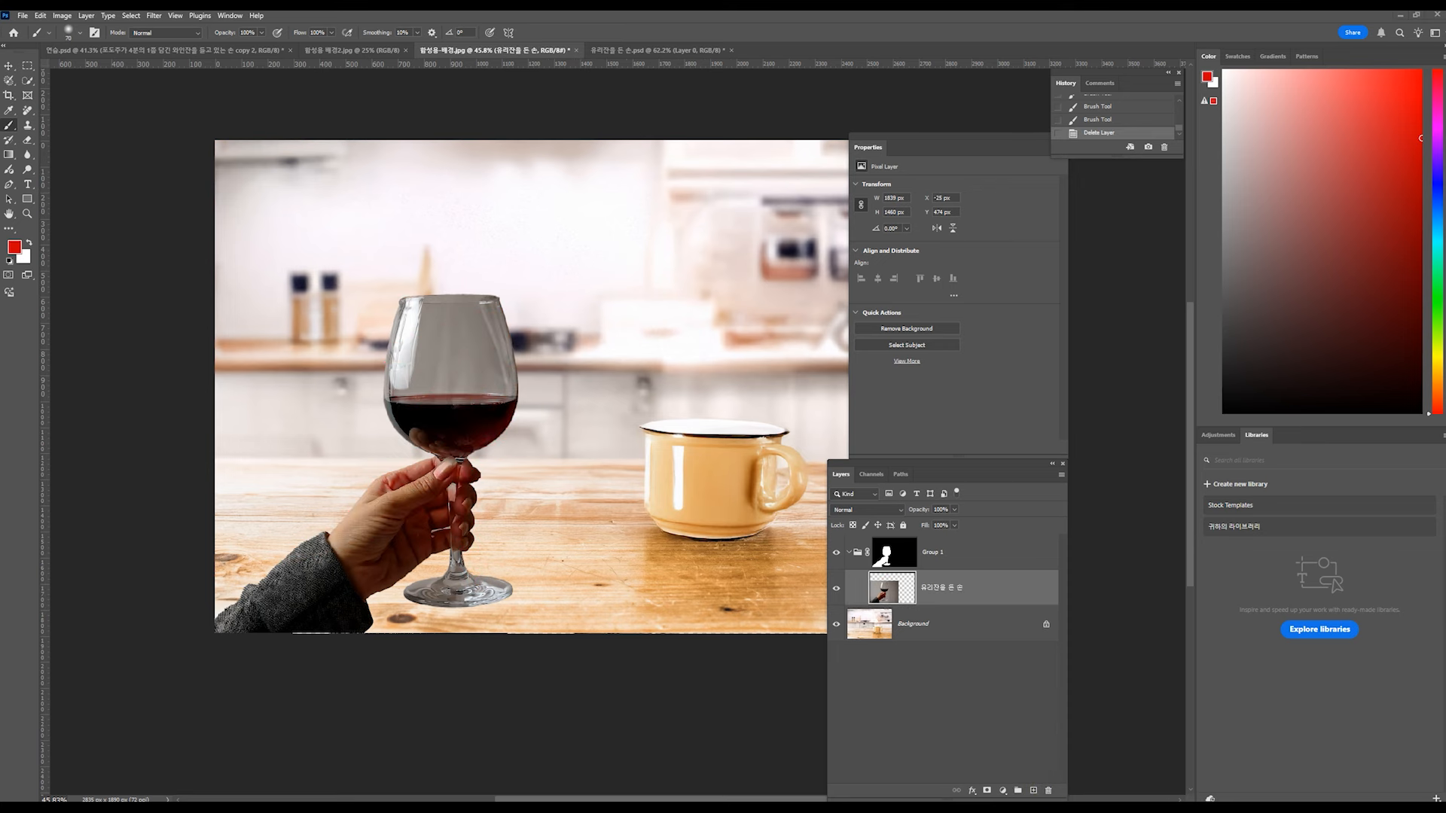
# - Load the group mask as a selection, copy that area of the 유리잔을 든 손 layer to a new layer and name it 손
pyautogui.keyDown('ctrl'); pyautogui.click(896, 555); pyautogui.keyUp('ctrl')
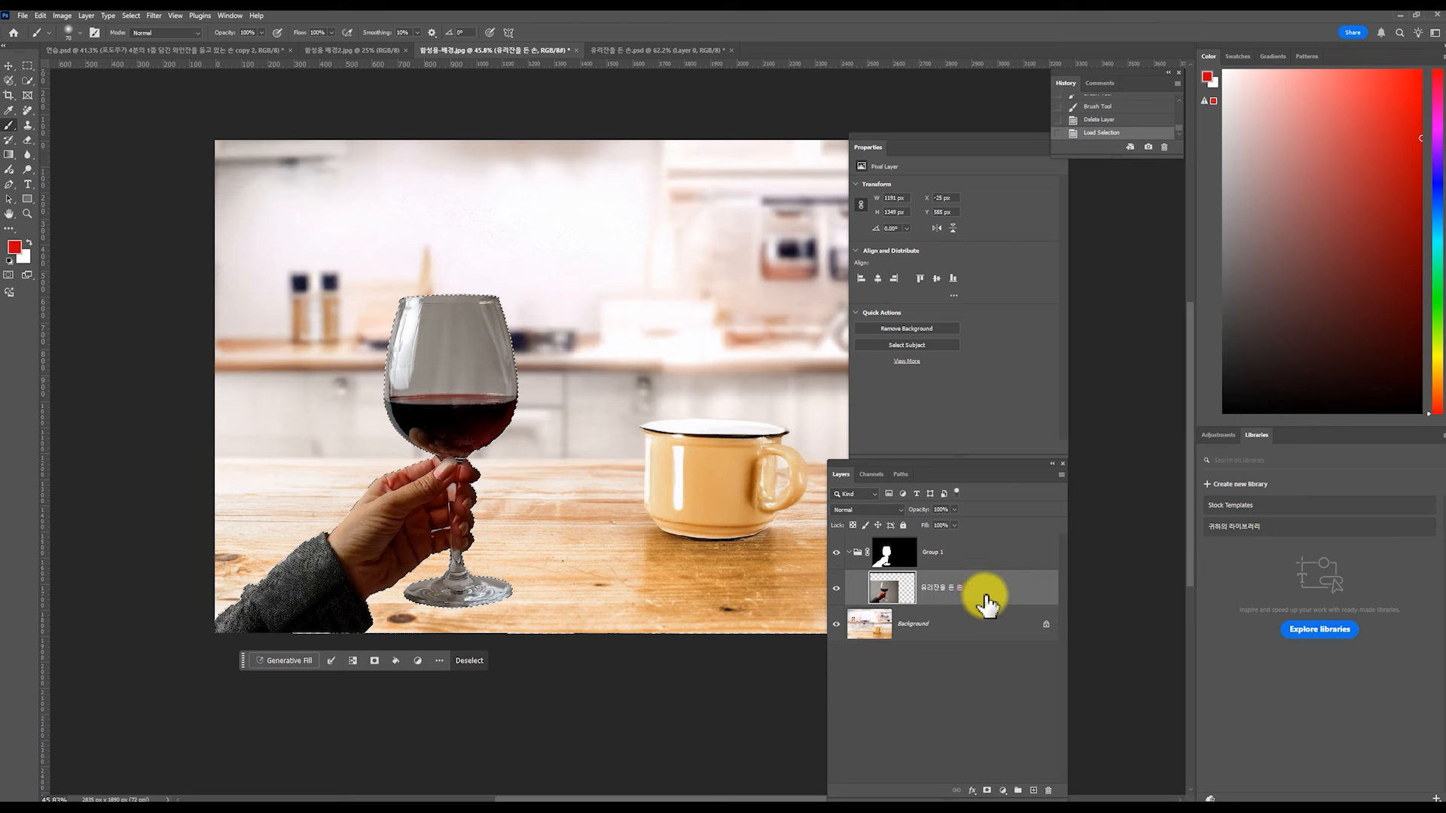
pyautogui.hotkey('ctrl', 'j')
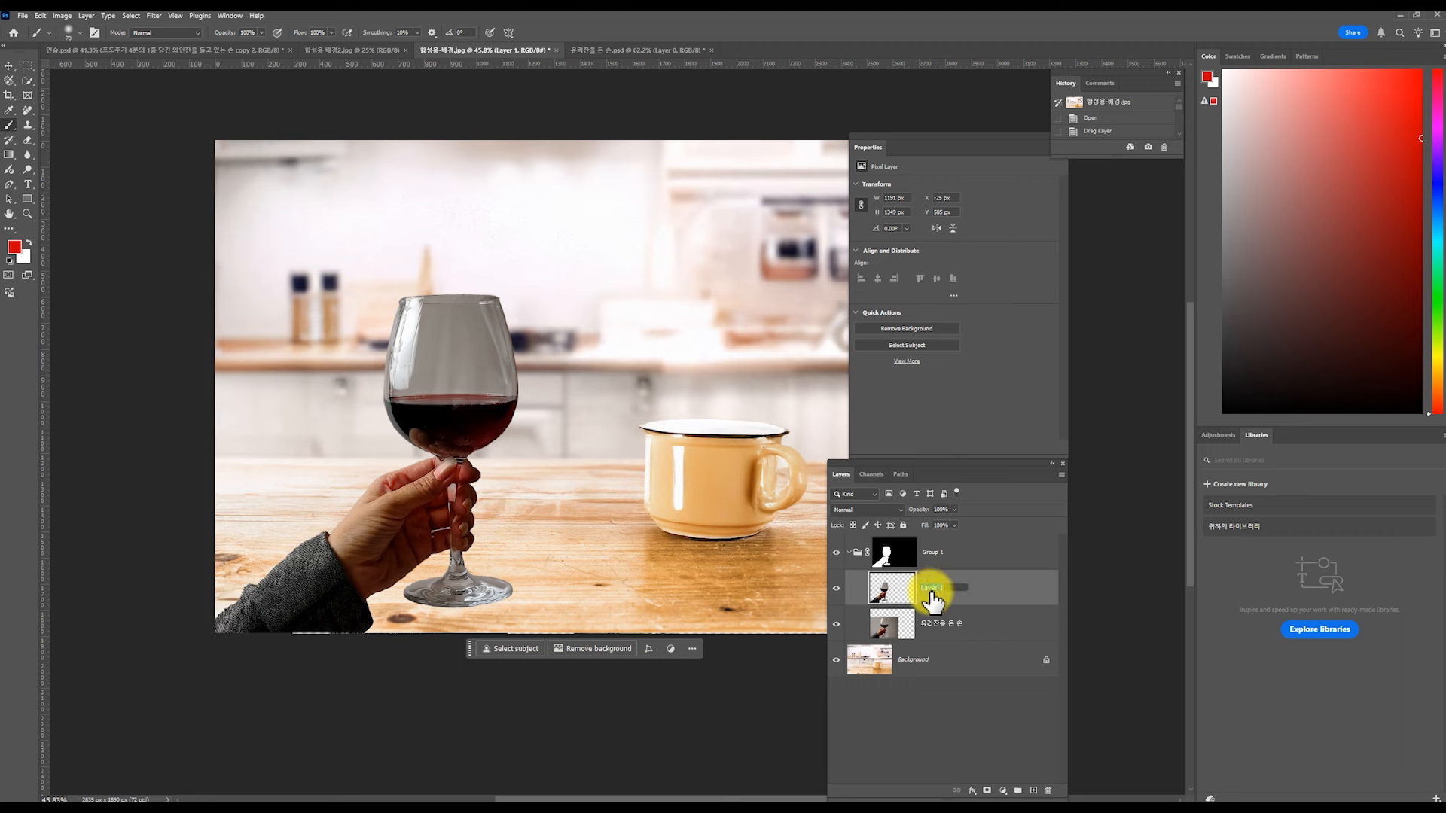
pyautogui.press('Return')
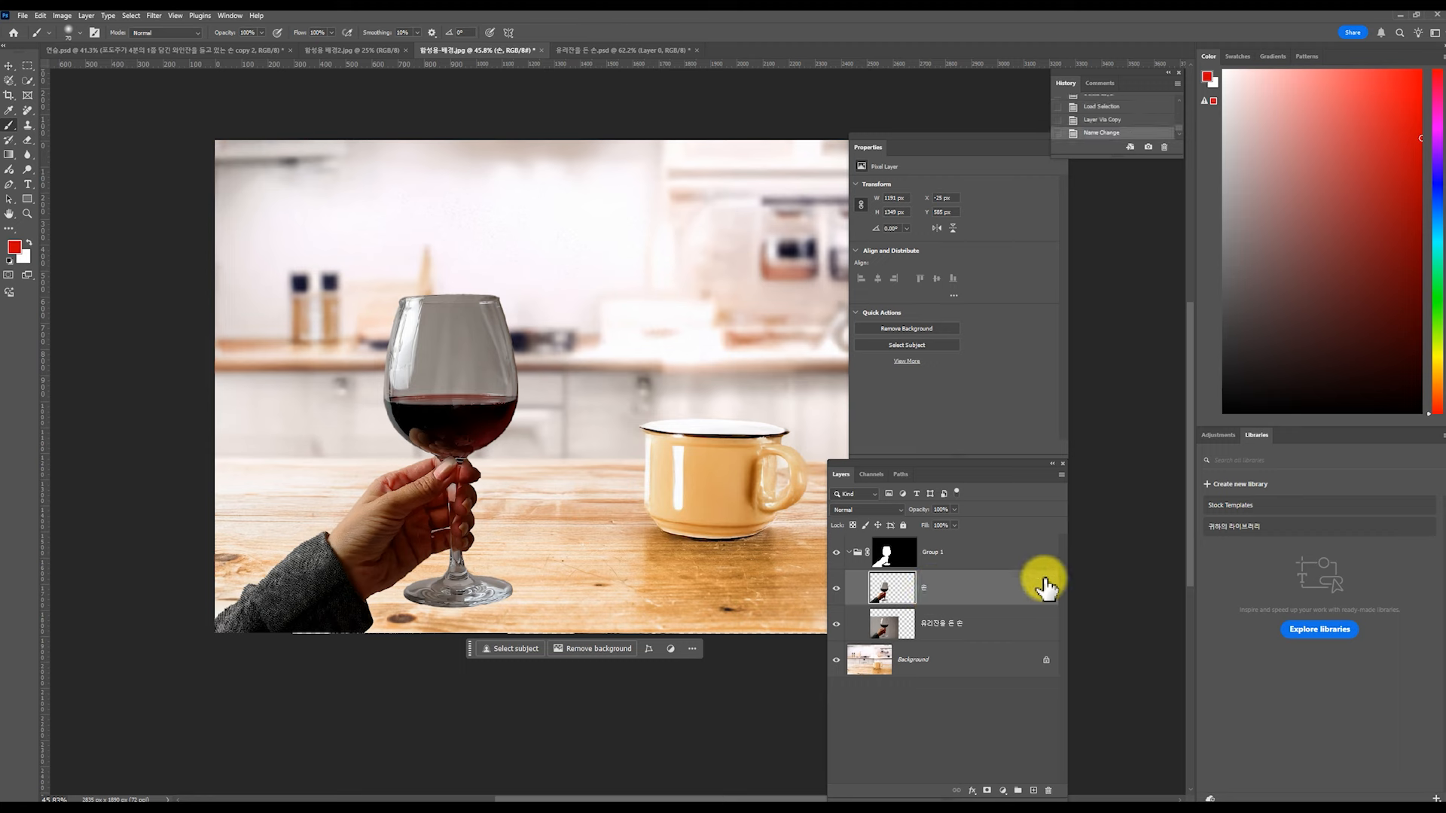
pyautogui.click(27, 82)
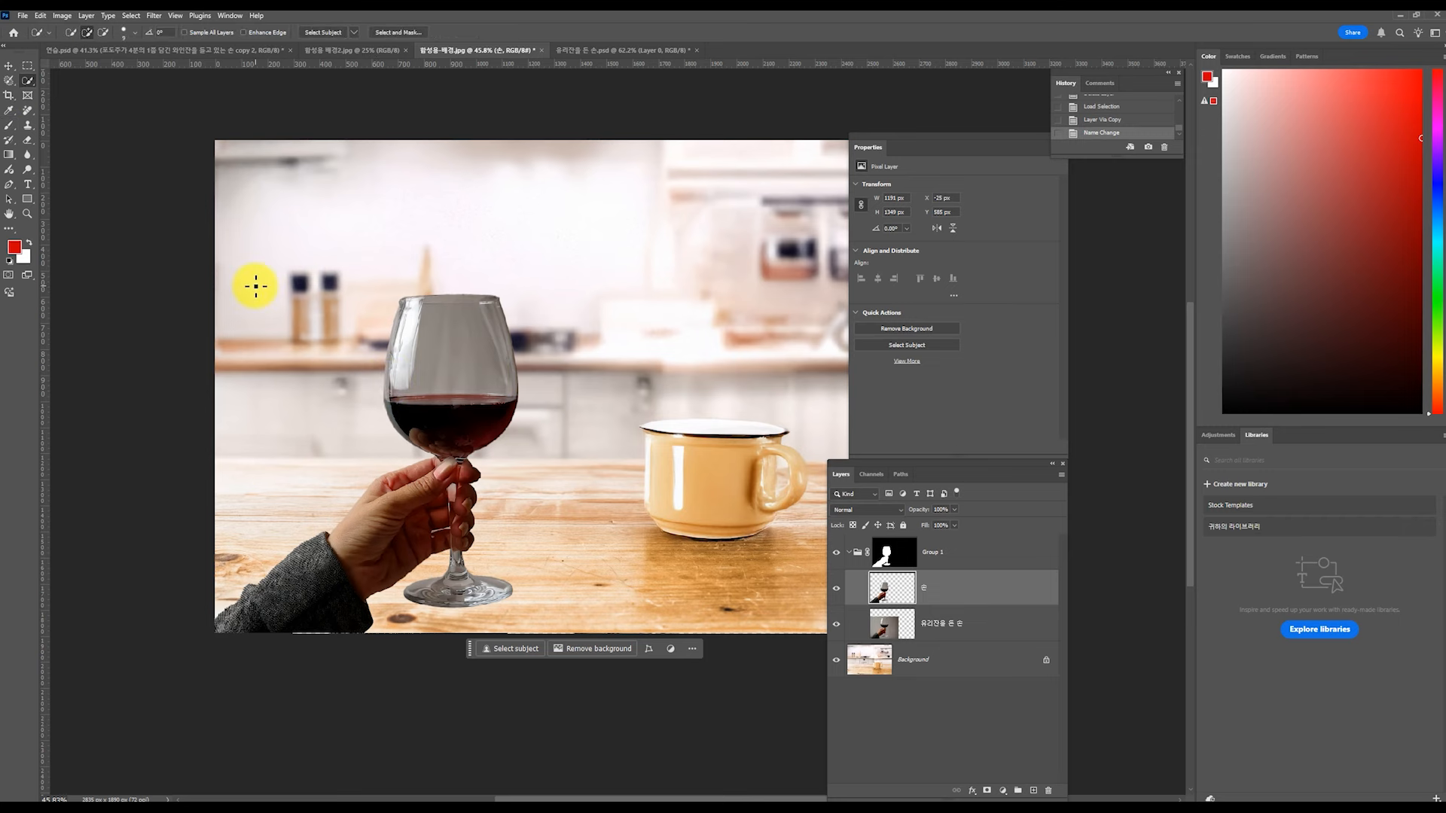
pyautogui.click(960, 587)
pyautogui.click(936, 555)
pyautogui.click(935, 582)
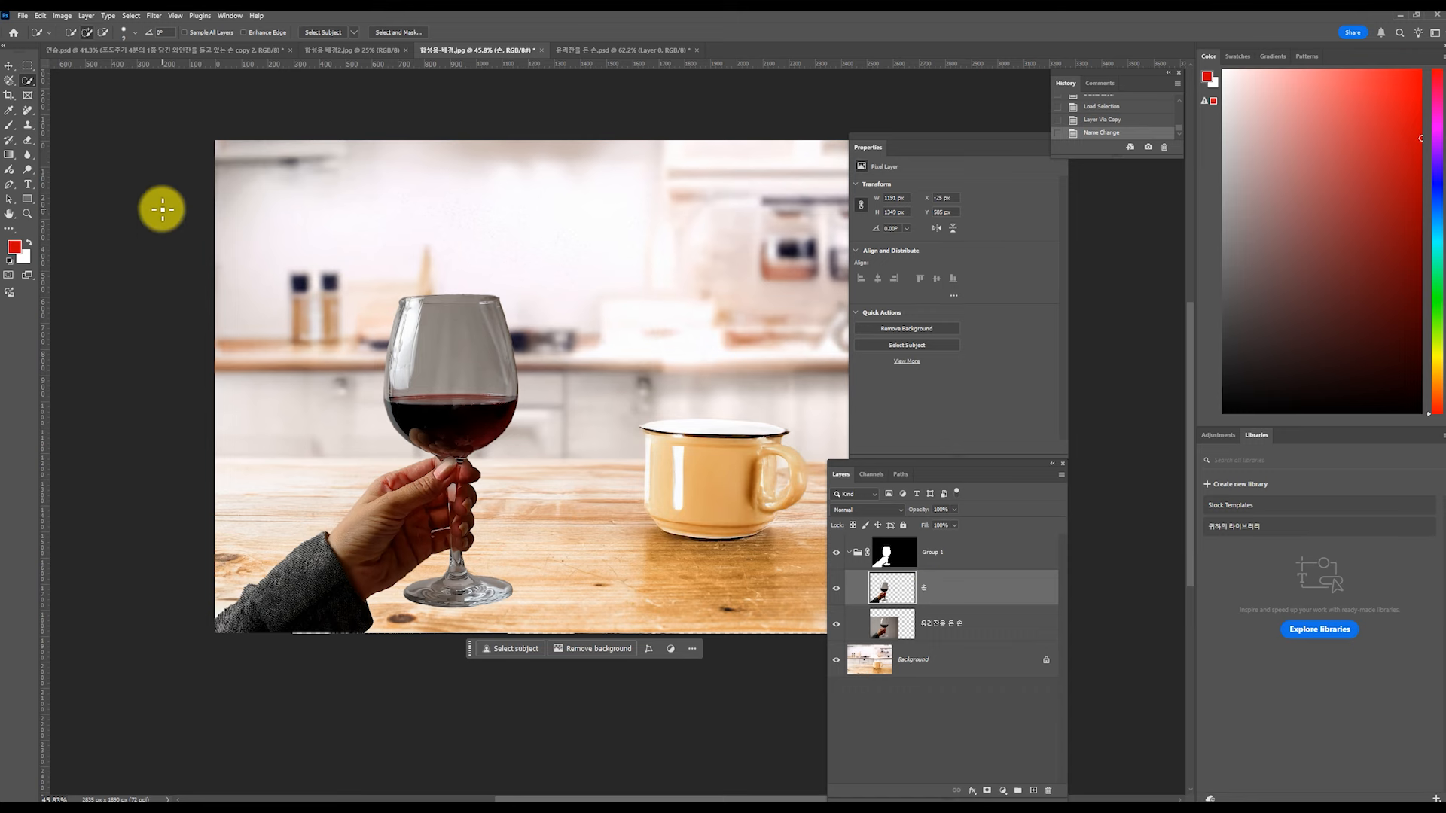
# - Switch to the Eraser tool with the Soft Round brush for the 손 layer
pyautogui.click(28, 141)
pyautogui.click(69, 33)
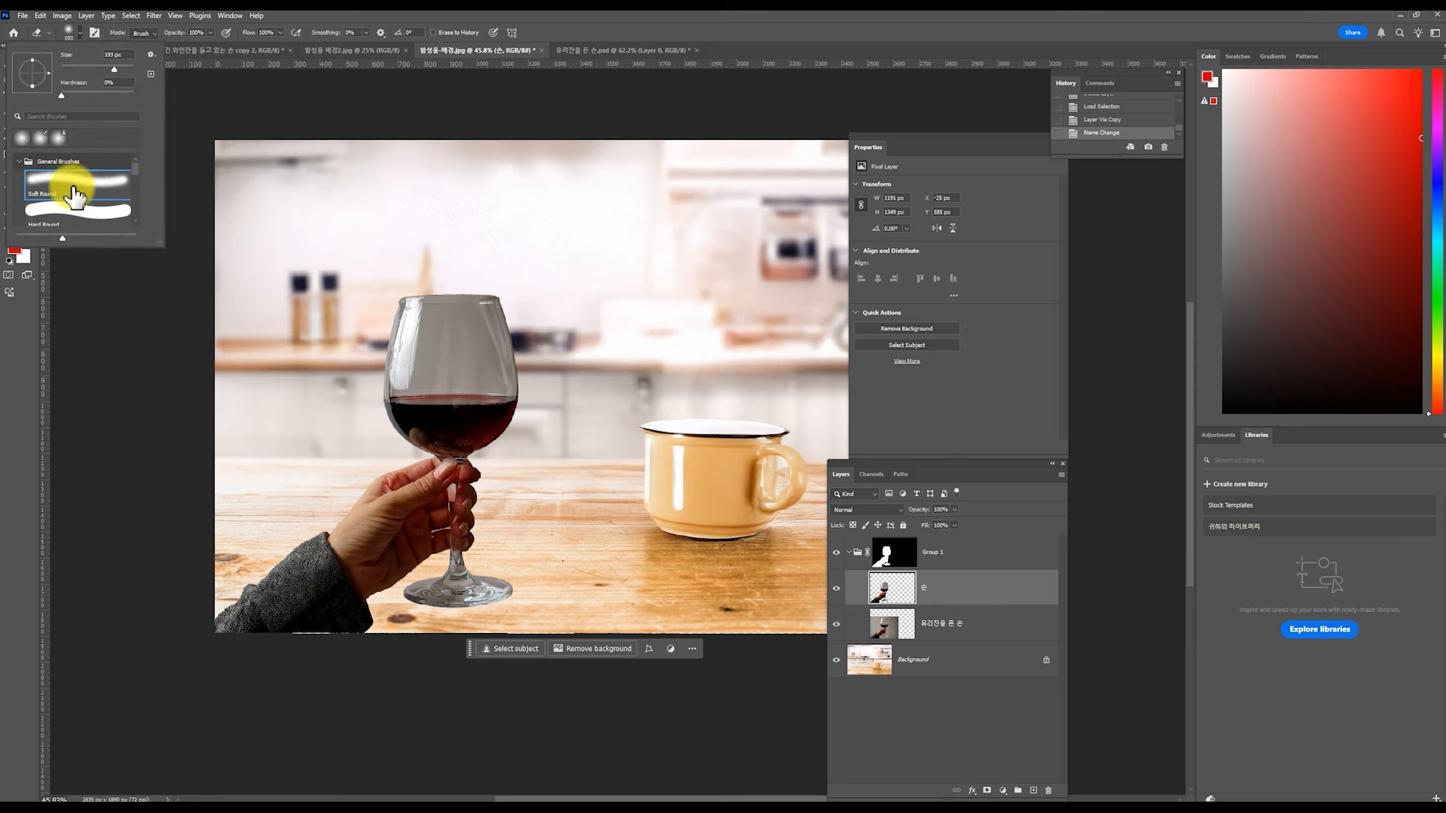
pyautogui.click(383, 28)
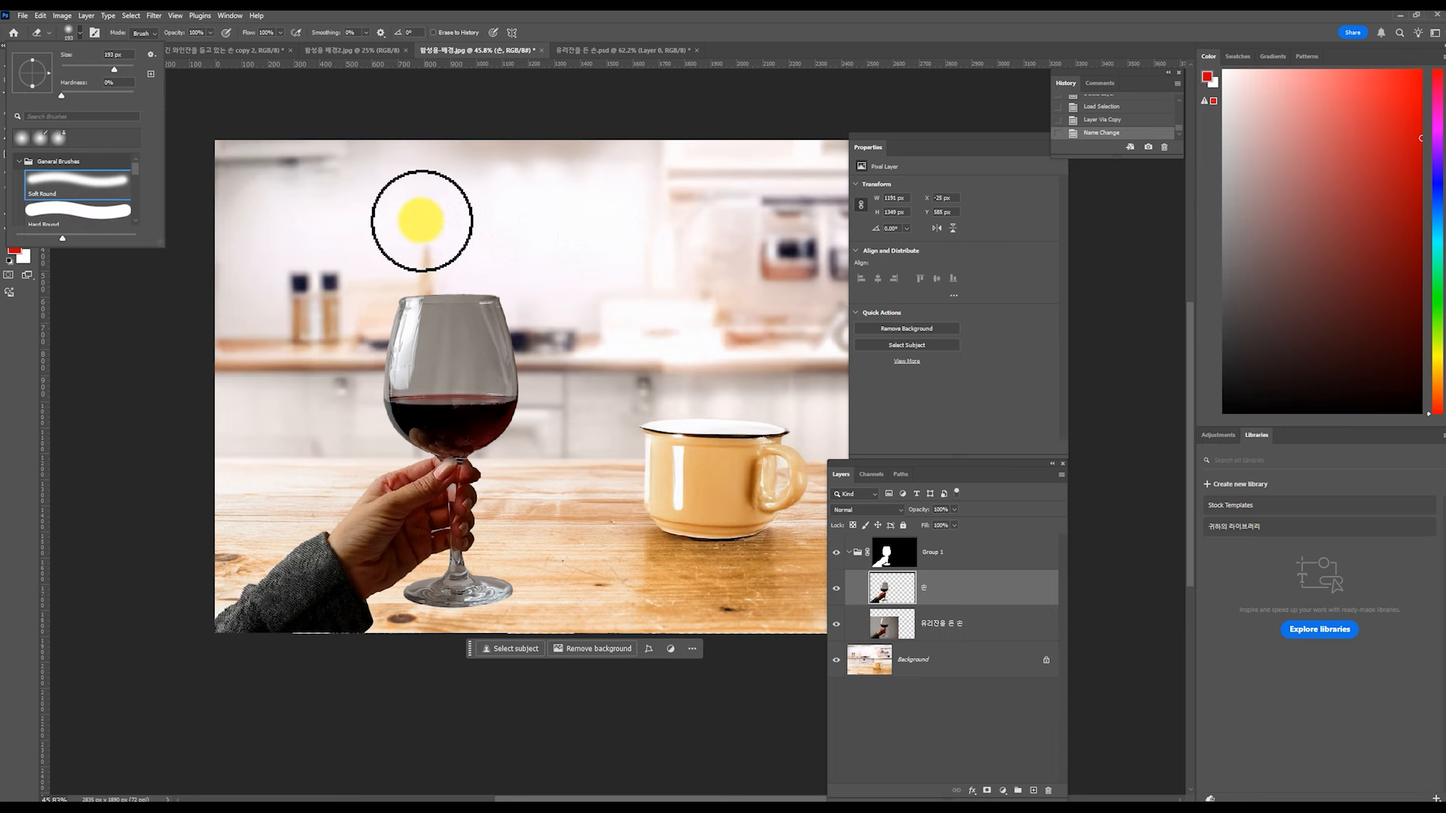
pyautogui.click(578, 28)
# - Hide the 유리잔을 든 손 layer and make the 손 layer active for erasing
pyautogui.click(933, 625)
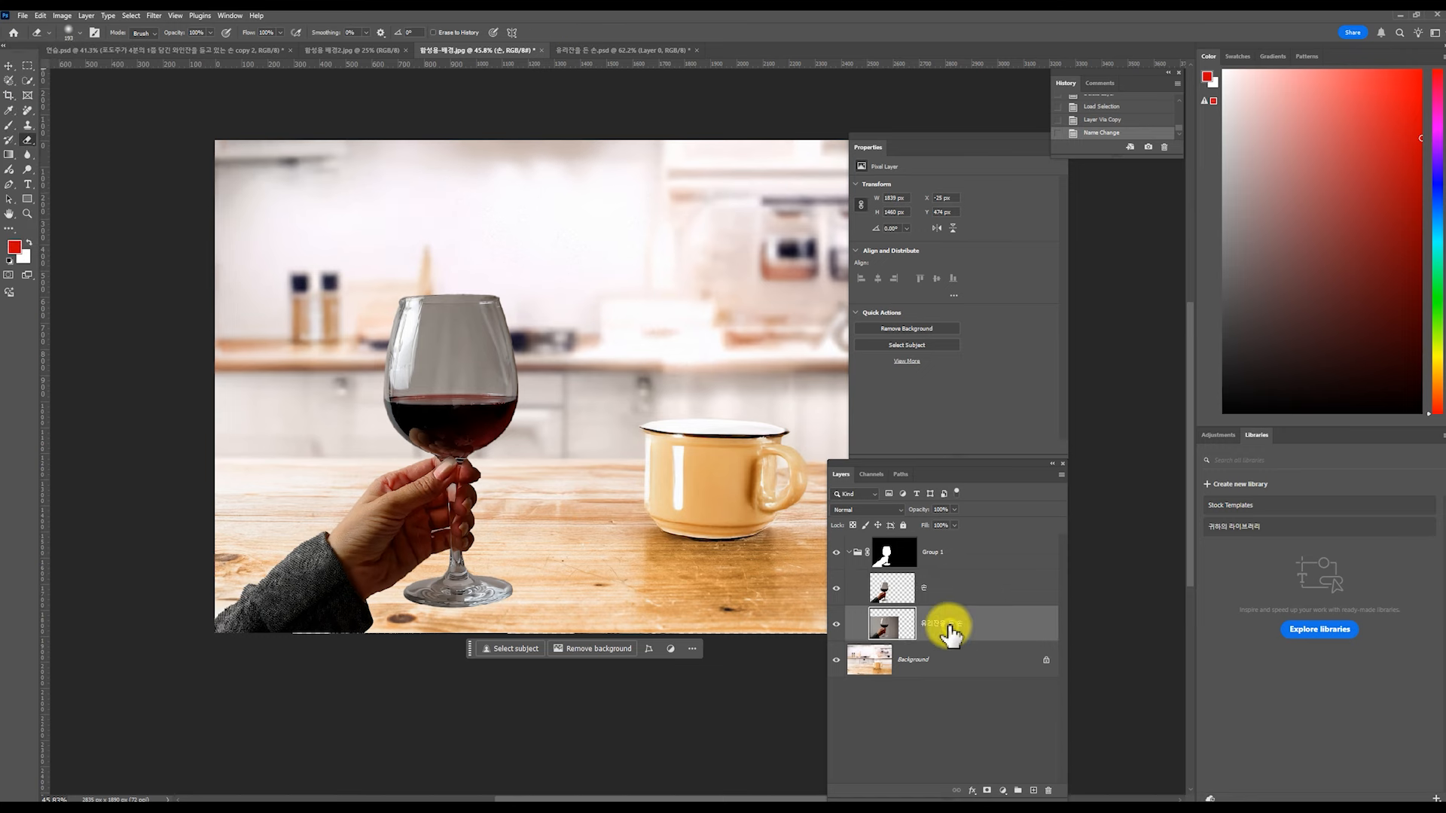
pyautogui.click(931, 584)
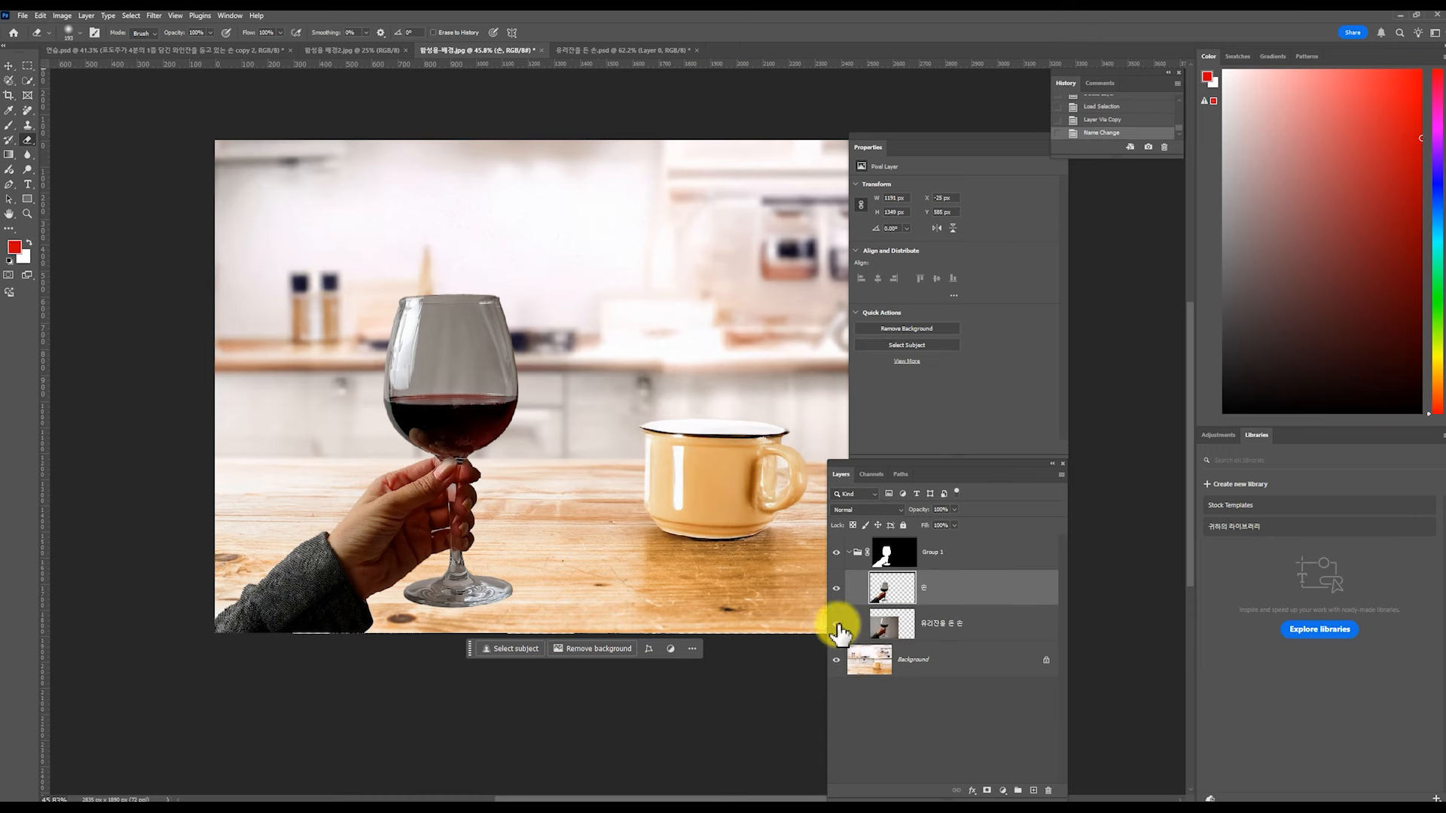
pyautogui.click(927, 624)
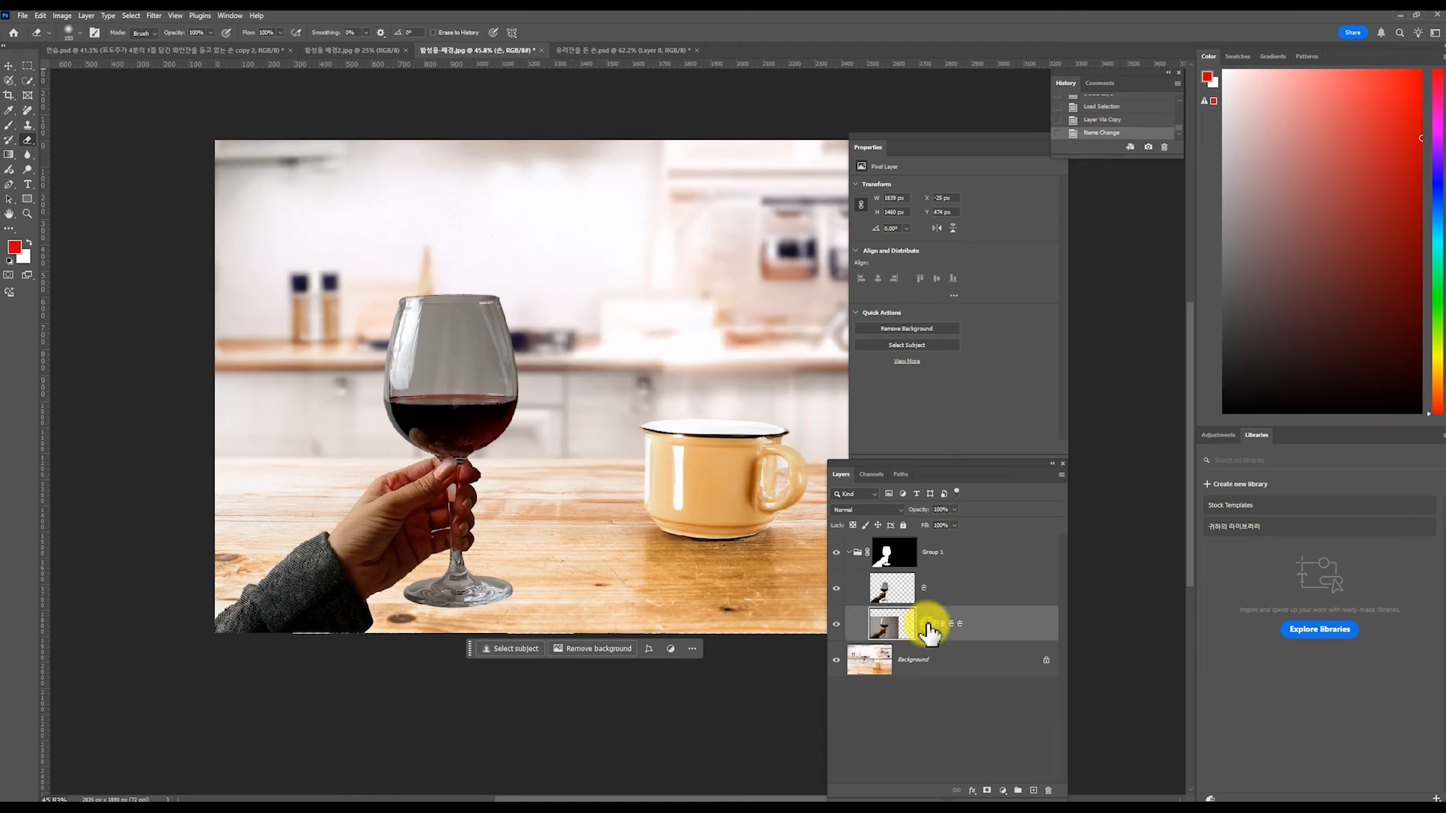
pyautogui.click(836, 625)
pyautogui.click(955, 594)
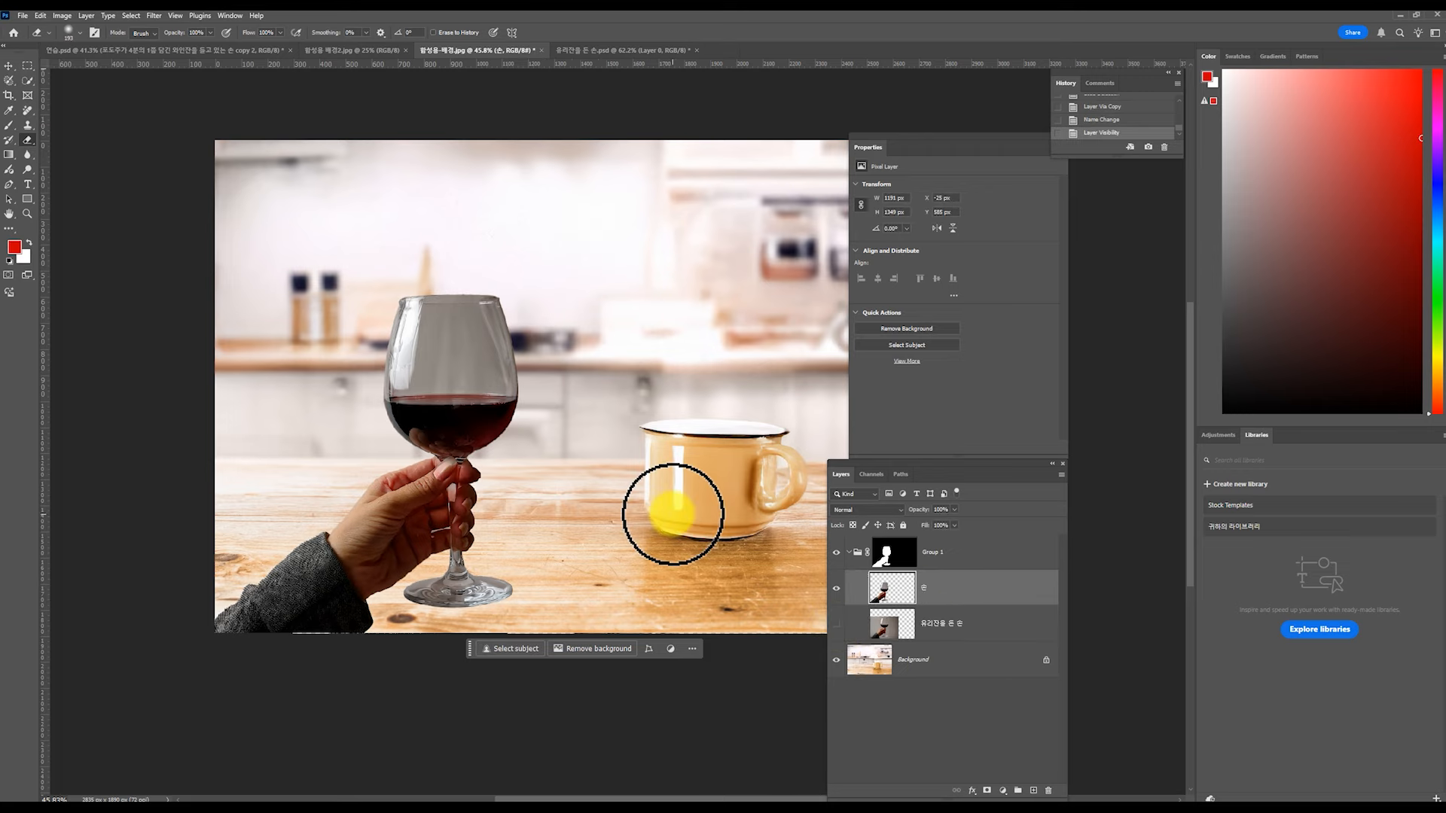
# - Erase the upper glass bowl and the glass foot from the 손 layer, undoing the last stroke and using a smaller brush for the foot
pyautogui.scroll(5, 387, 316)
pyautogui.moveTo(649, 307)
pyautogui.mouseDown()
pyautogui.moveTo(436, 355)
pyautogui.moveTo(655, 374)
pyautogui.moveTo(460, 386)
pyautogui.mouseUp()
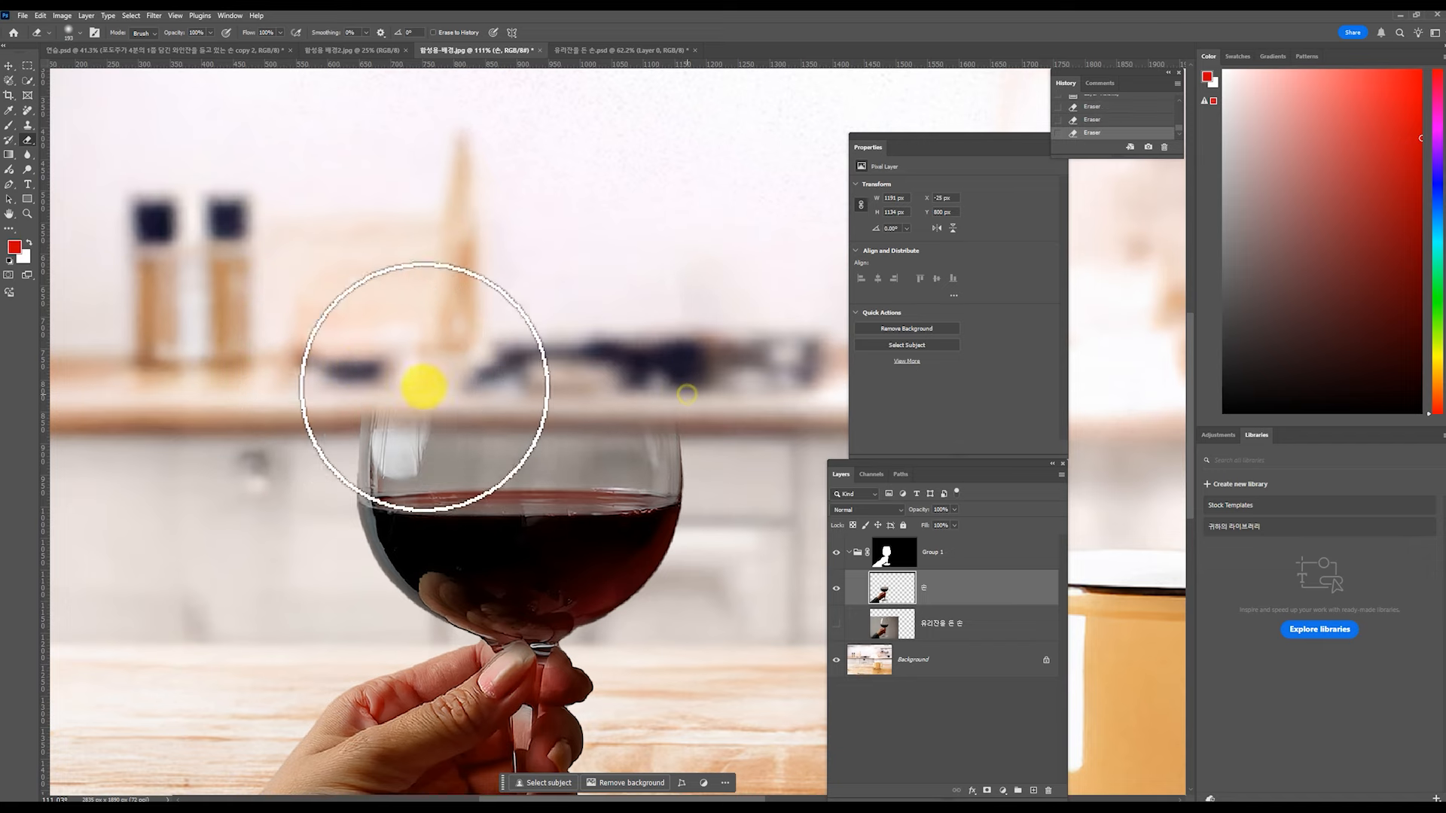
pyautogui.scroll(-5, 460, 386)
pyautogui.hotkey('ctrl', 'z')
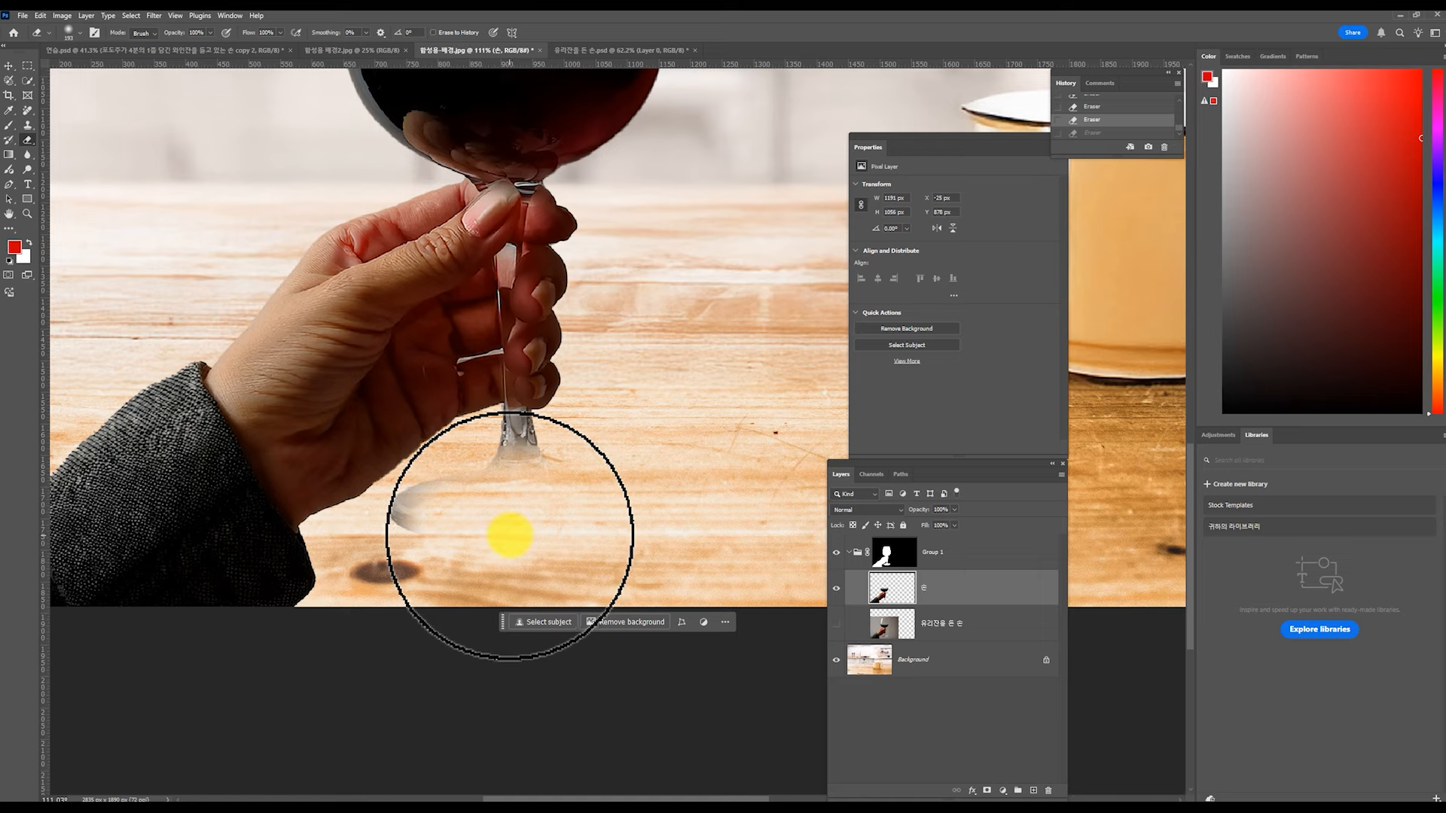
pyautogui.press('[')
pyautogui.press('[')
pyautogui.press('[')
pyautogui.press('[')
pyautogui.press('[')
pyautogui.press('[')
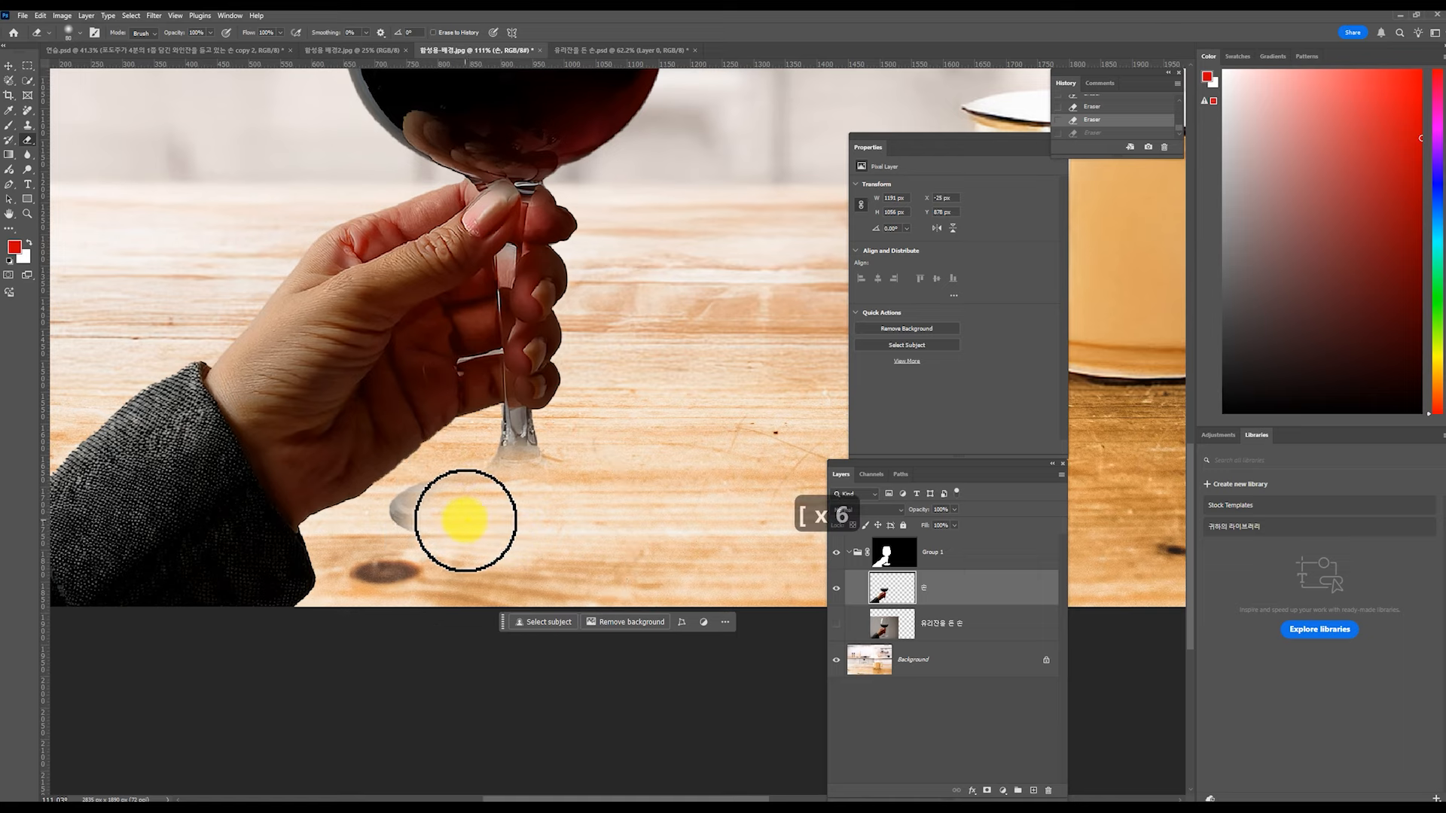
pyautogui.click(403, 517)
pyautogui.click(519, 475)
# - Erase the leftover piece of glass stem just below the fingers on the 손 layer with a much smaller eraser
pyautogui.scroll(6, 523, 470)
pyautogui.press('[')
pyautogui.press('[')
pyautogui.press('[')
pyautogui.press('[')
pyautogui.press('[')
pyautogui.press('[')
pyautogui.press('[')
pyautogui.press('[')
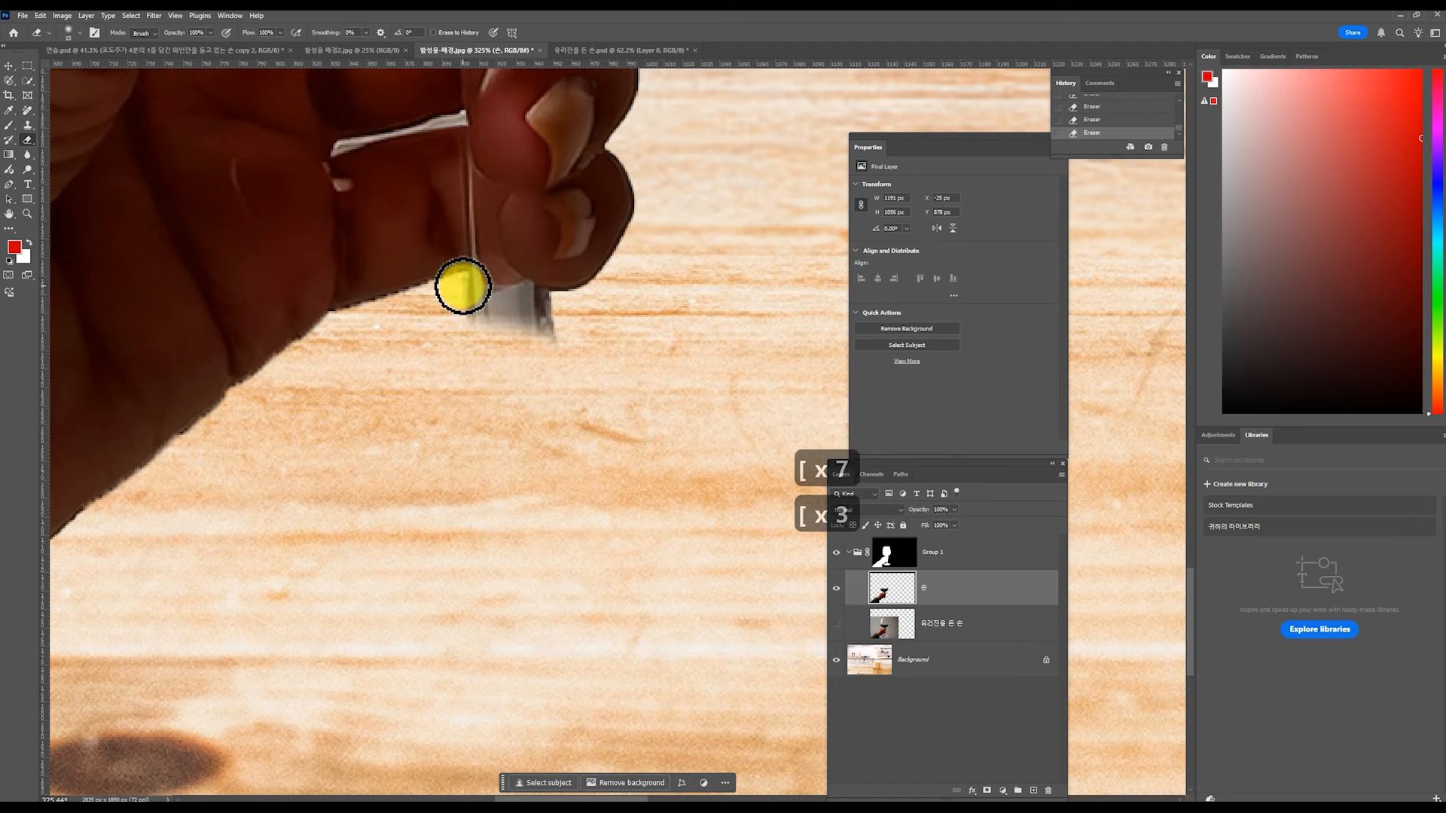
pyautogui.scroll(3, 490, 316)
pyautogui.moveTo(537, 392)
pyautogui.mouseDown()
pyautogui.moveTo(389, 398)
pyautogui.moveTo(423, 390)
pyautogui.moveTo(518, 437)
pyautogui.moveTo(570, 401)
pyautogui.mouseUp()
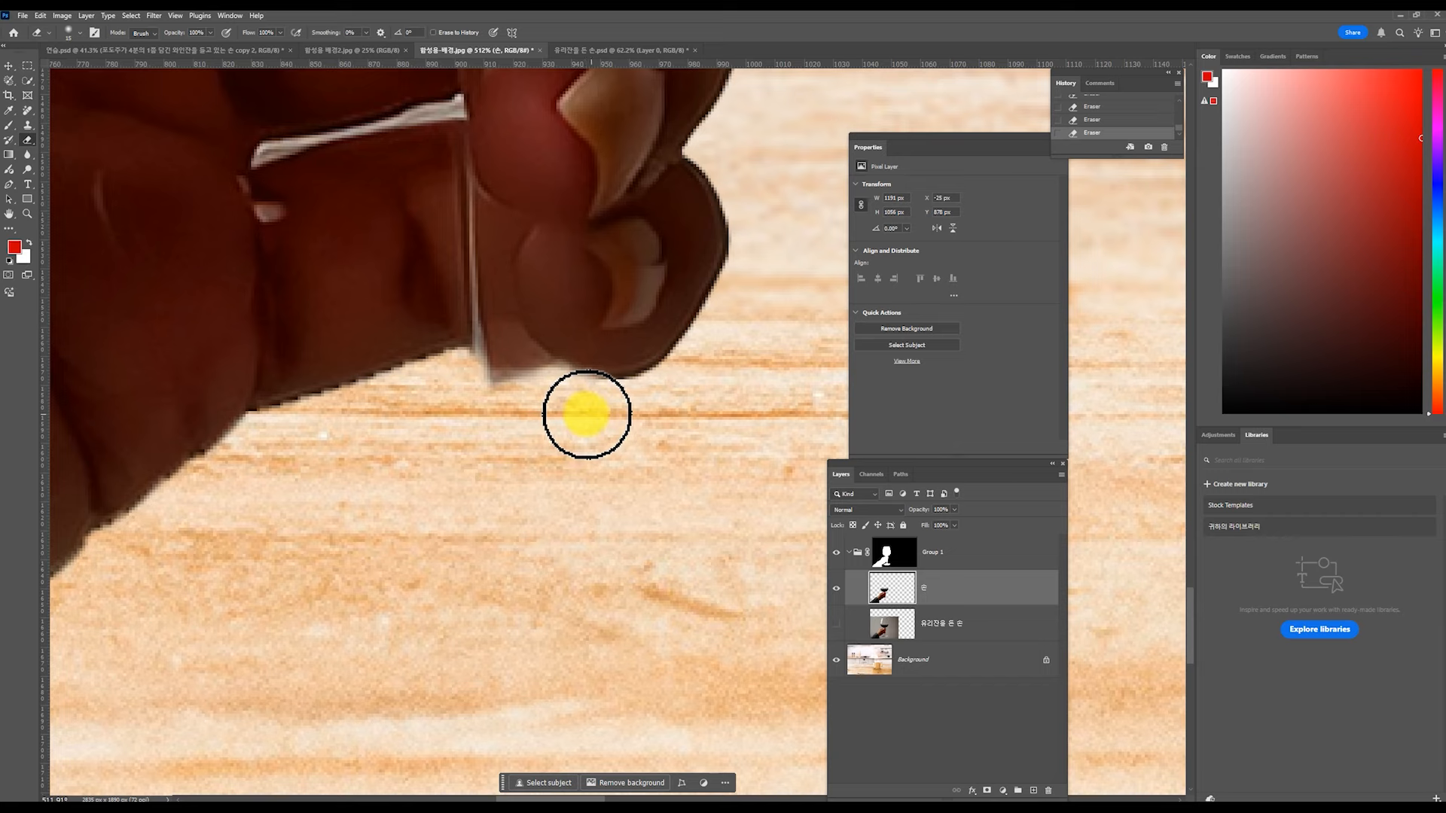
# - Erase the remaining glass bowl and wine above the hand on the 손 layer with a larger soft eraser
pyautogui.scroll(-8, 581, 452)
pyautogui.scroll(16, 602, 482)
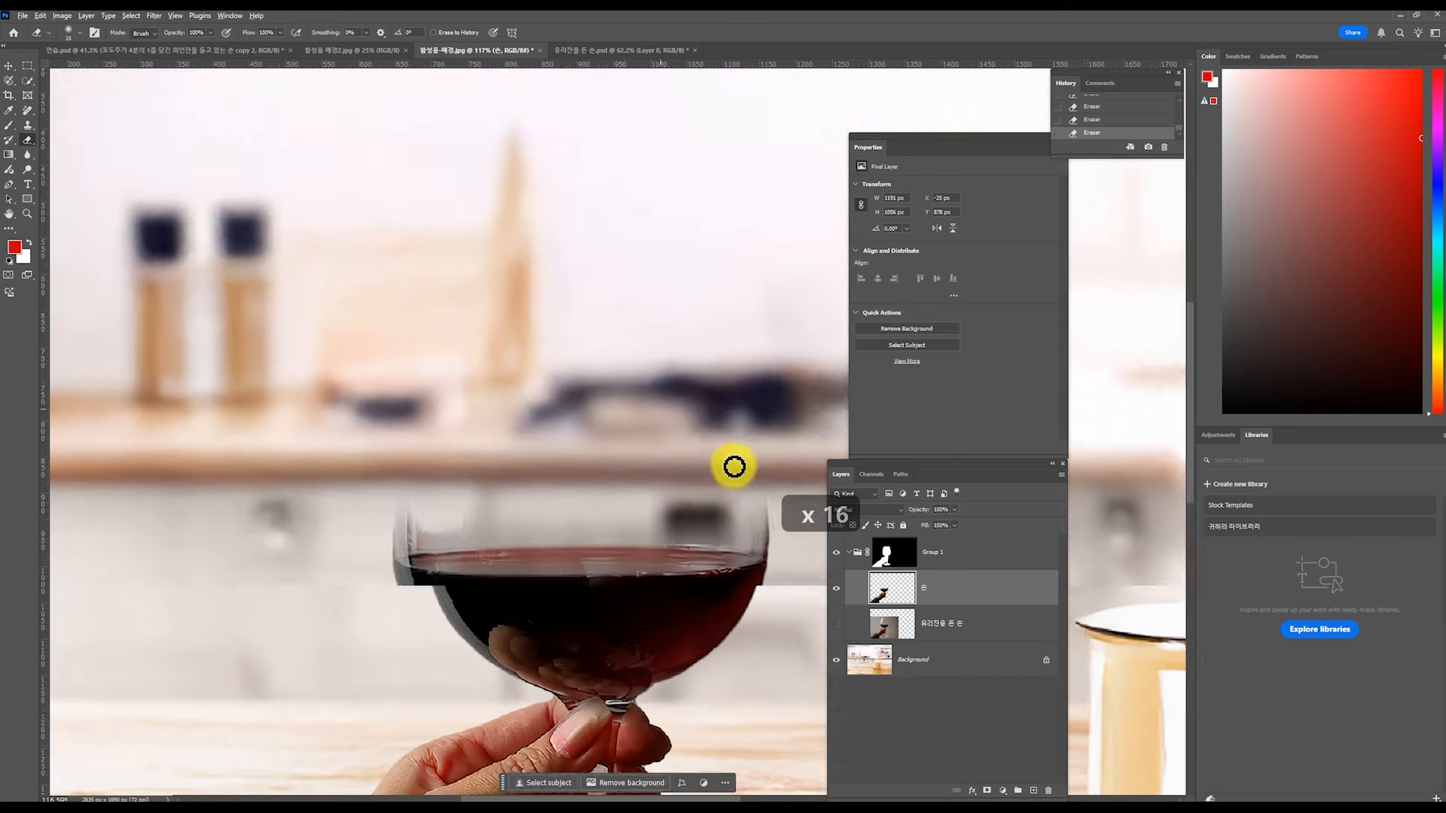
pyautogui.press(']')
pyautogui.press(']')
pyautogui.press(']')
pyautogui.press(']')
pyautogui.press(']')
pyautogui.press(']')
pyautogui.press(']')
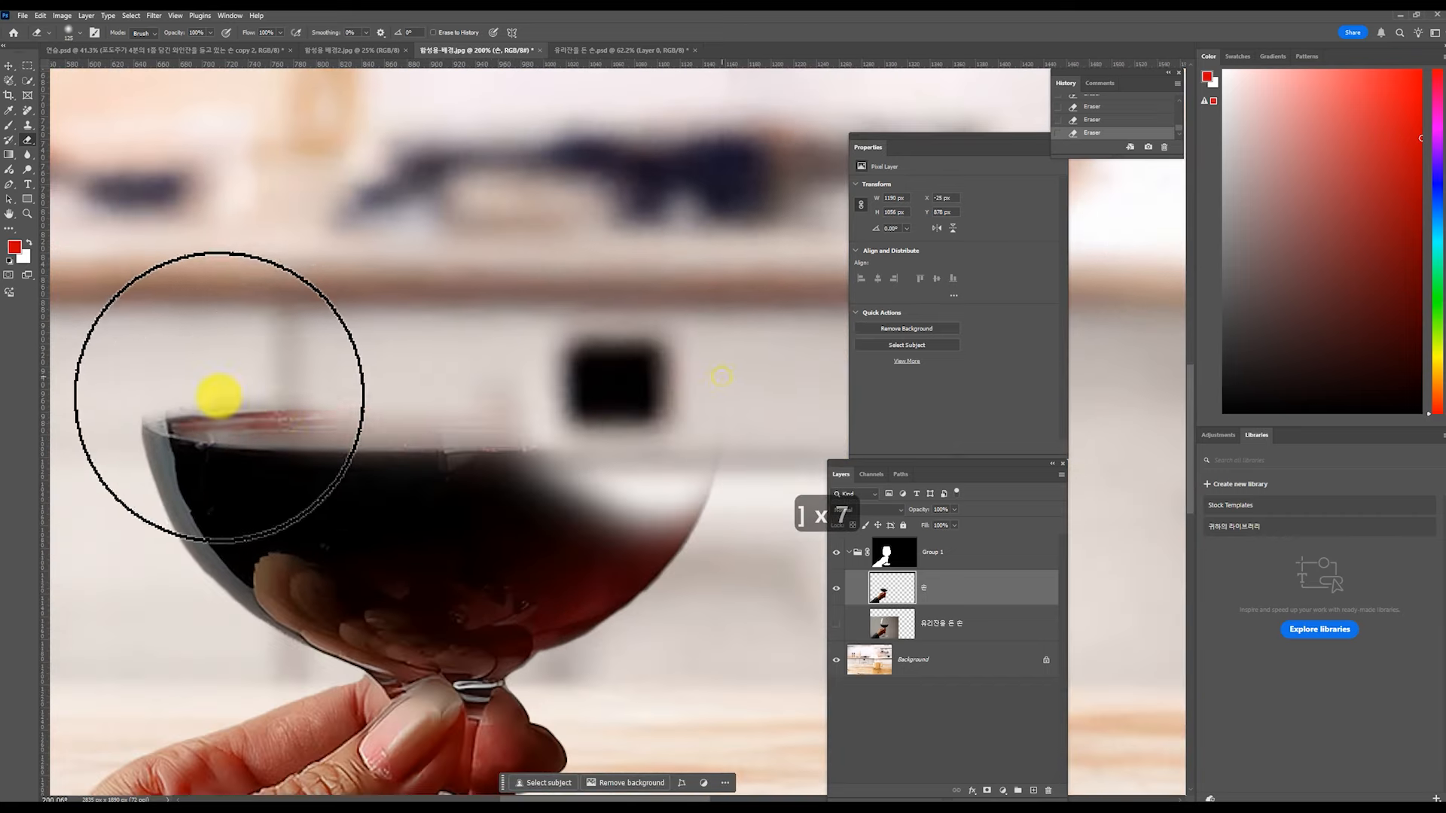
pyautogui.moveTo(216, 394)
pyautogui.mouseDown()
pyautogui.moveTo(193, 422)
pyautogui.moveTo(281, 461)
pyautogui.moveTo(531, 453)
pyautogui.mouseUp()
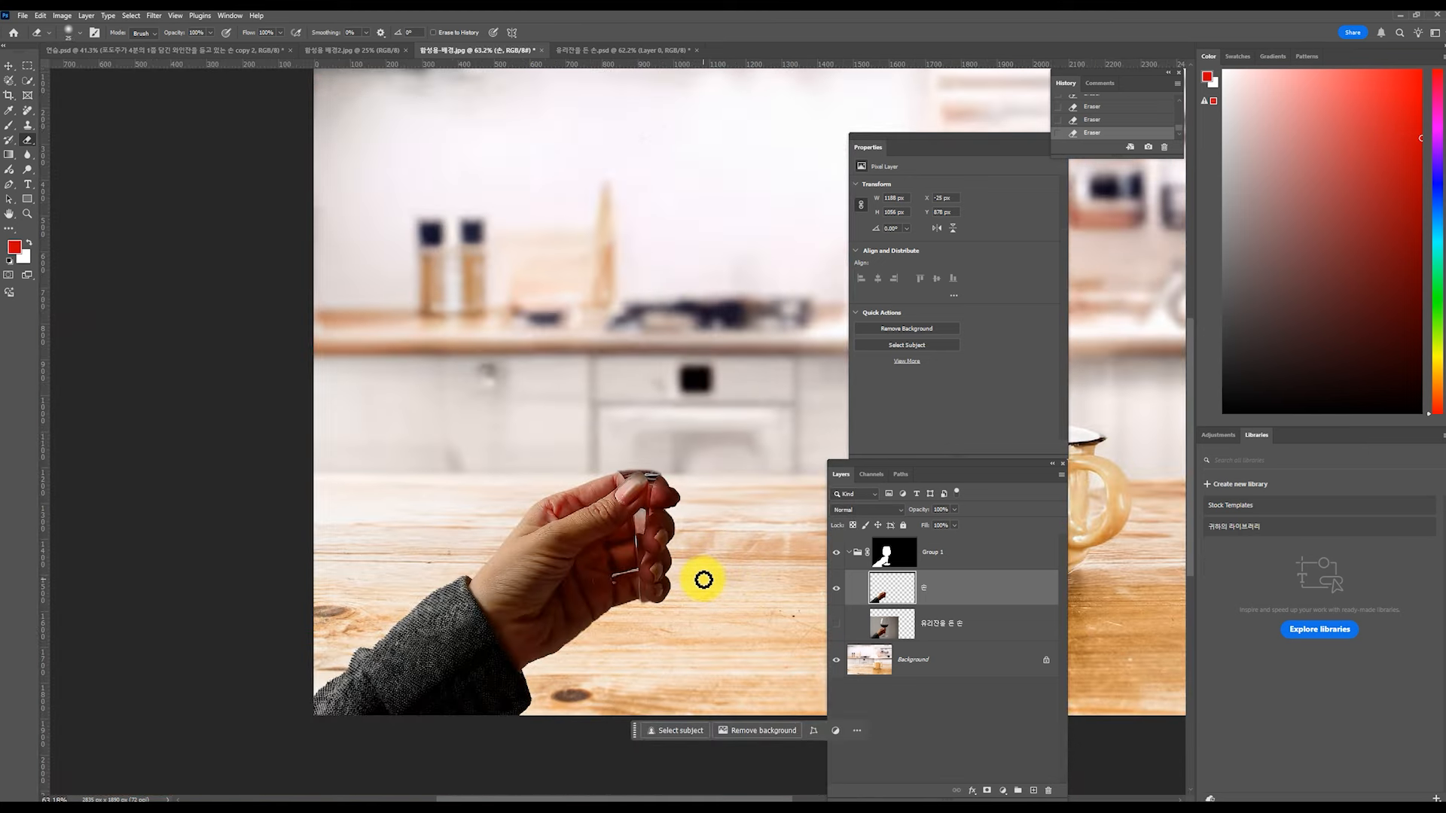
# - Show the 유리잔을 든 손 layer again and set its blend mode to Multiply
pyautogui.click(956, 625)
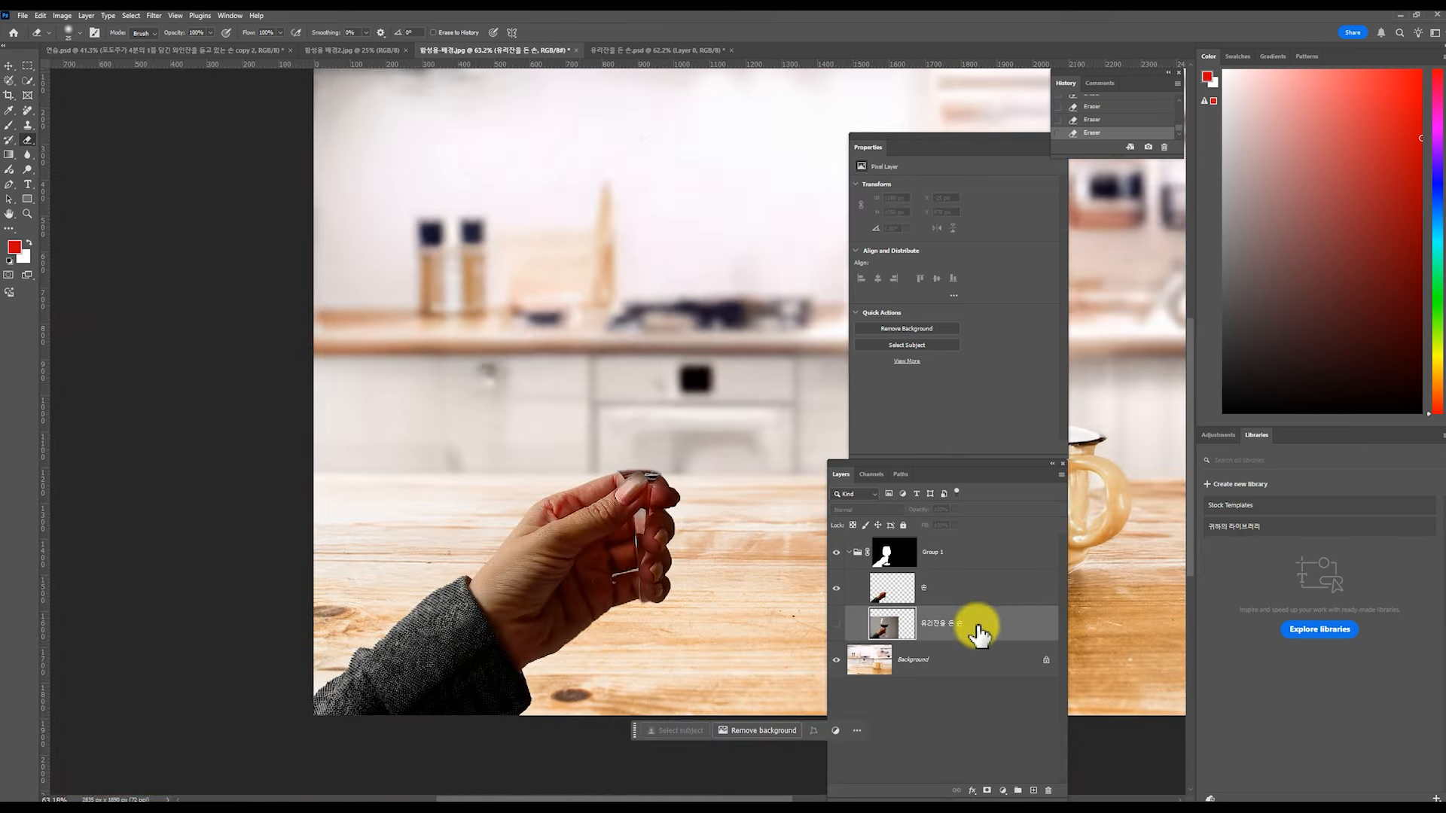
pyautogui.click(836, 625)
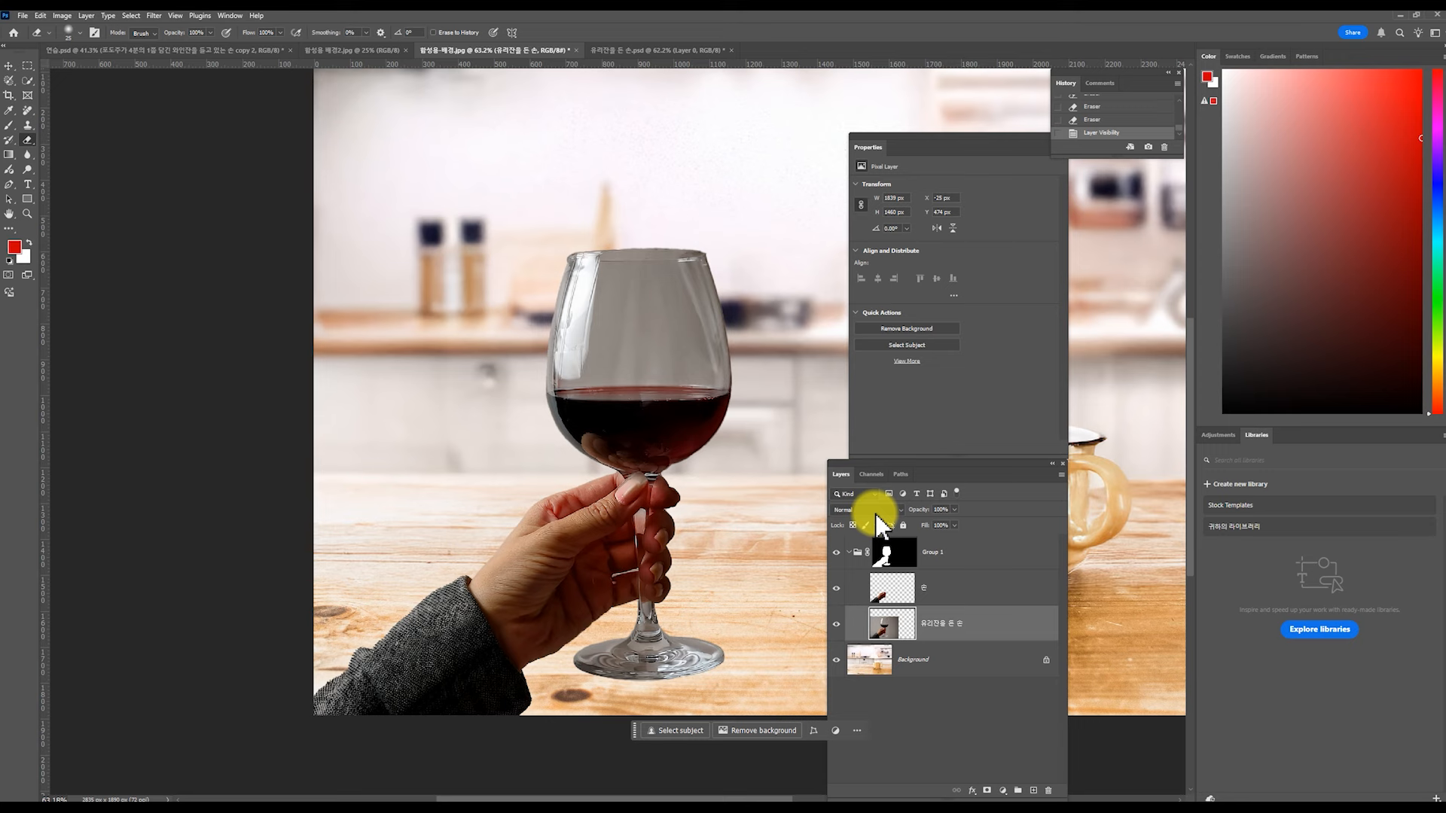
pyautogui.click(876, 512)
pyautogui.click(878, 538)
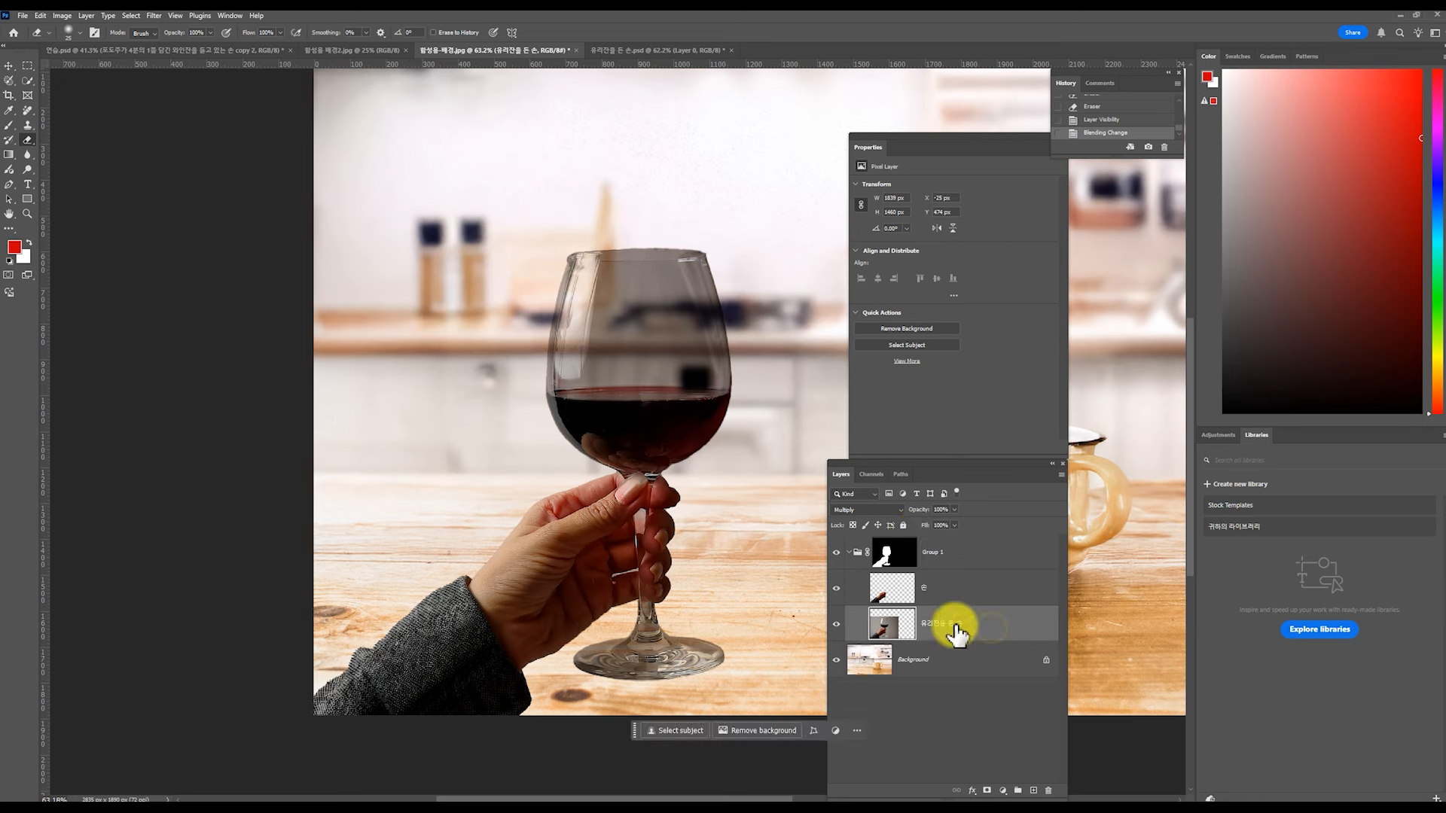
# - In the 유리잔을 든 손 layer's Blend If options, lower the Current Layer highlight limit and split it to about 40 / 152
pyautogui.doubleClick(1041, 636)
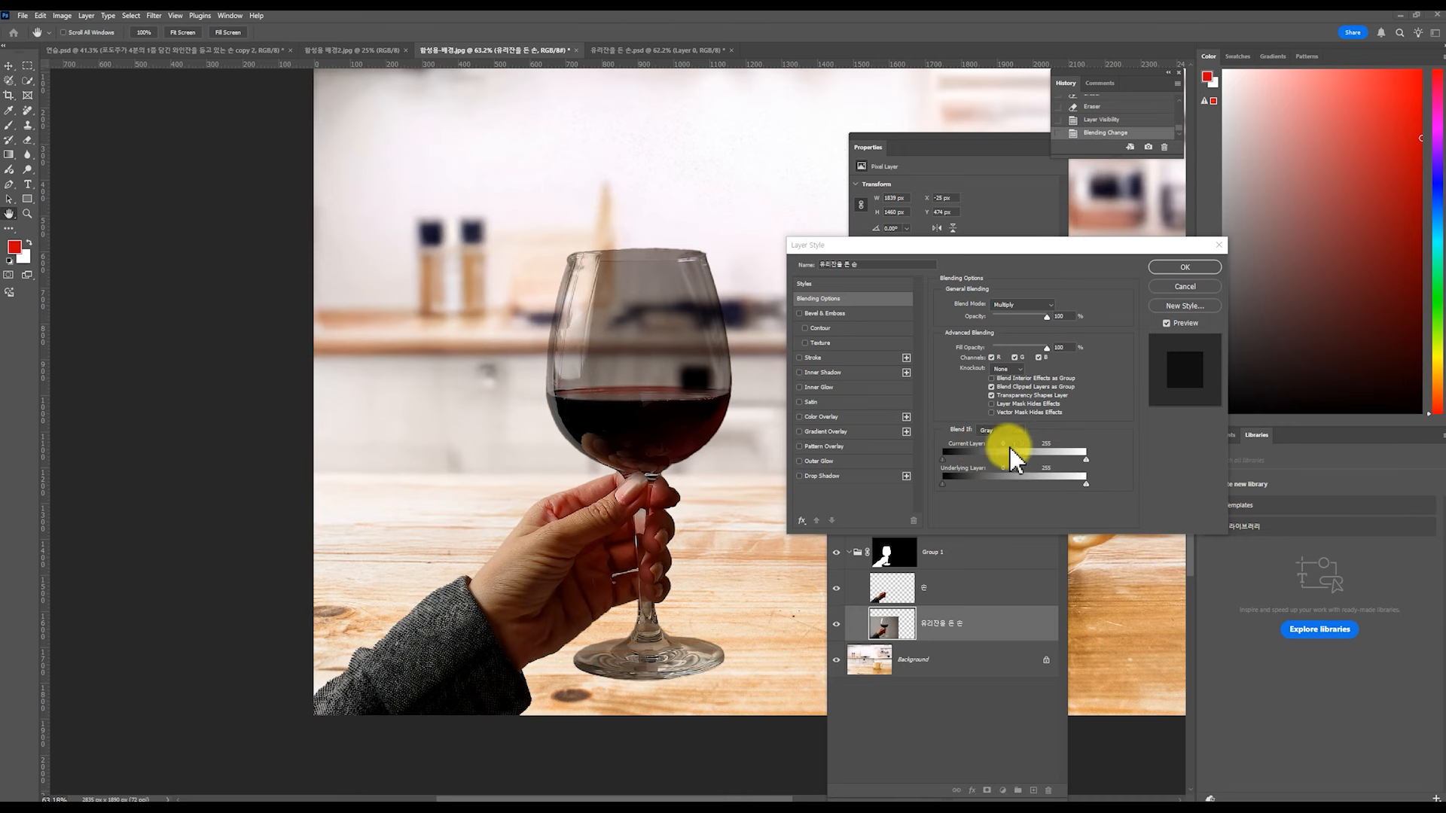
pyautogui.click(1043, 452)
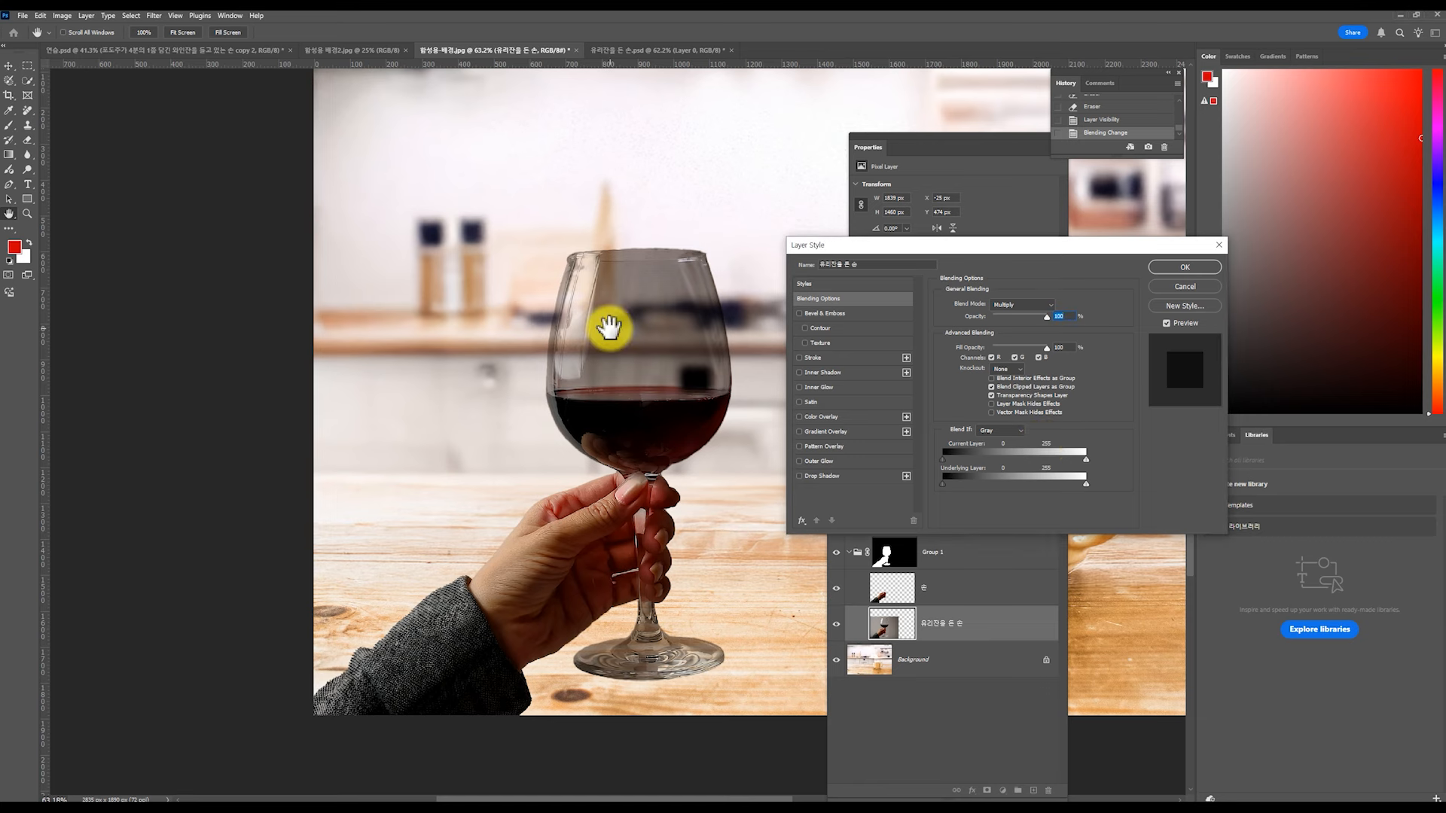
pyautogui.moveTo(1087, 462); pyautogui.dragTo(1003, 464)
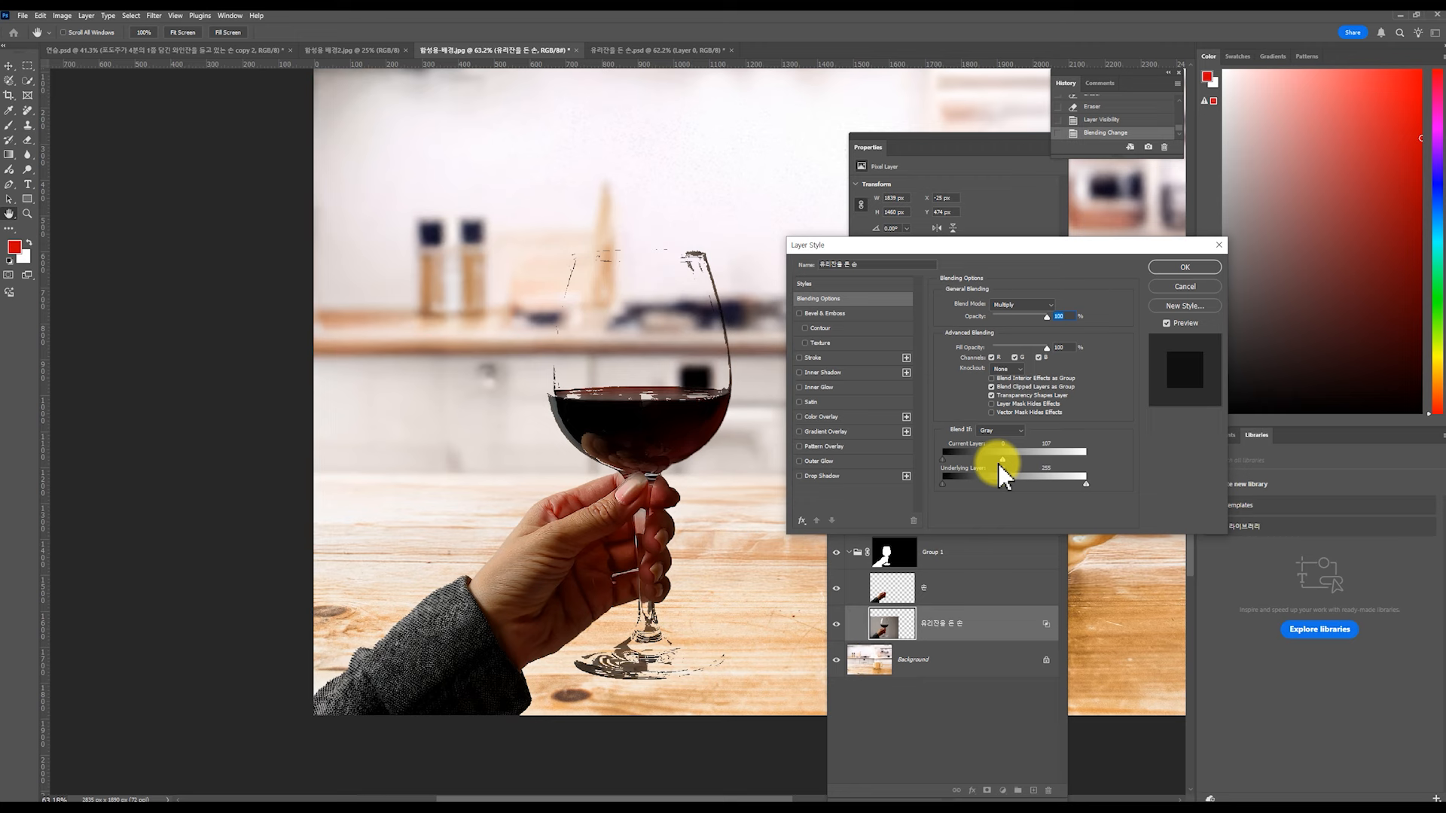
pyautogui.press('alt')
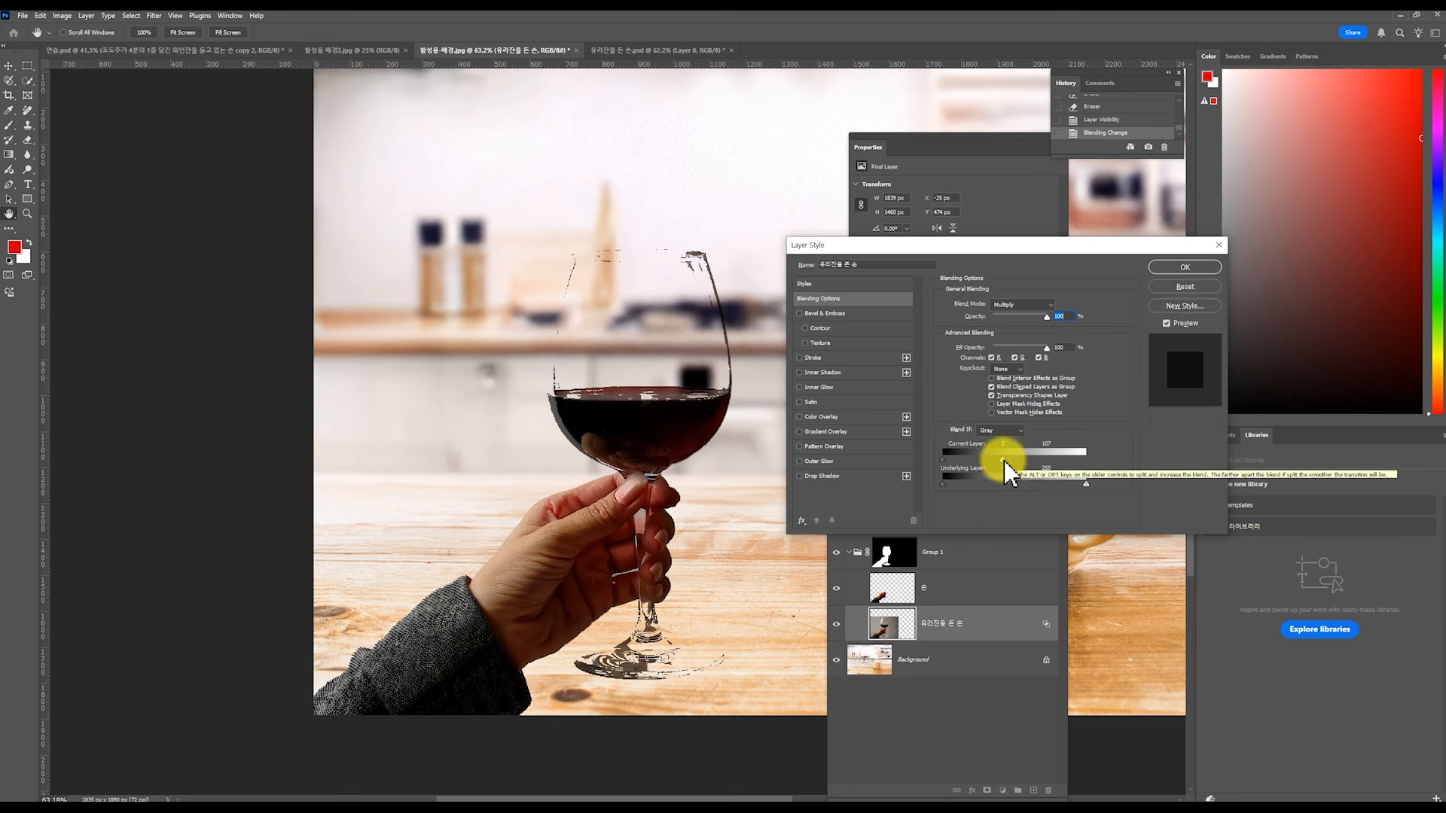
pyautogui.moveTo(1004, 461)
pyautogui.mouseDown()
pyautogui.moveTo(1060, 463)
pyautogui.moveTo(976, 460)
pyautogui.moveTo(1072, 462)
pyautogui.moveTo(960, 463)
pyautogui.moveTo(1058, 461)
pyautogui.moveTo(1030, 459)
pyautogui.mouseUp()
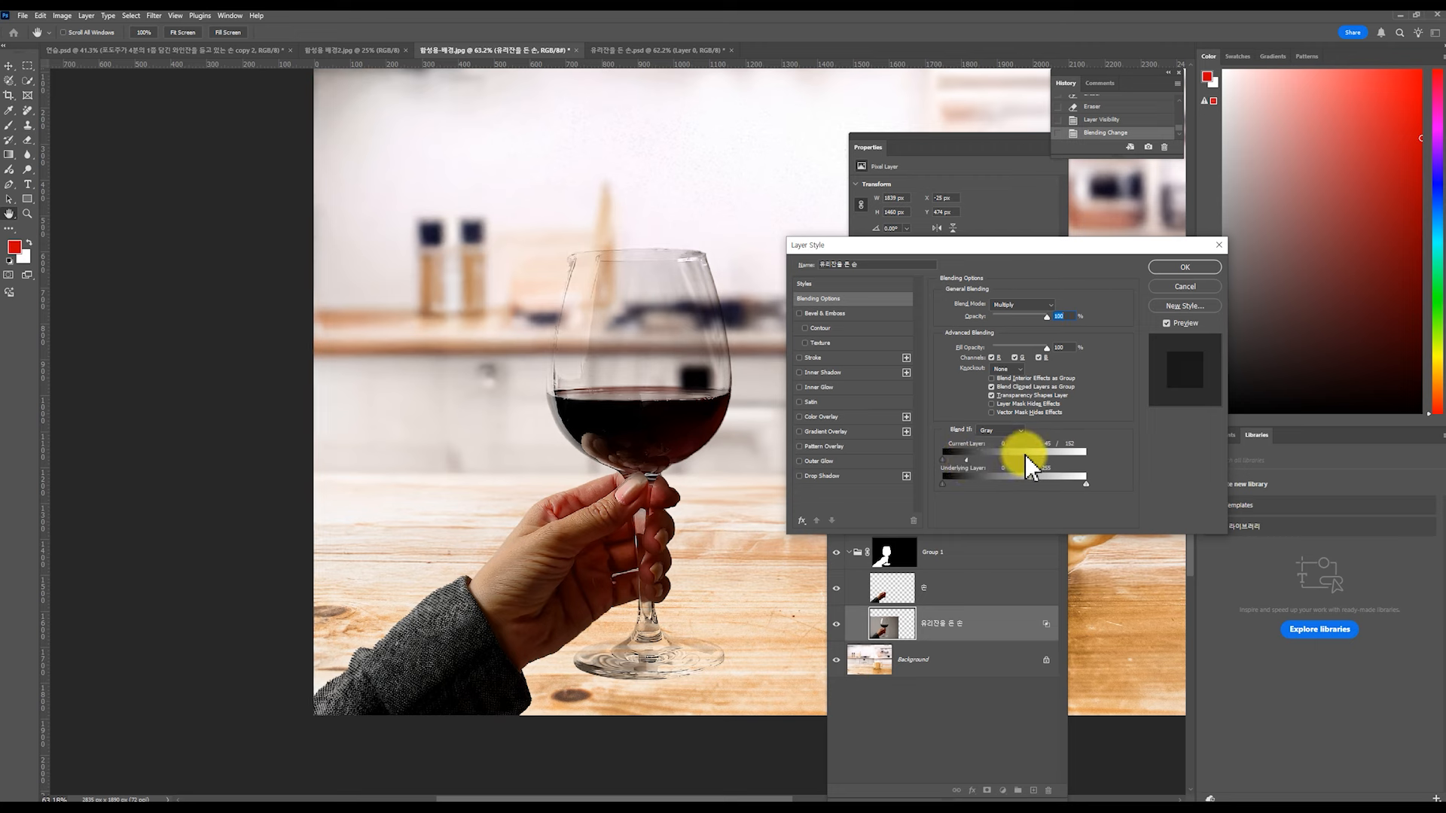
pyautogui.click(1178, 268)
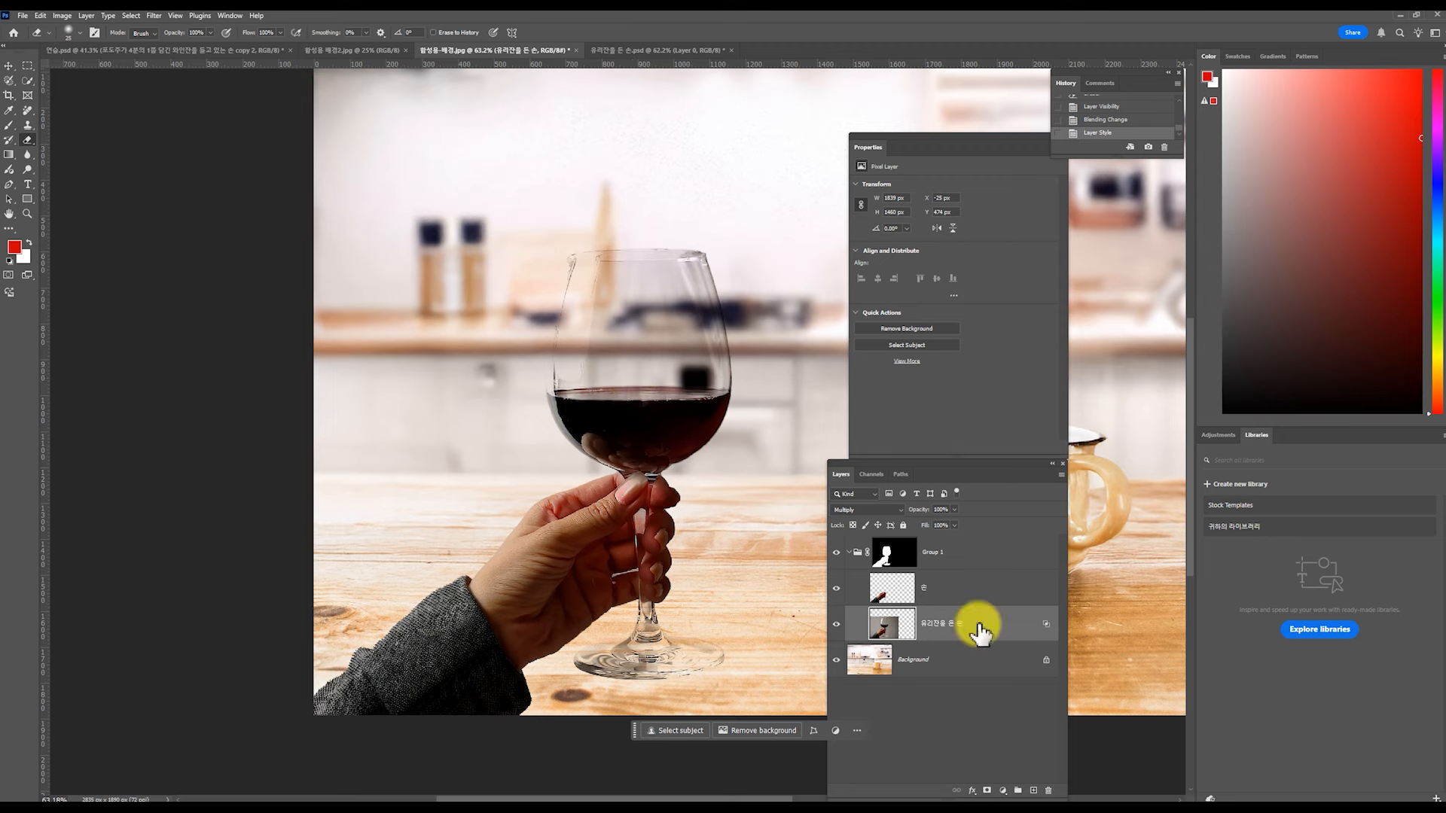
# - Duplicate the 유리잔을 든 손 layer and add a layer mask to the copy
pyautogui.hotkey('ctrl', 'j')
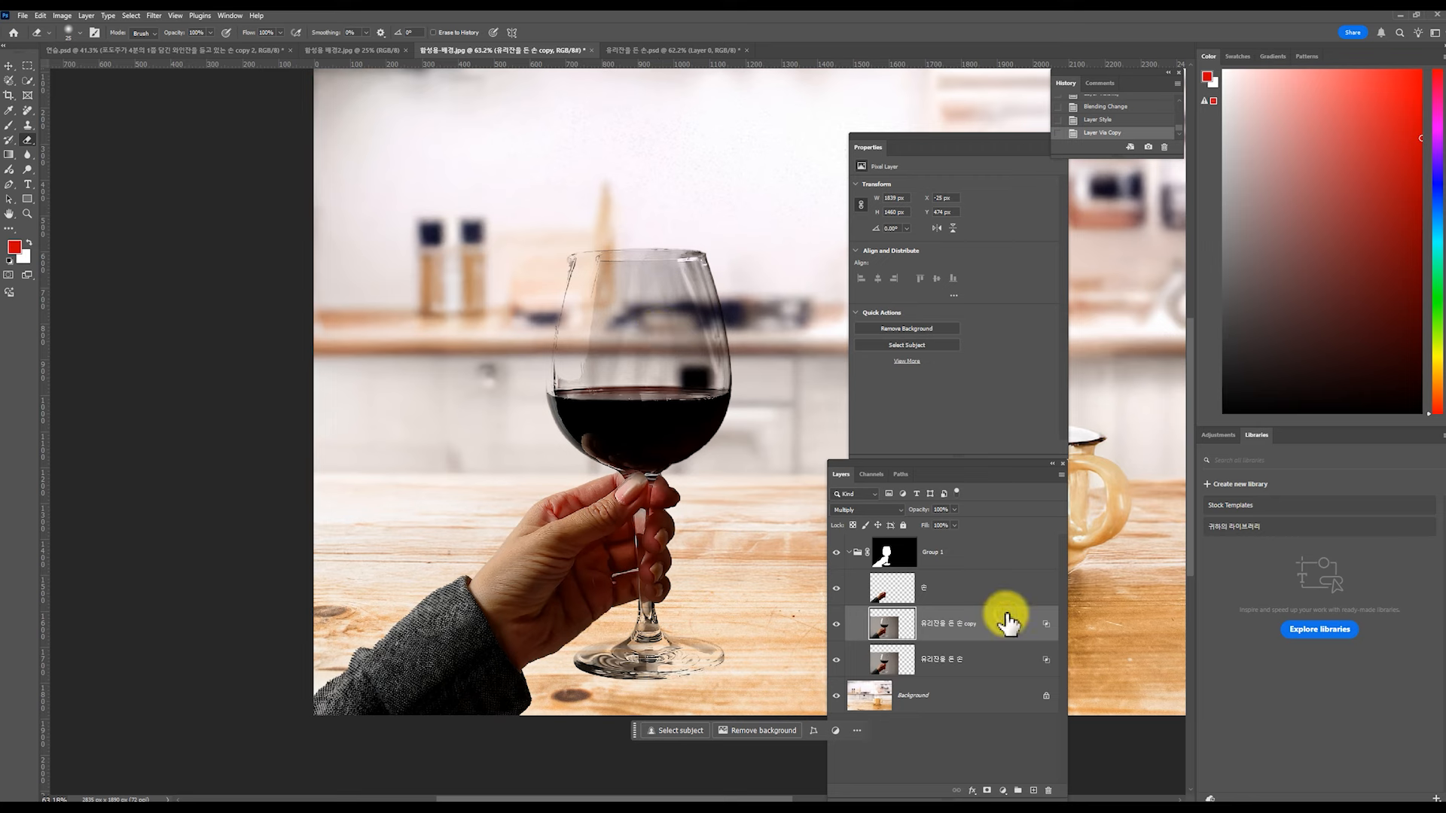
pyautogui.moveTo(1007, 622); pyautogui.dragTo(982, 788)
pyautogui.click(986, 790)
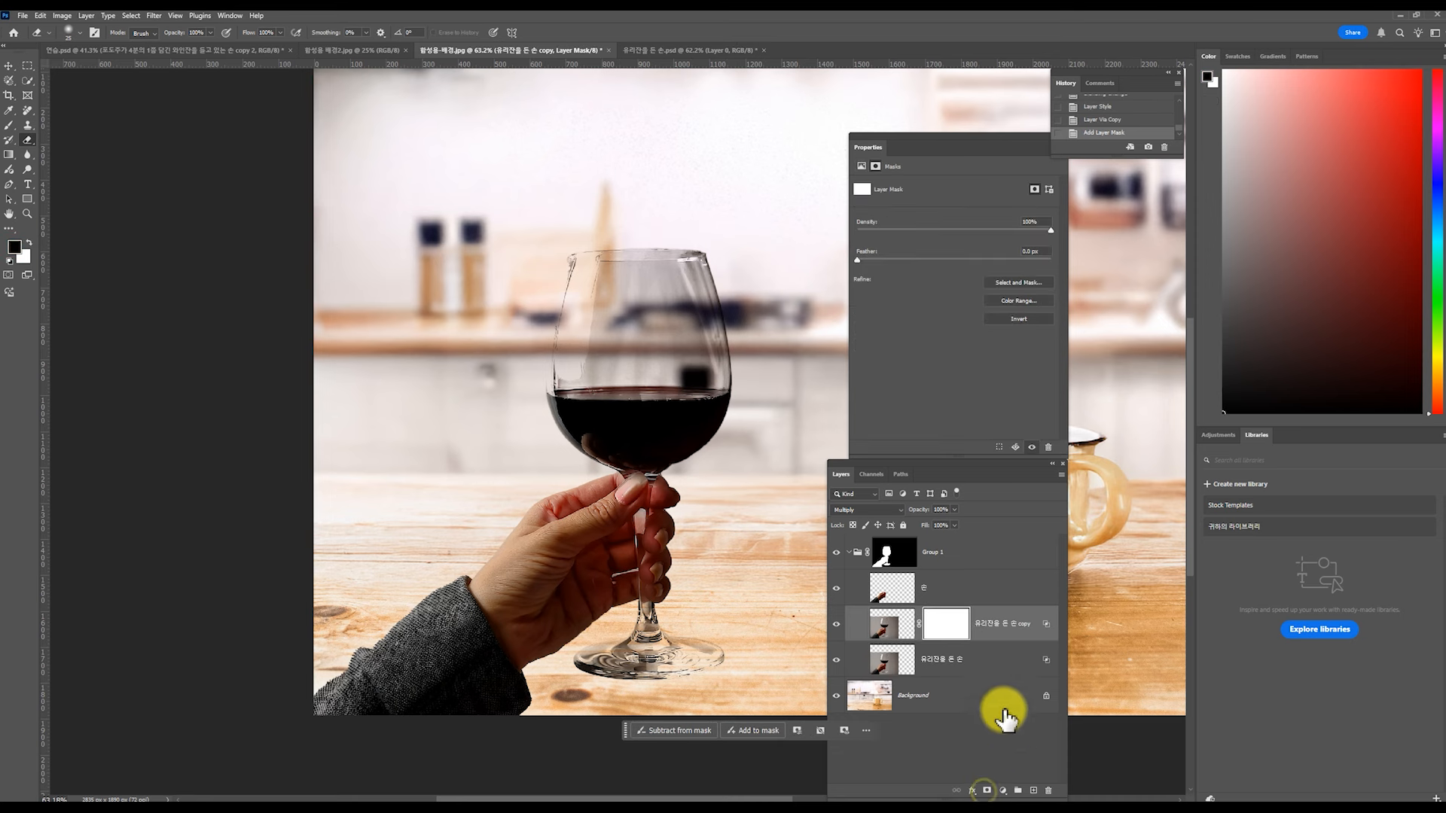
# - Invert the copy's layer mask to black and compare the image before and after the inversion
pyautogui.click(911, 636)
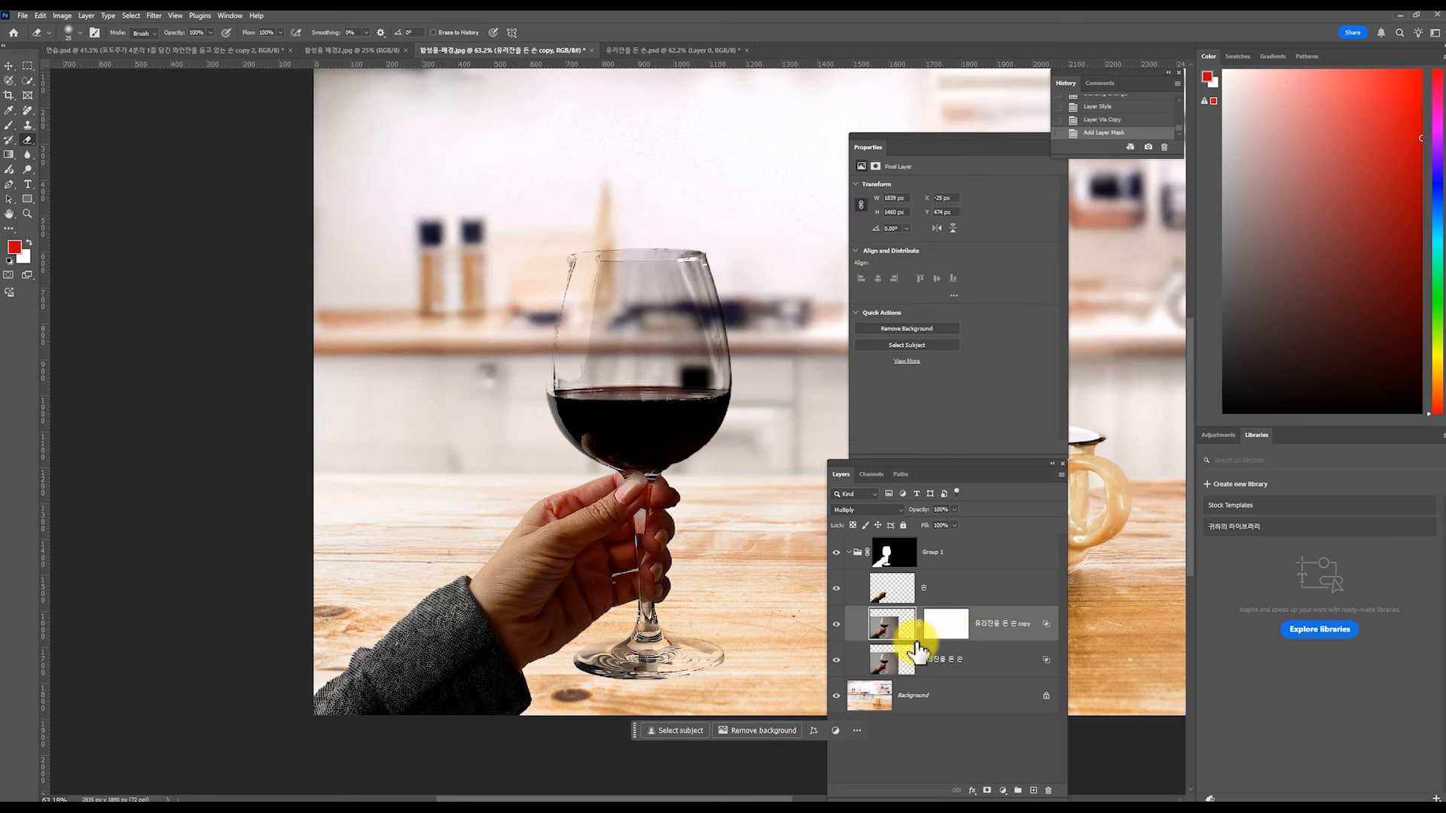
pyautogui.click(954, 637)
pyautogui.hotkey('ctrl', 'i')
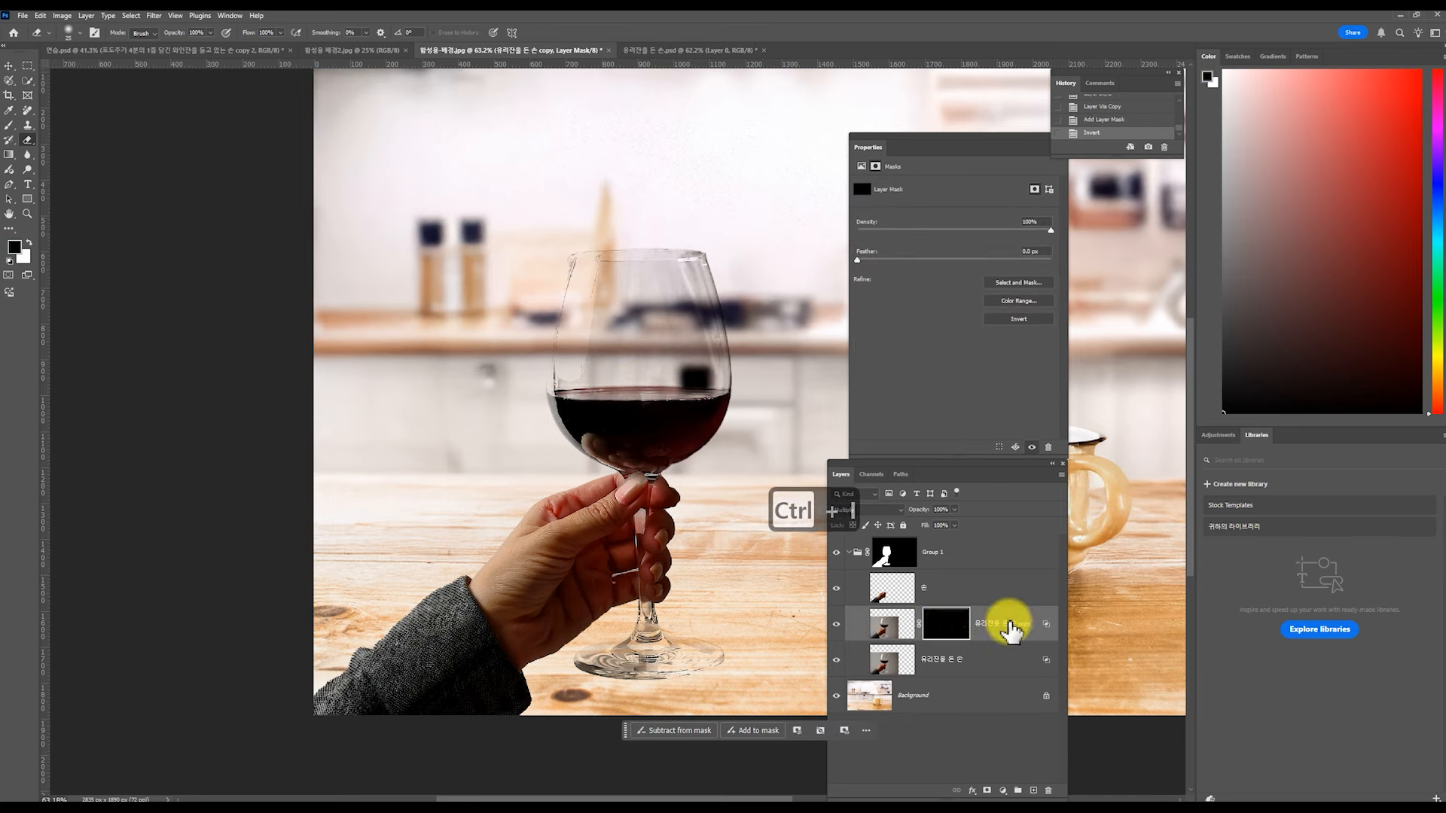
pyautogui.click(1122, 120)
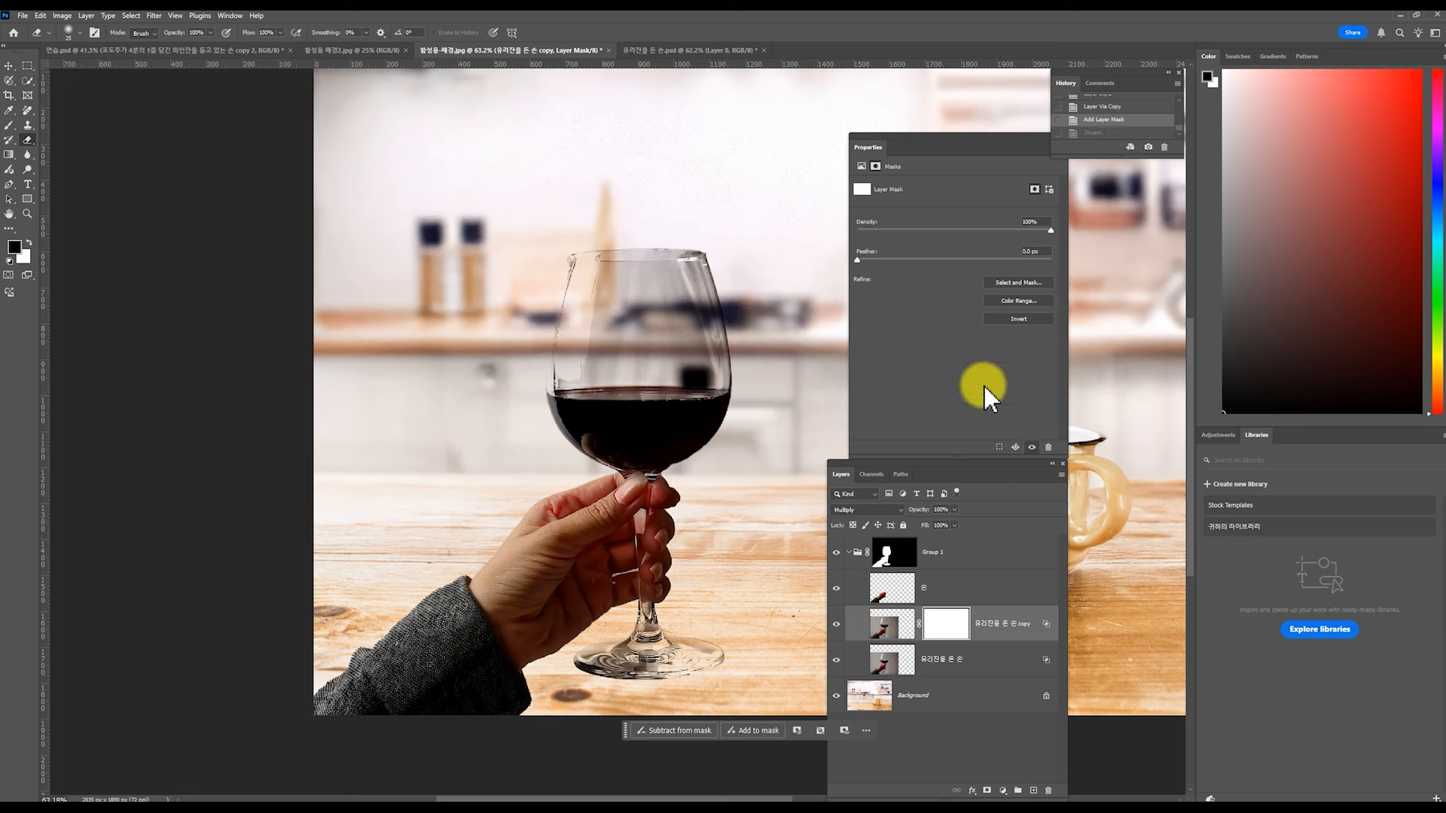
pyautogui.click(1107, 133)
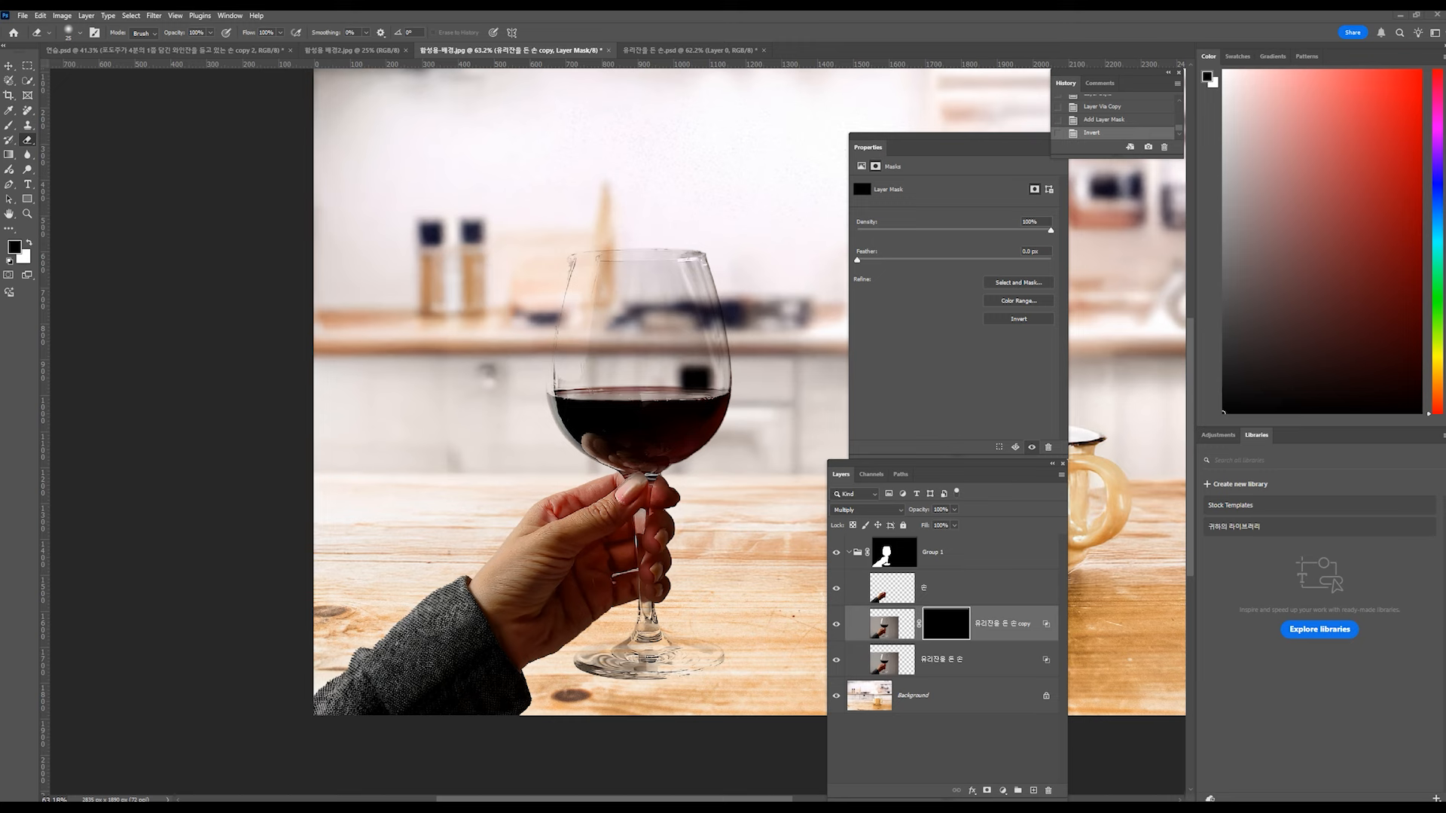
# - Paint white with a small Soft Round brush along the glass's outline on the 유리잔을 든 손 copy layer's mask
pyautogui.click(10, 123)
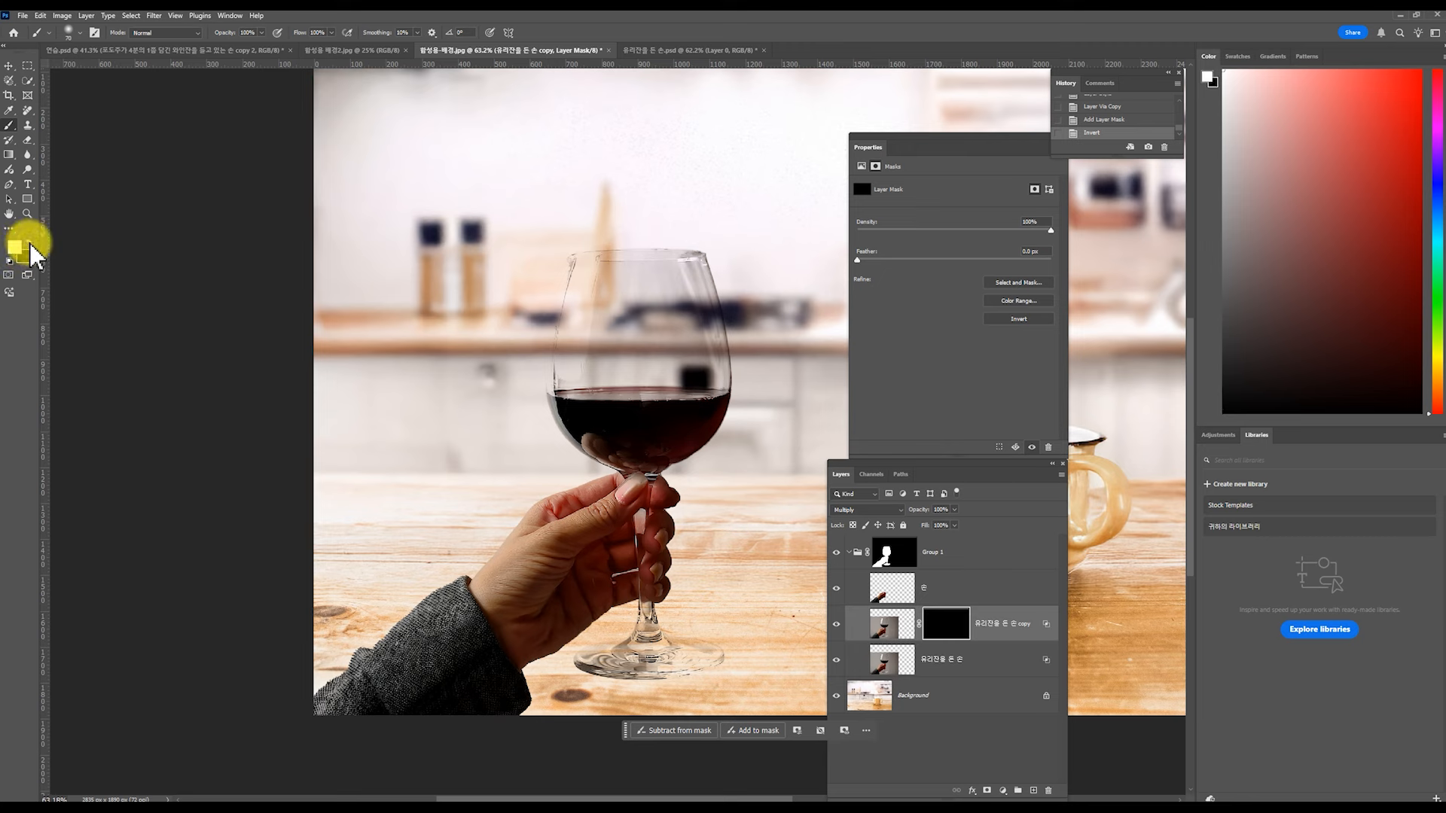
pyautogui.click(9, 260)
pyautogui.press('x')
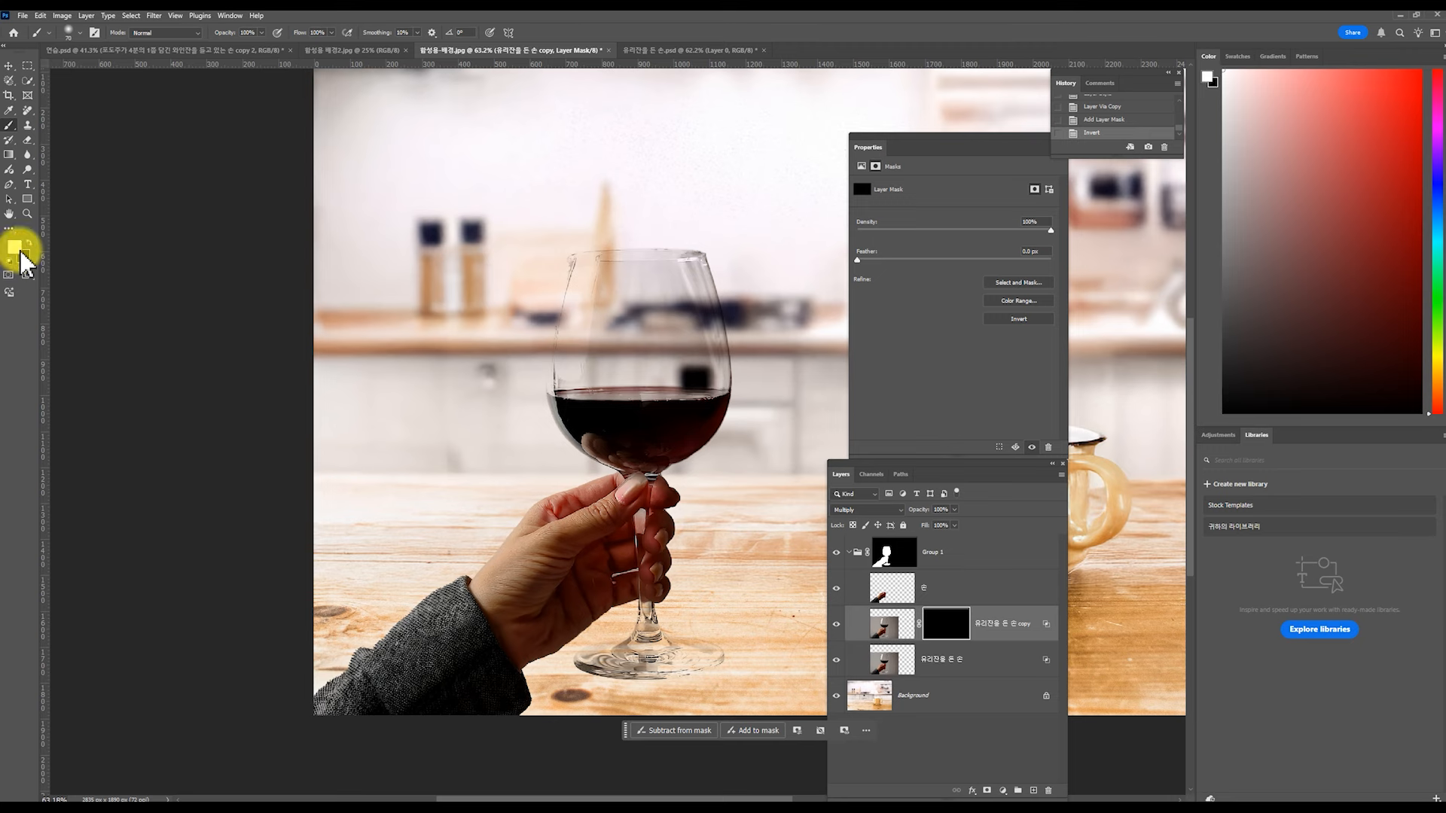
pyautogui.click(71, 32)
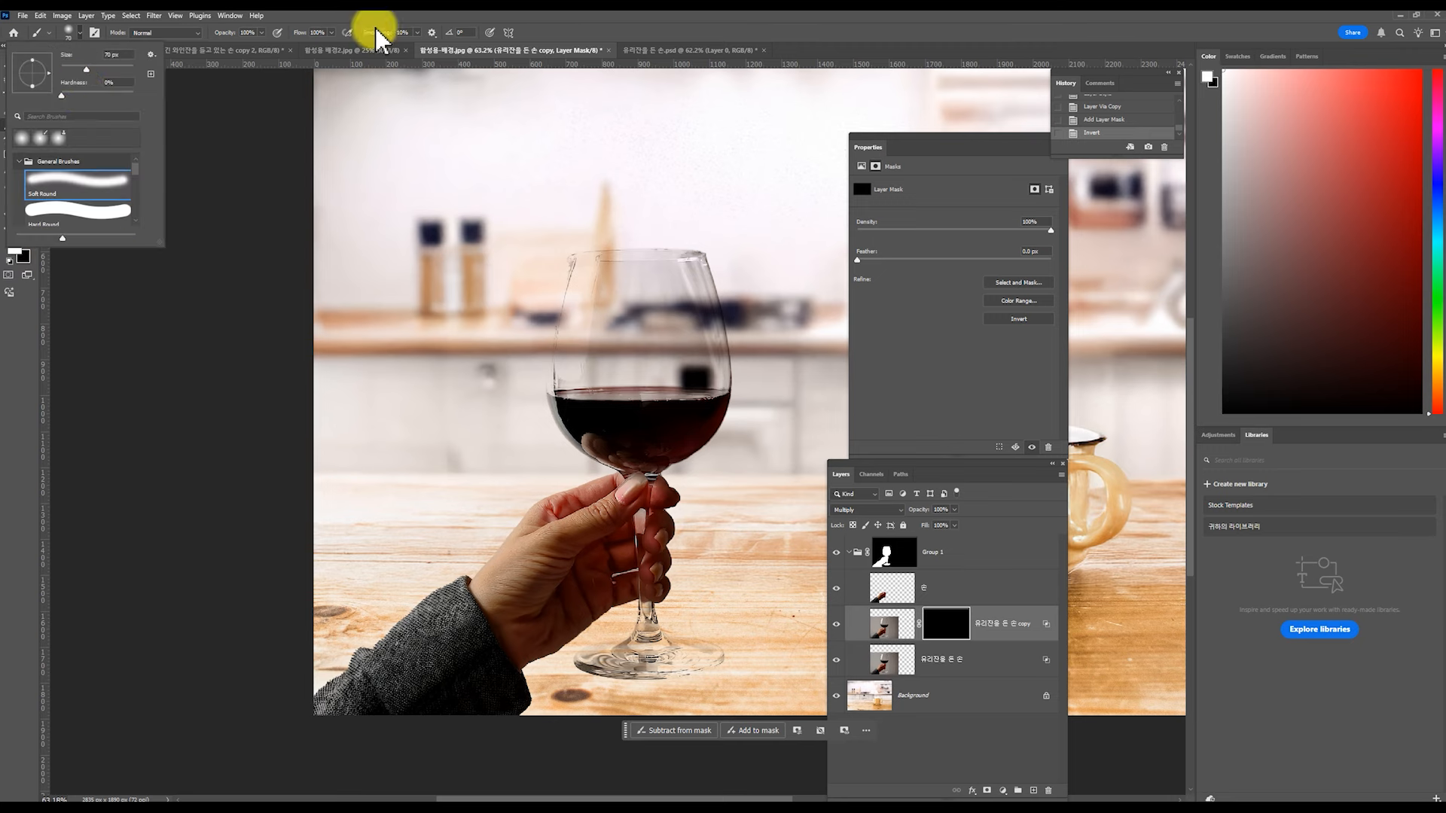
pyautogui.click(237, 98)
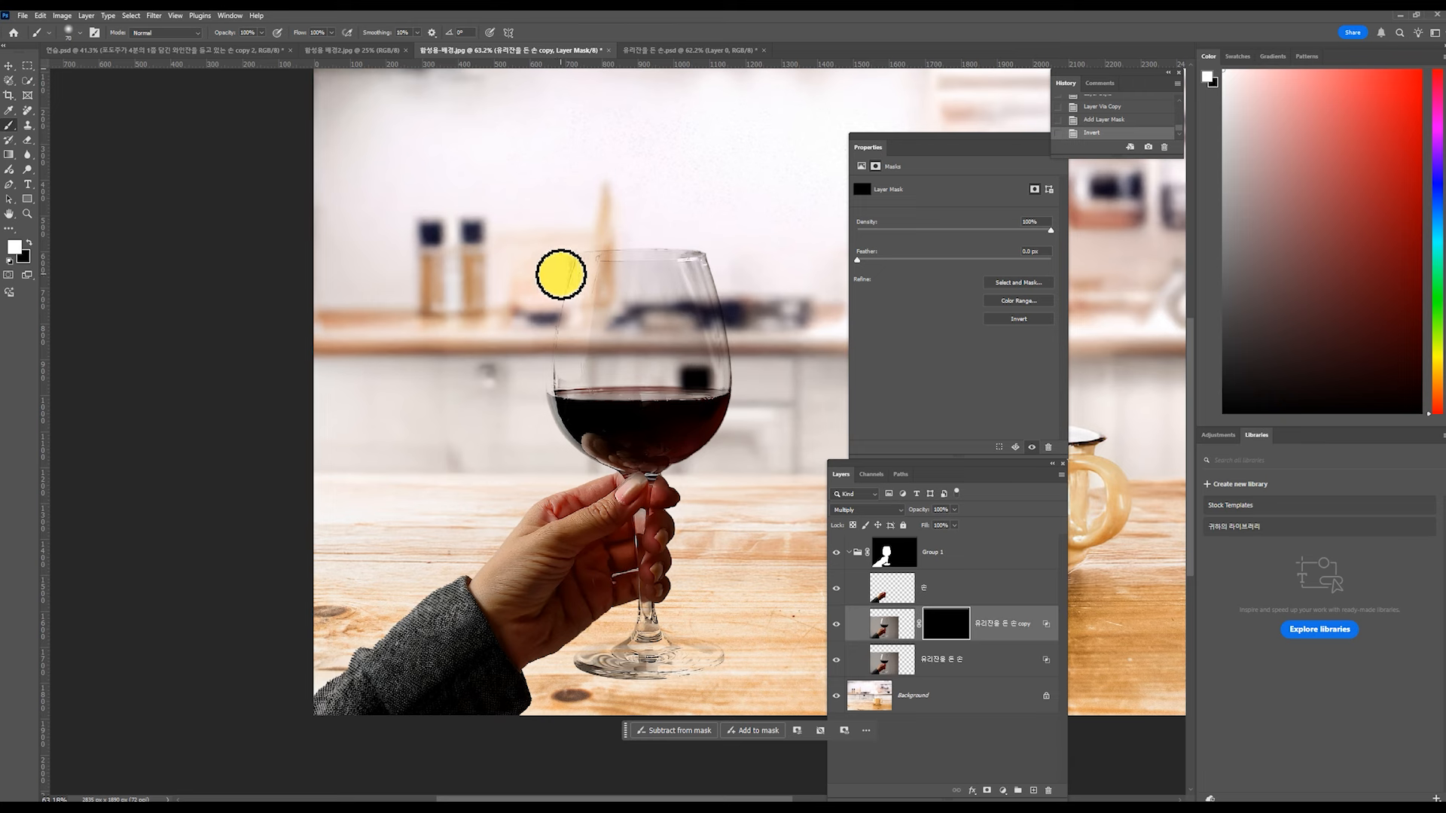
pyautogui.press('[')
pyautogui.press('[')
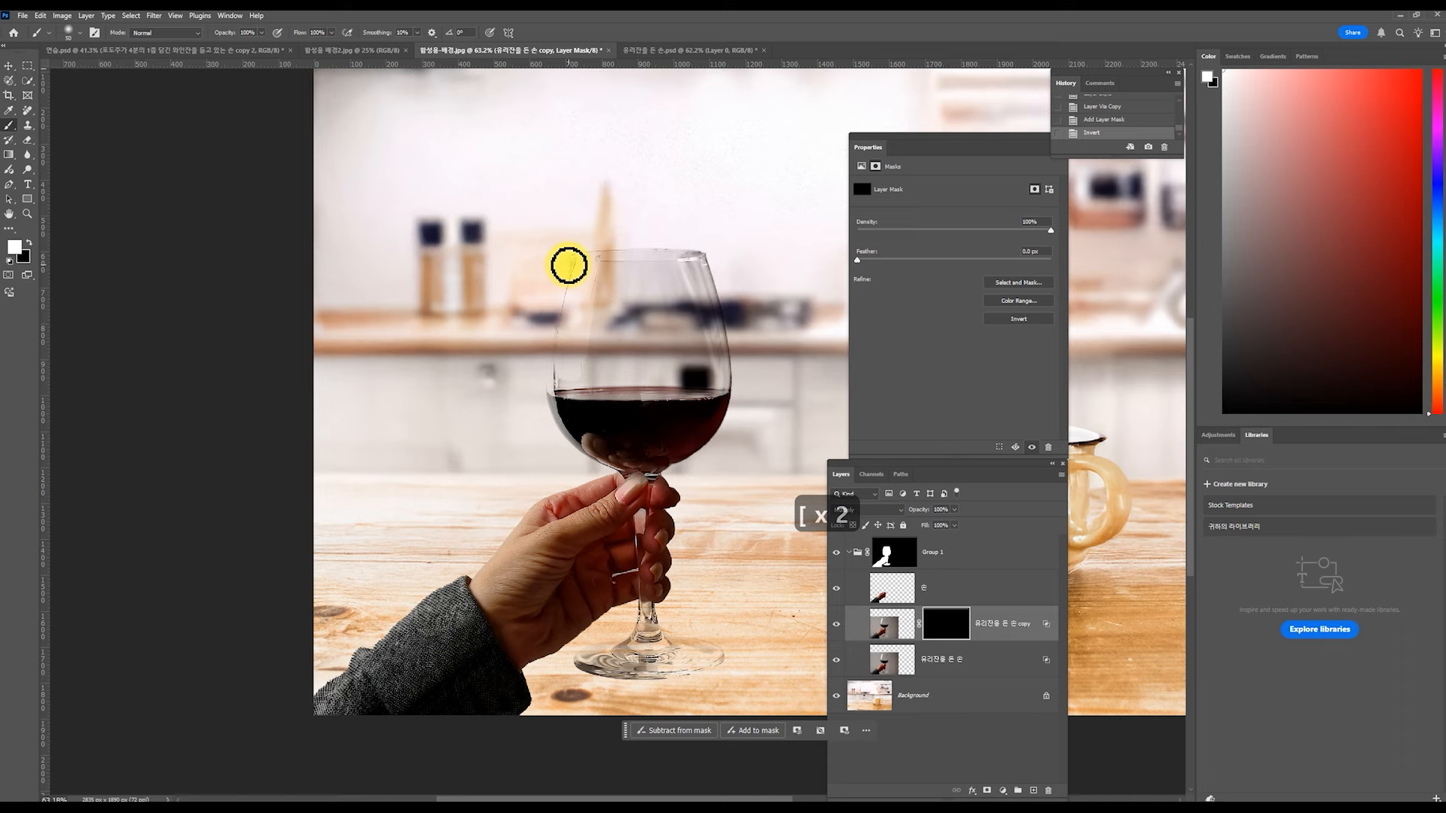
pyautogui.scroll(4, 662, 324)
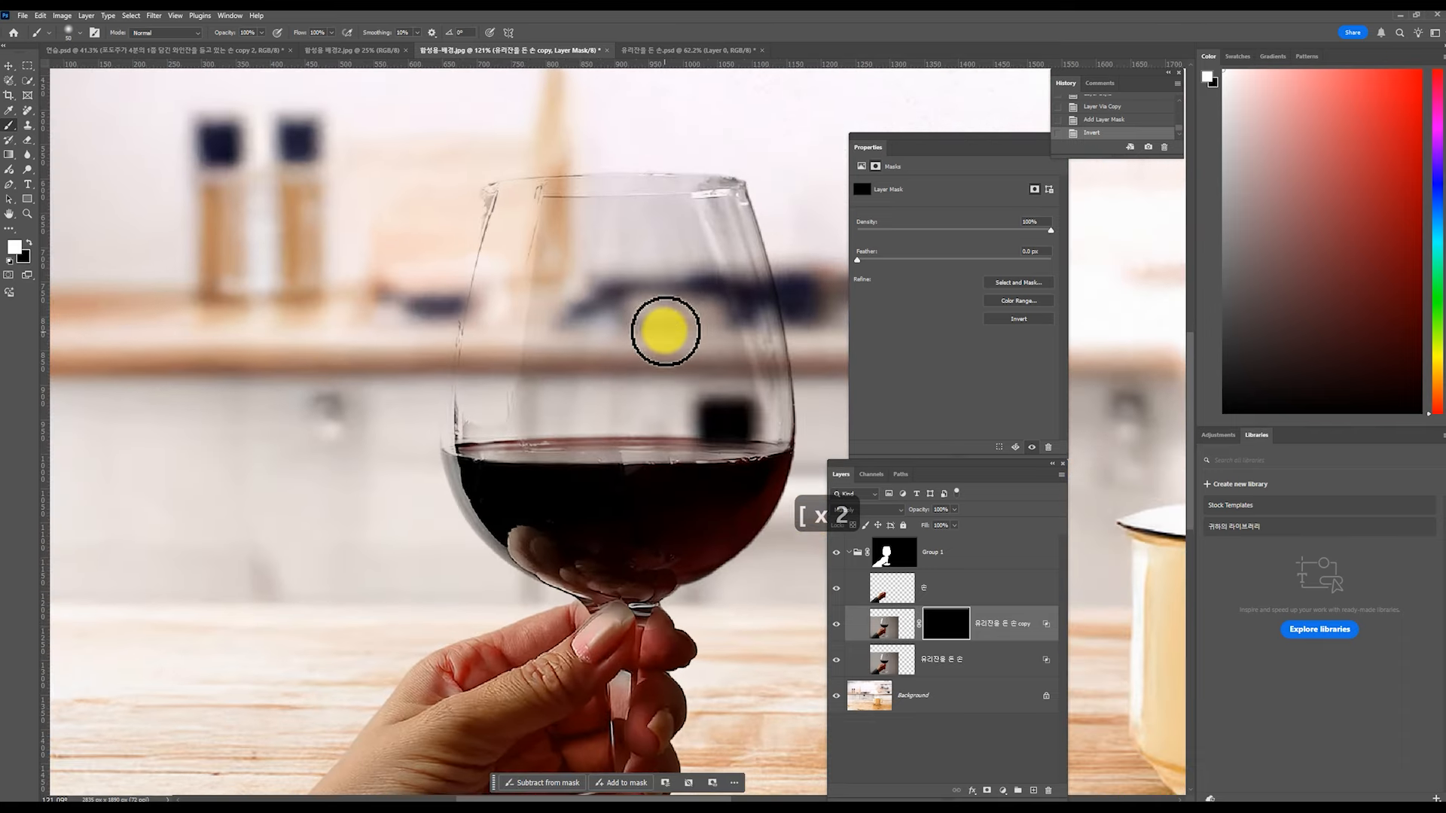
pyautogui.moveTo(692, 279); pyautogui.dragTo(615, 271)
pyautogui.moveTo(677, 203)
pyautogui.mouseDown()
pyautogui.moveTo(674, 186)
pyautogui.moveTo(725, 390)
pyautogui.moveTo(716, 478)
pyautogui.moveTo(691, 531)
pyautogui.mouseUp()
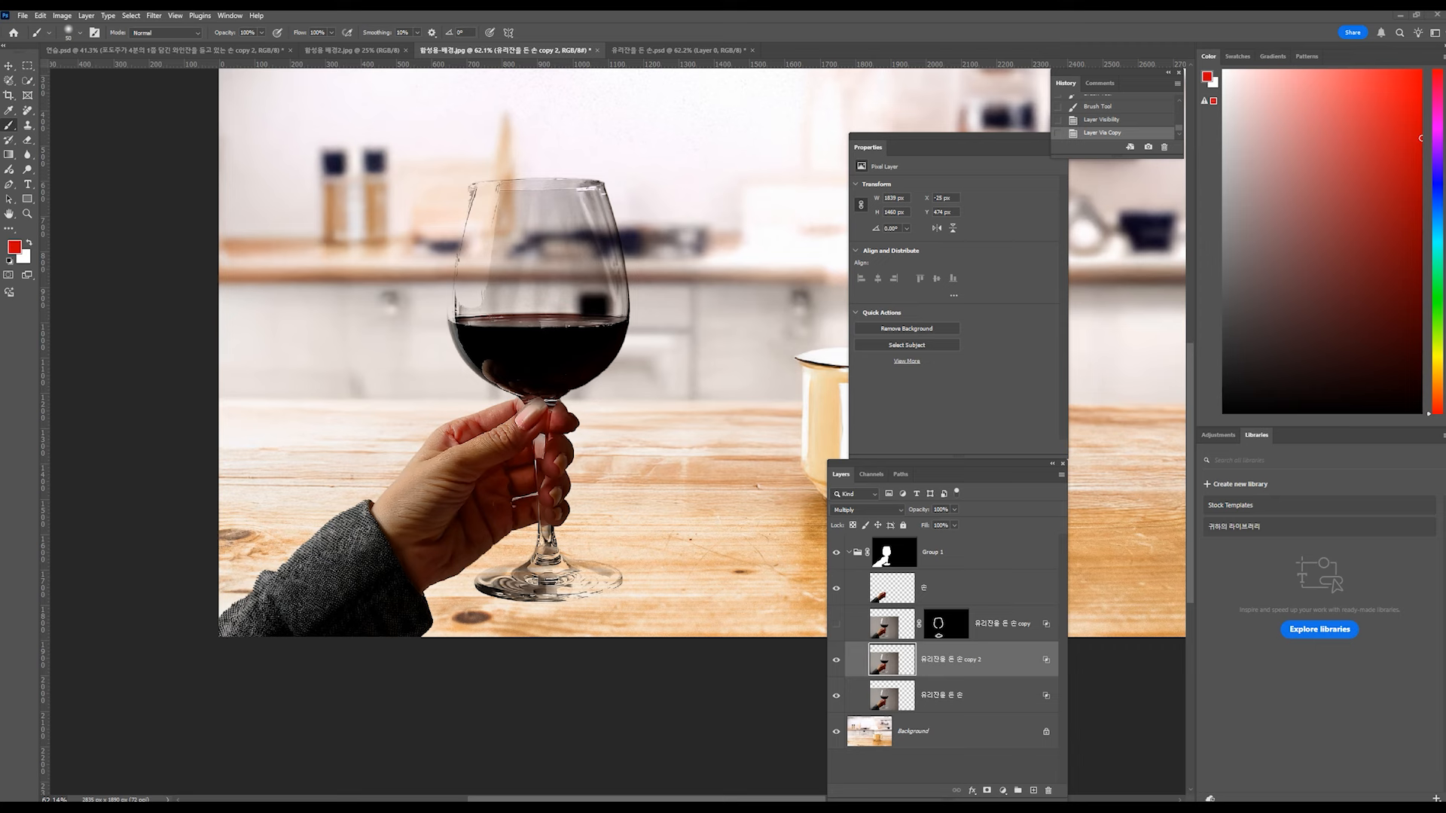
# - Show the masked 유리잔을 든 손 copy layer and hide the 유리잔을 든 손 copy 2 layer
pyautogui.click(835, 624)
pyautogui.click(836, 659)
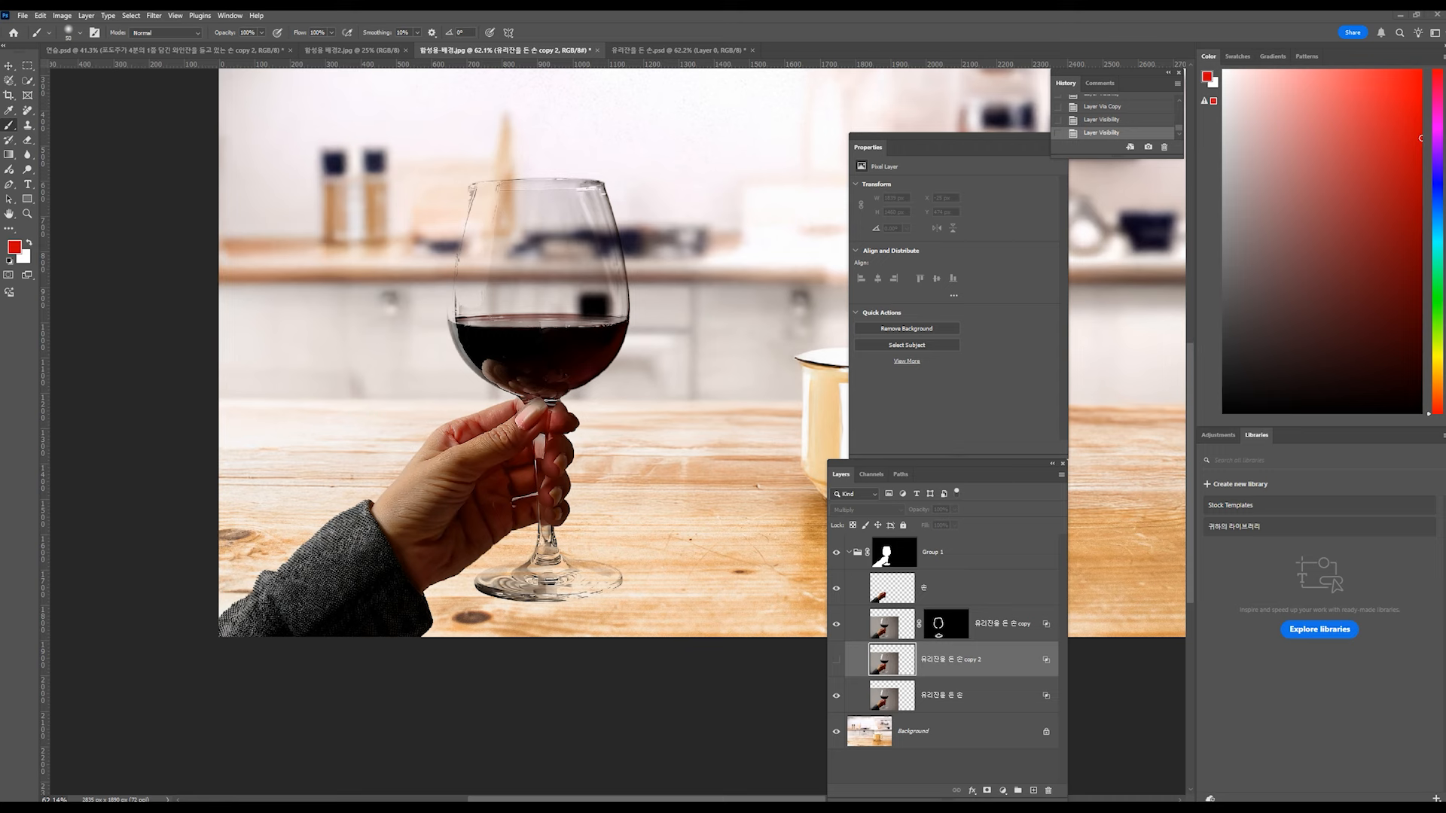
# - Delete the 유리잔을 든 손 copy 2 layer and compare the glass with the masked copy layer hidden and shown
pyautogui.click(902, 556)
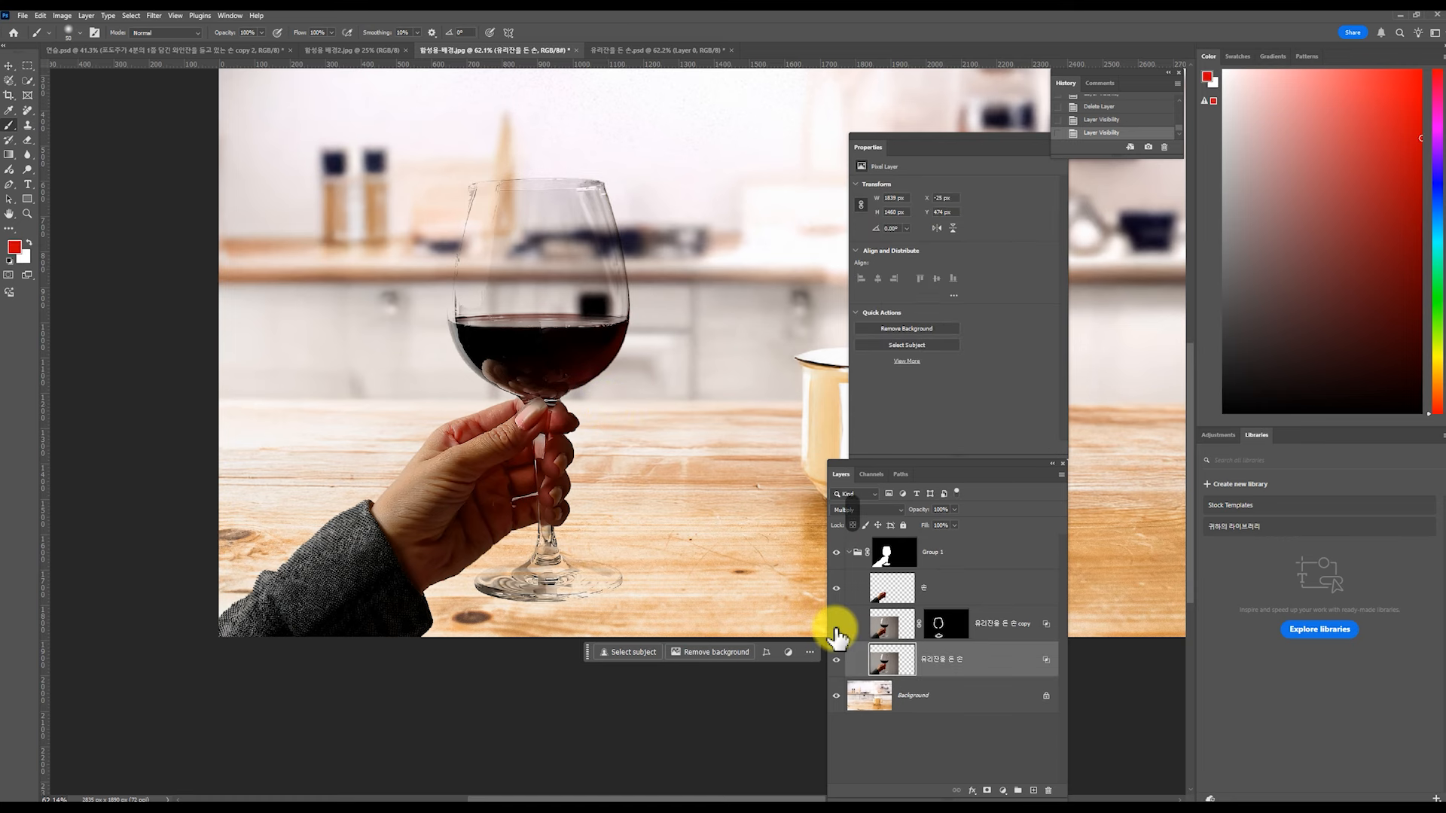
pyautogui.click(836, 625)
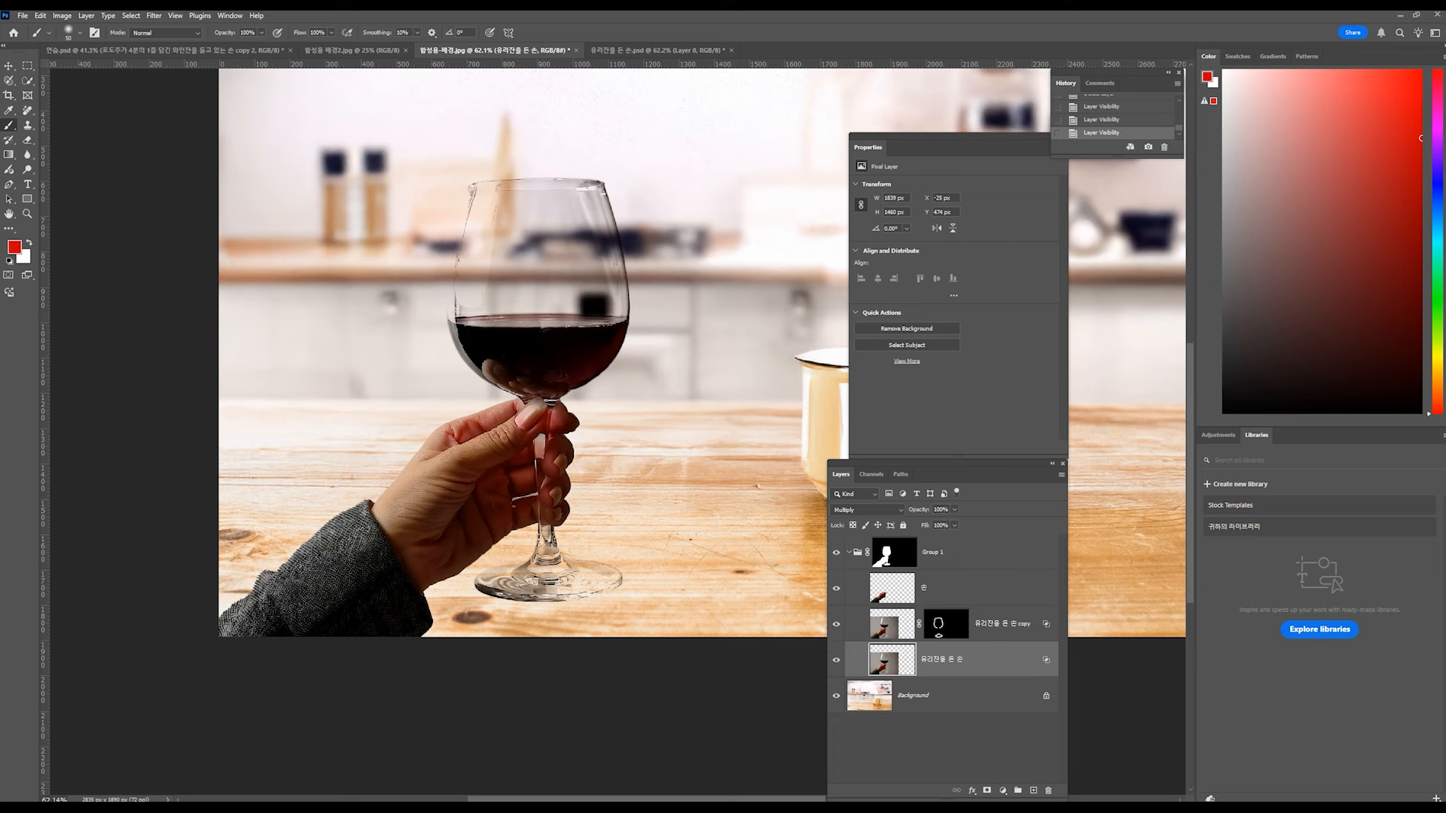
# - Duplicate the 유리잔을 든 손 layer as 밝은색 and place it directly above the masked 유리잔을 든 손 copy layer
pyautogui.click(985, 670)
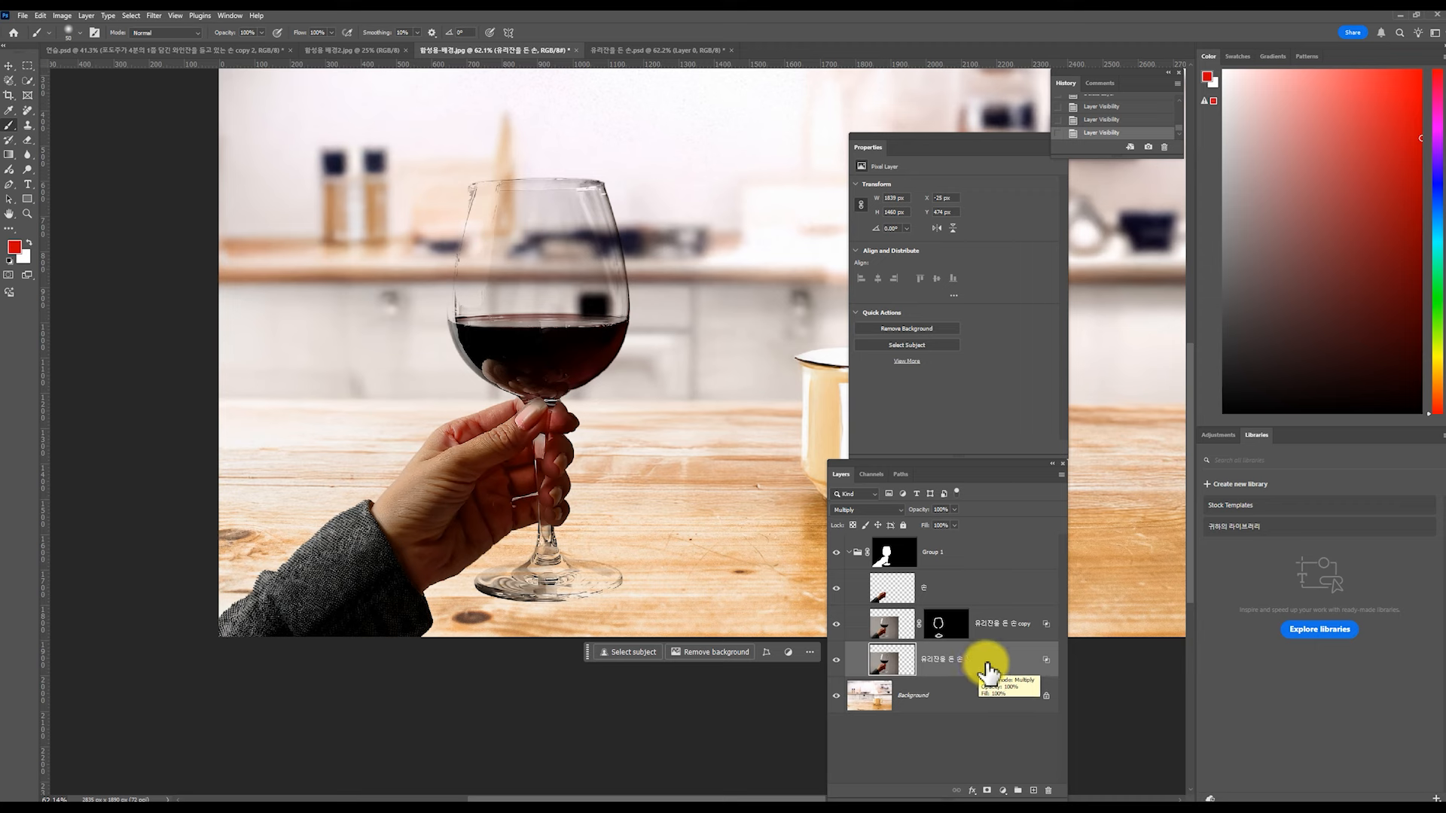
pyautogui.hotkey('ctrl', 'j')
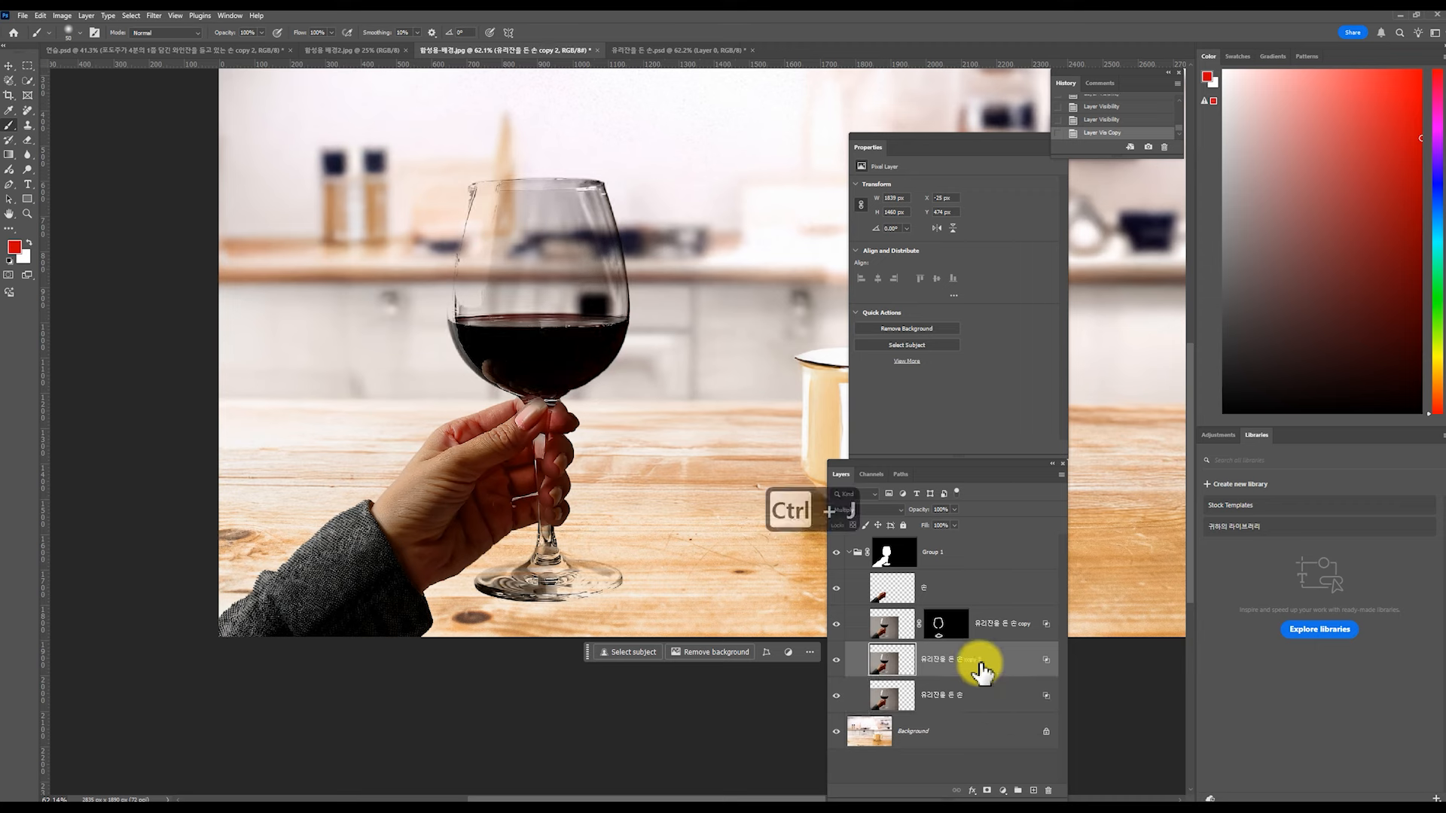
pyautogui.doubleClick(971, 659)
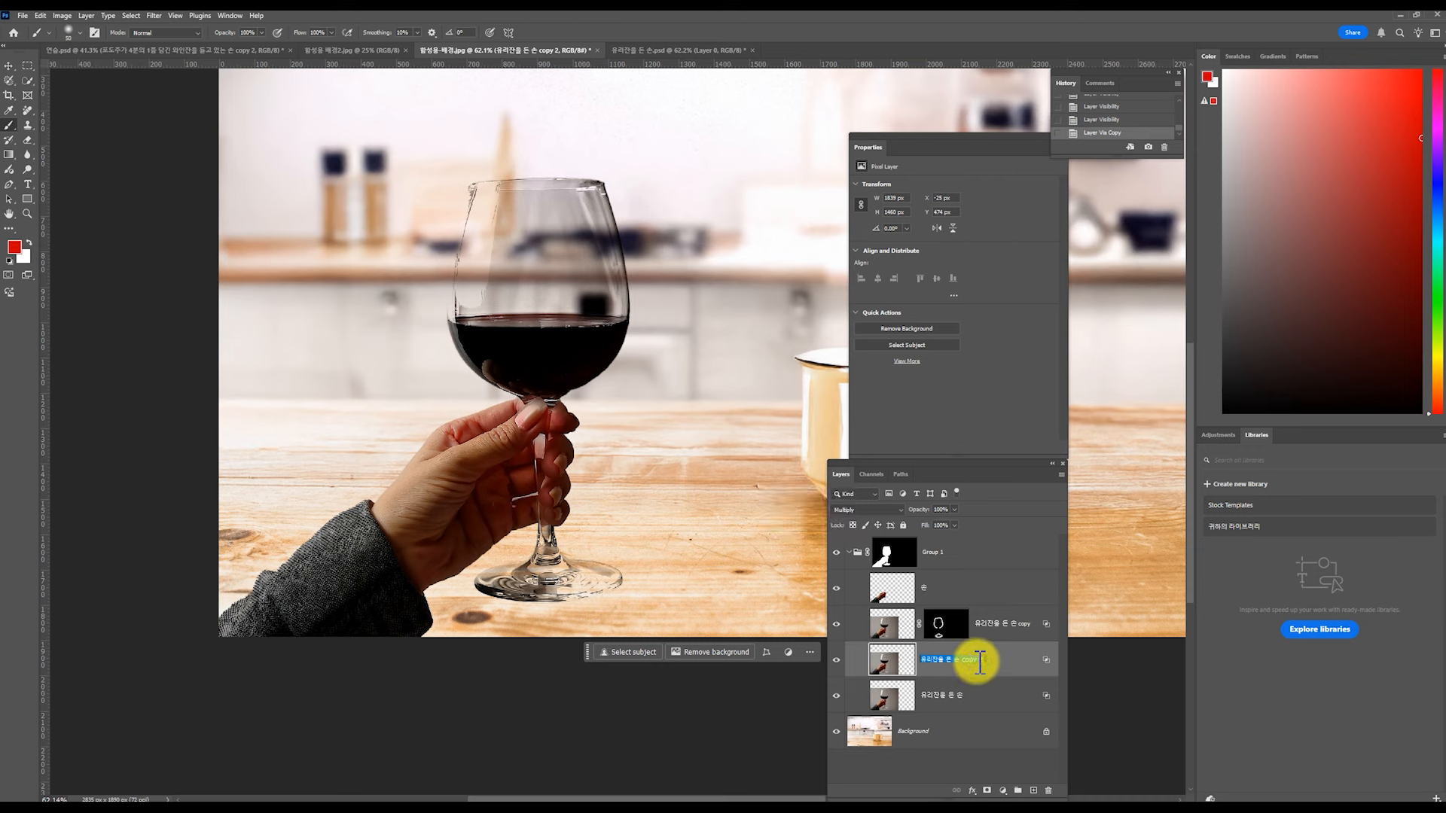
pyautogui.write('밝은색')
pyautogui.press('Return')
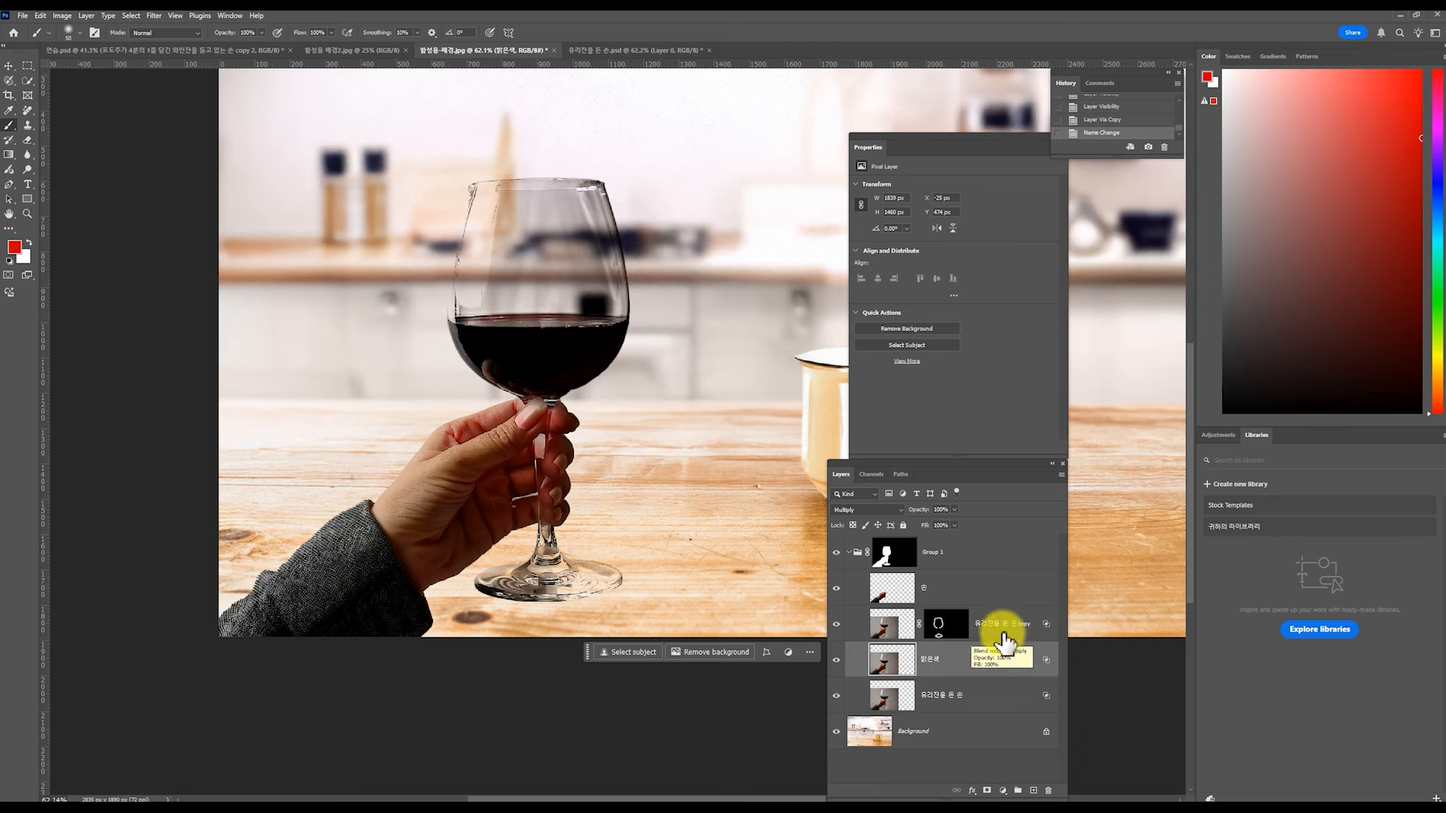
pyautogui.moveTo(980, 661); pyautogui.dragTo(977, 606)
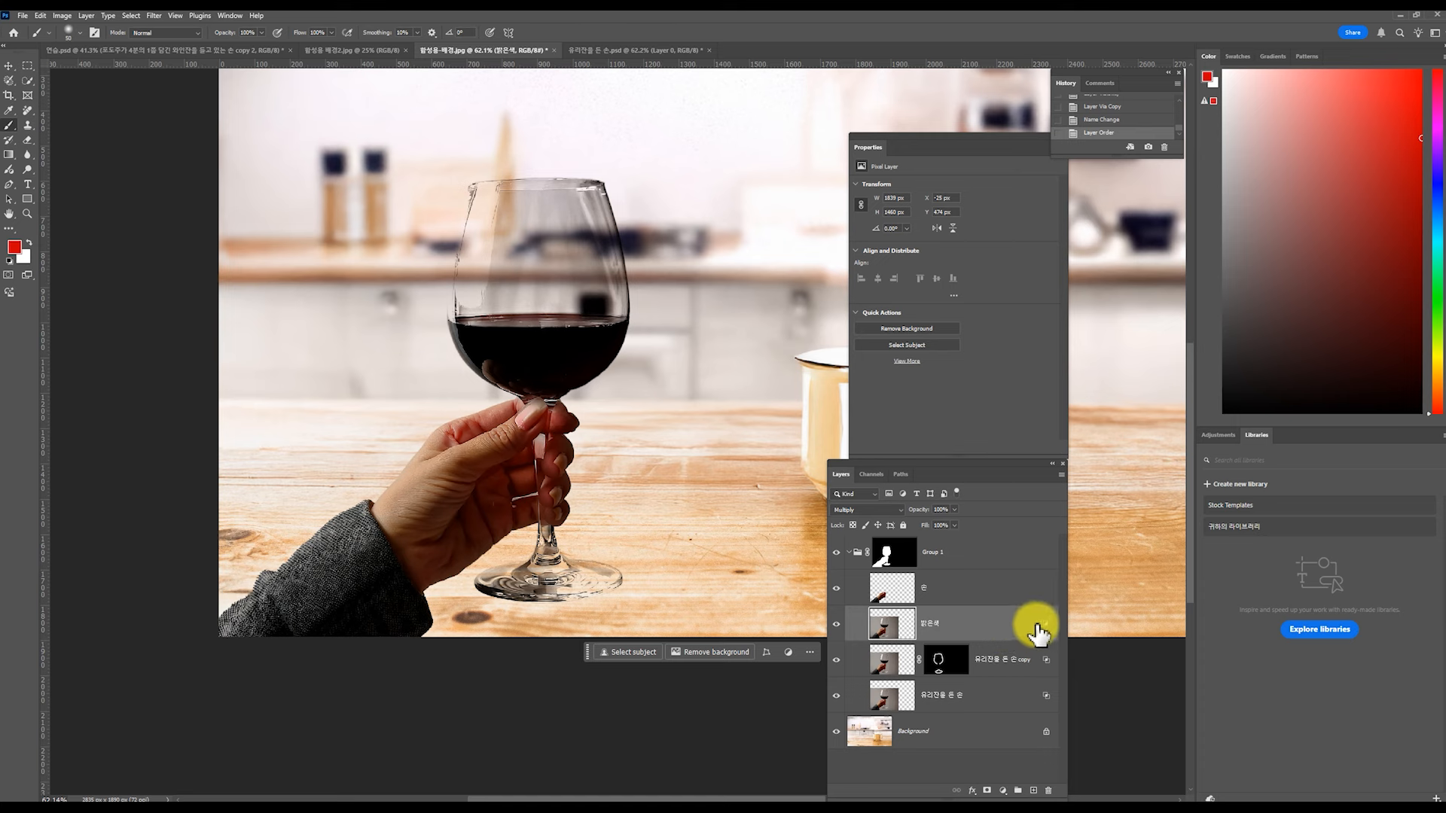
# - Clear the 밝은색 layer's style and set its blend mode to Screen
pyautogui.rightClick(991, 630)
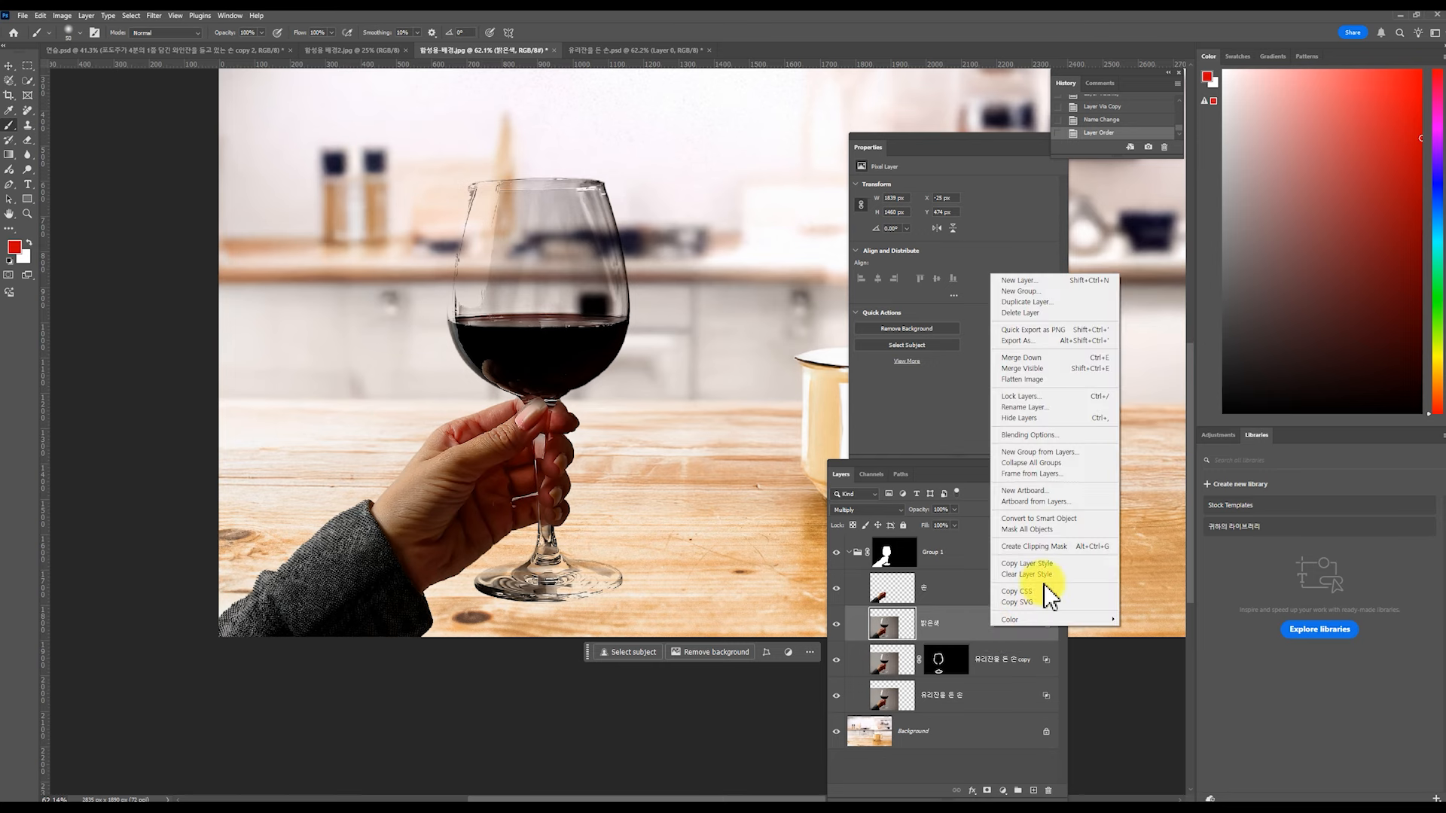
pyautogui.click(1065, 576)
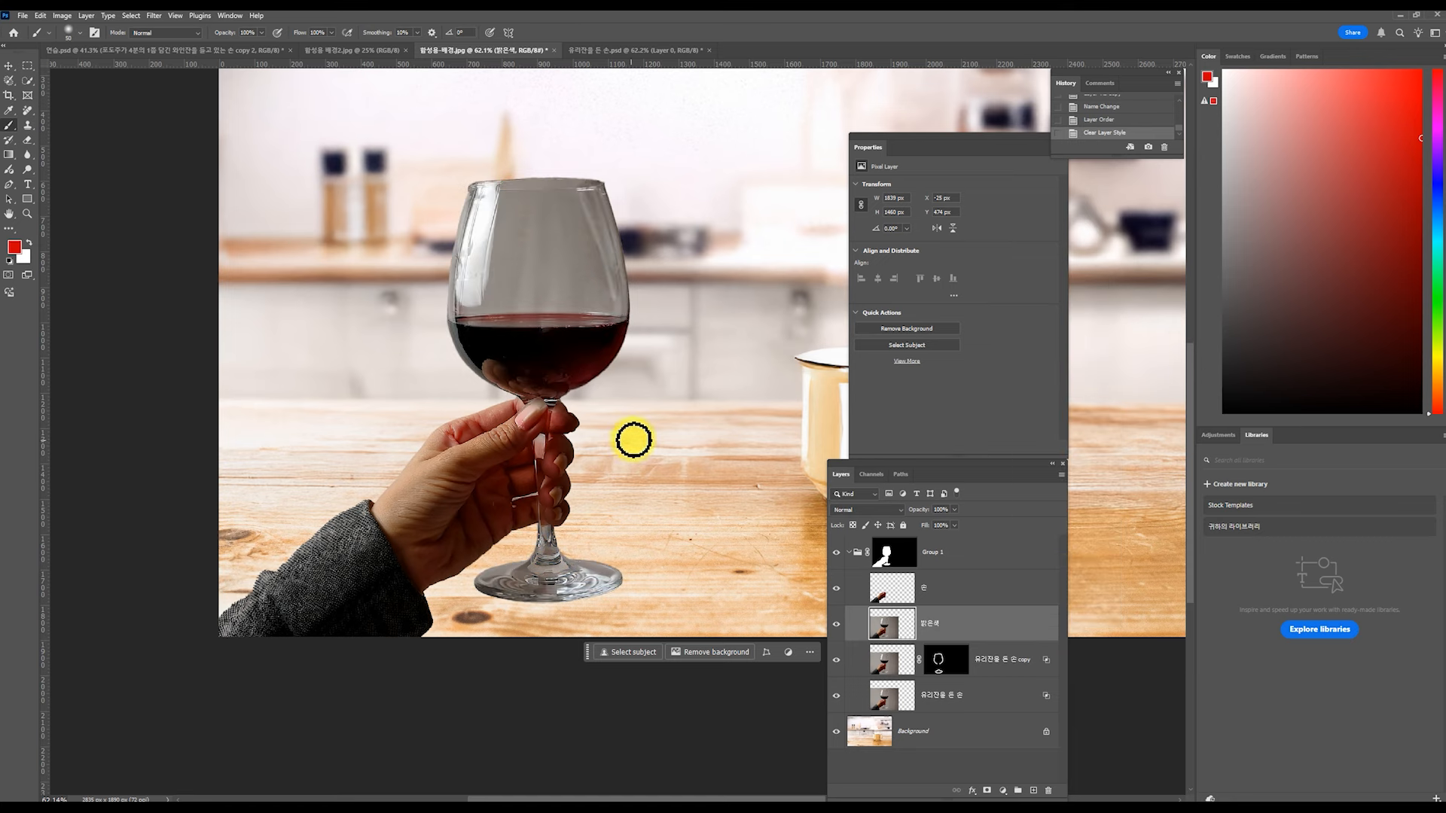
pyautogui.click(860, 511)
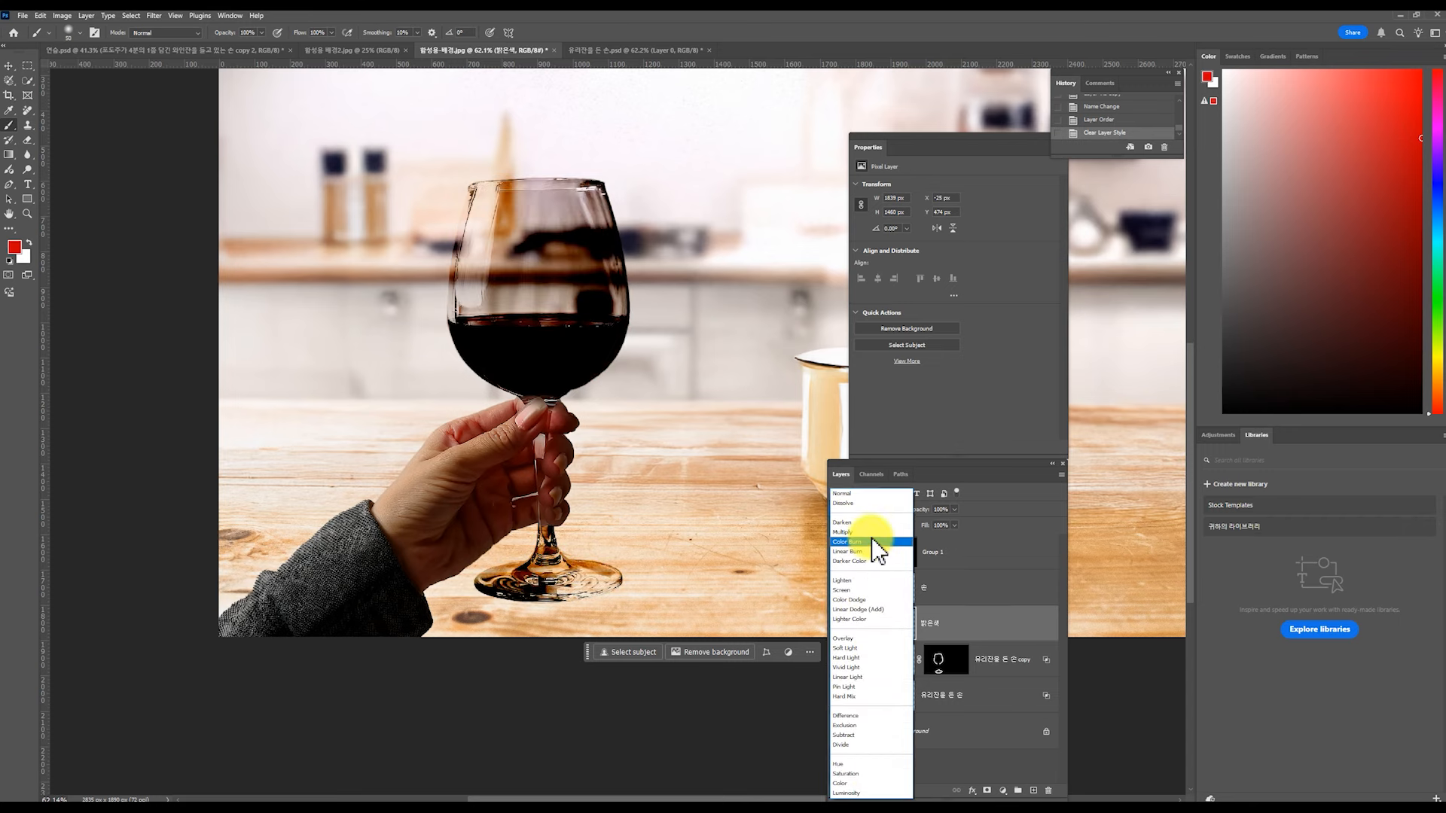
pyautogui.click(877, 591)
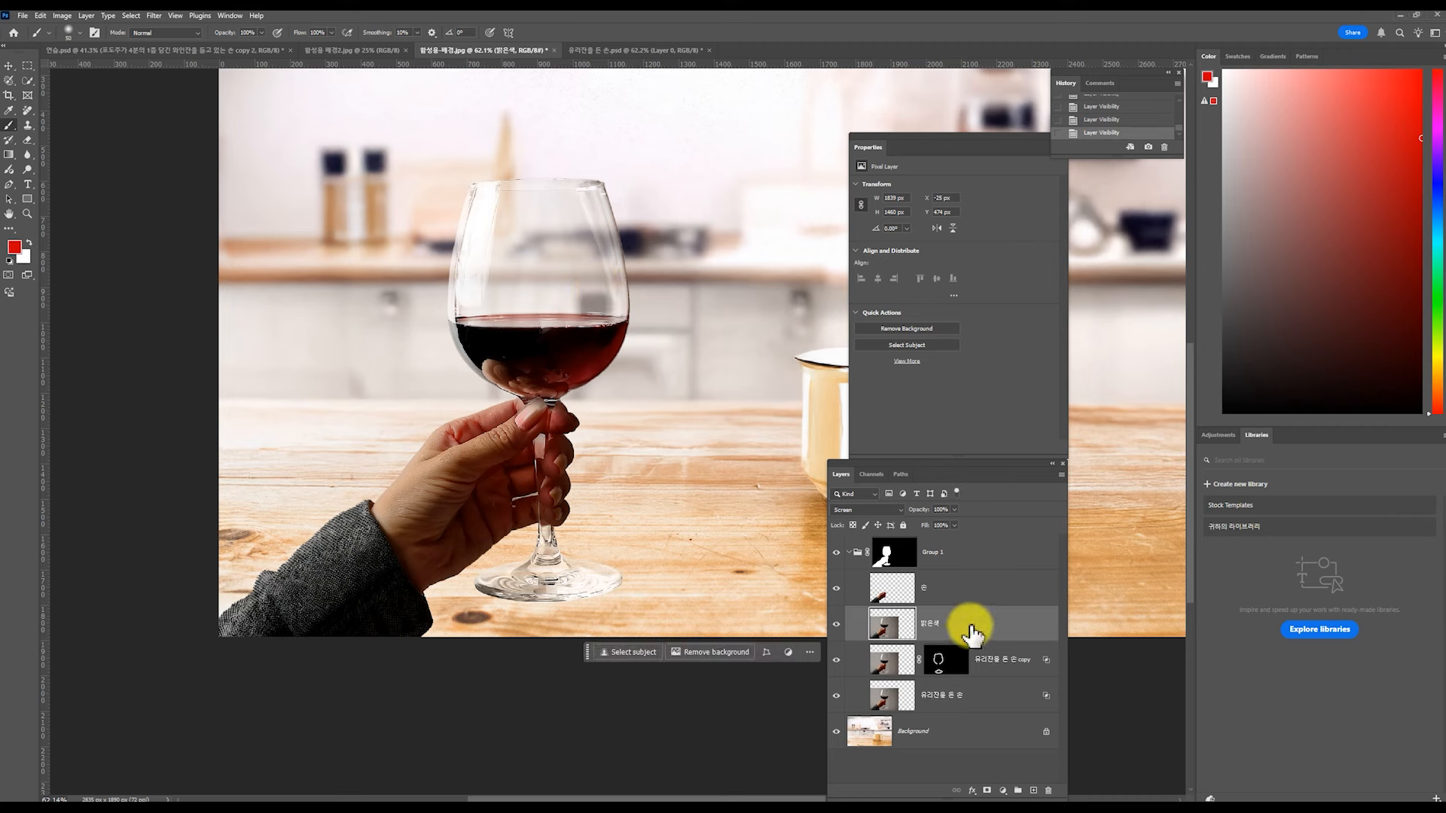
# - Split the Current Layer black Blend If slider of 밝은색 to 30 / 139 and compare the glass with and without the layer
pyautogui.doubleClick(1043, 626)
pyautogui.moveTo(870, 249); pyautogui.dragTo(767, 291)
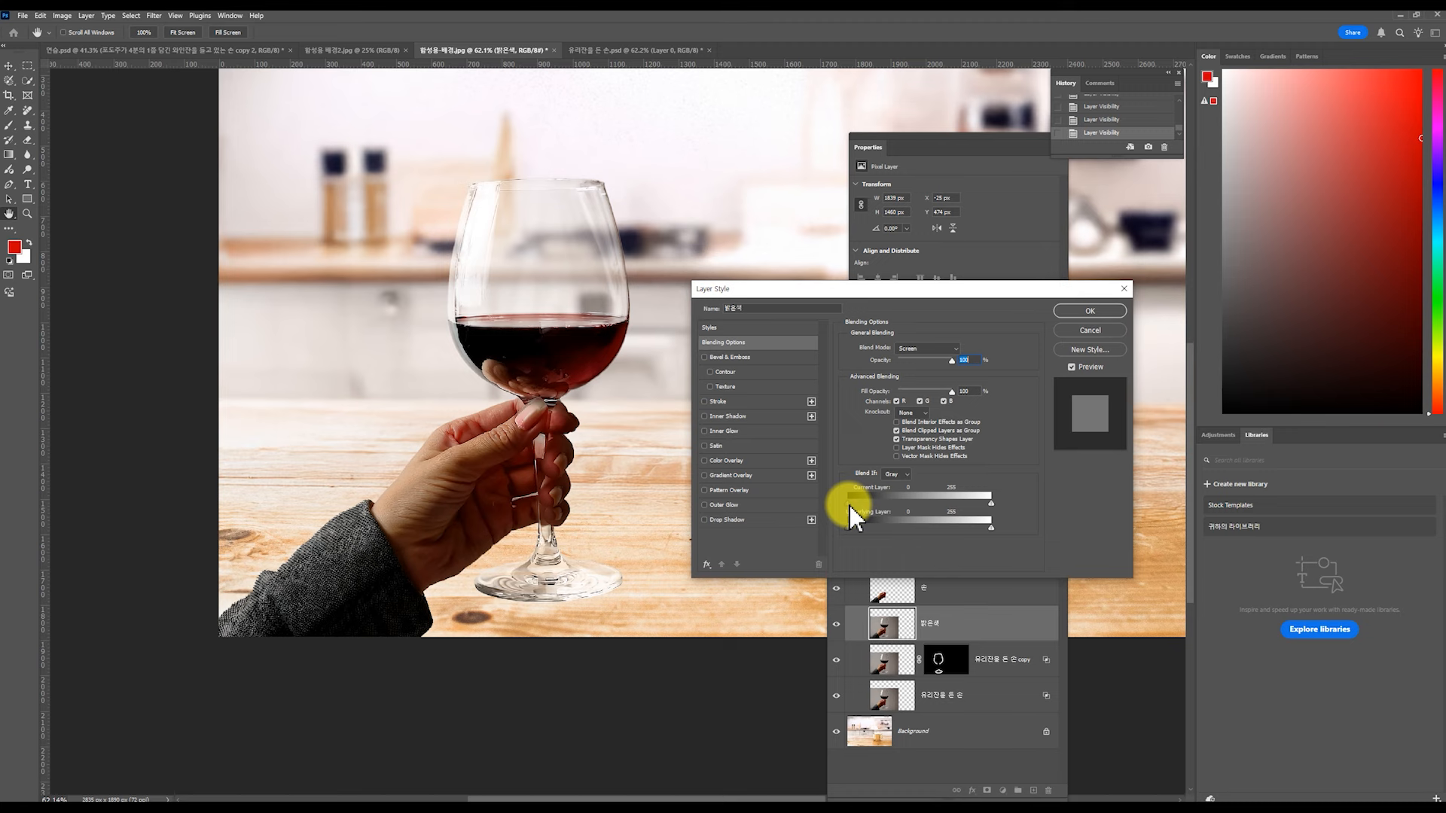
pyautogui.moveTo(850, 506); pyautogui.dragTo(903, 500)
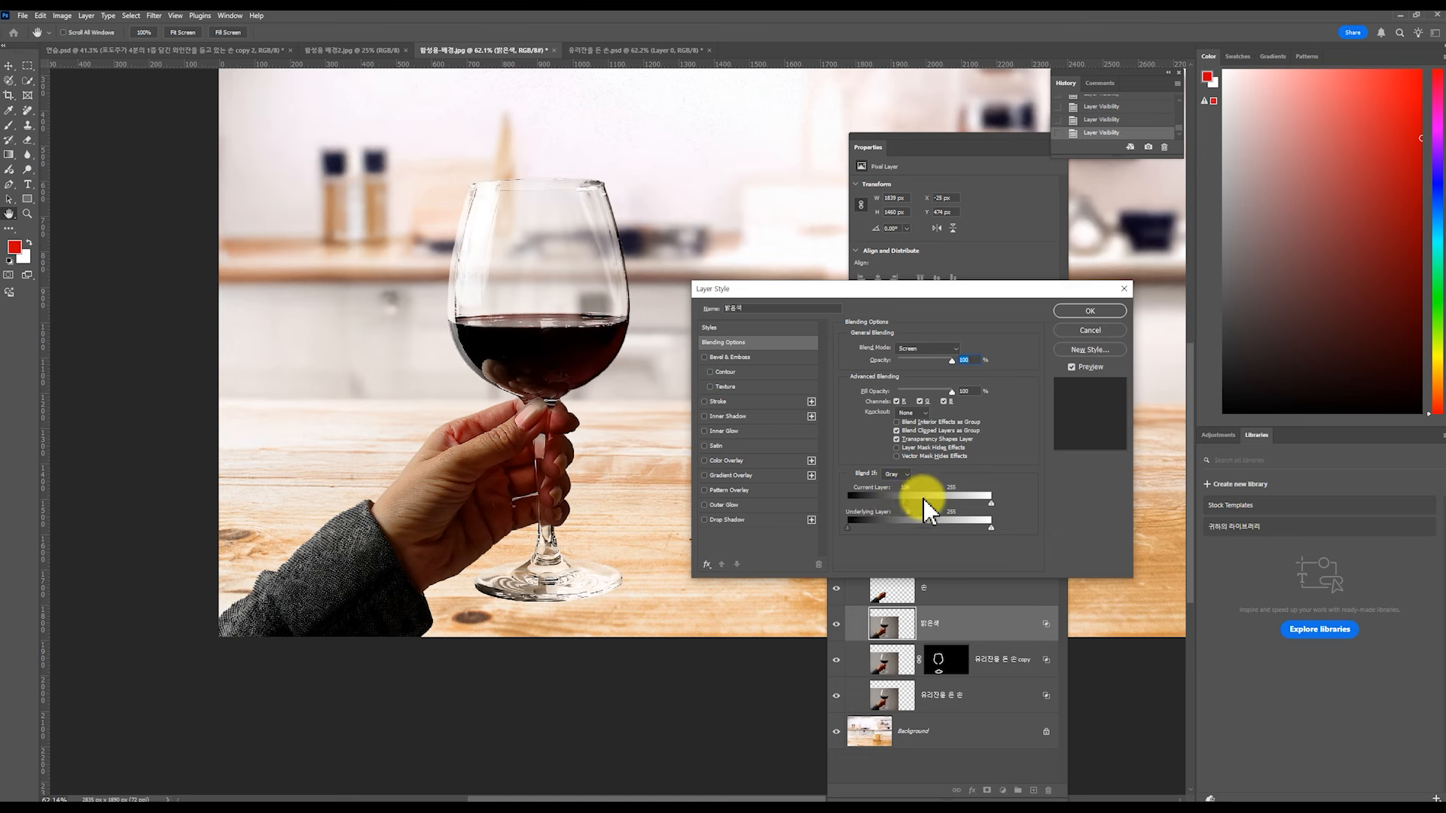
pyautogui.keyDown('alt'); pyautogui.moveTo(906, 504); pyautogui.dragTo(865, 505); pyautogui.keyUp('alt')
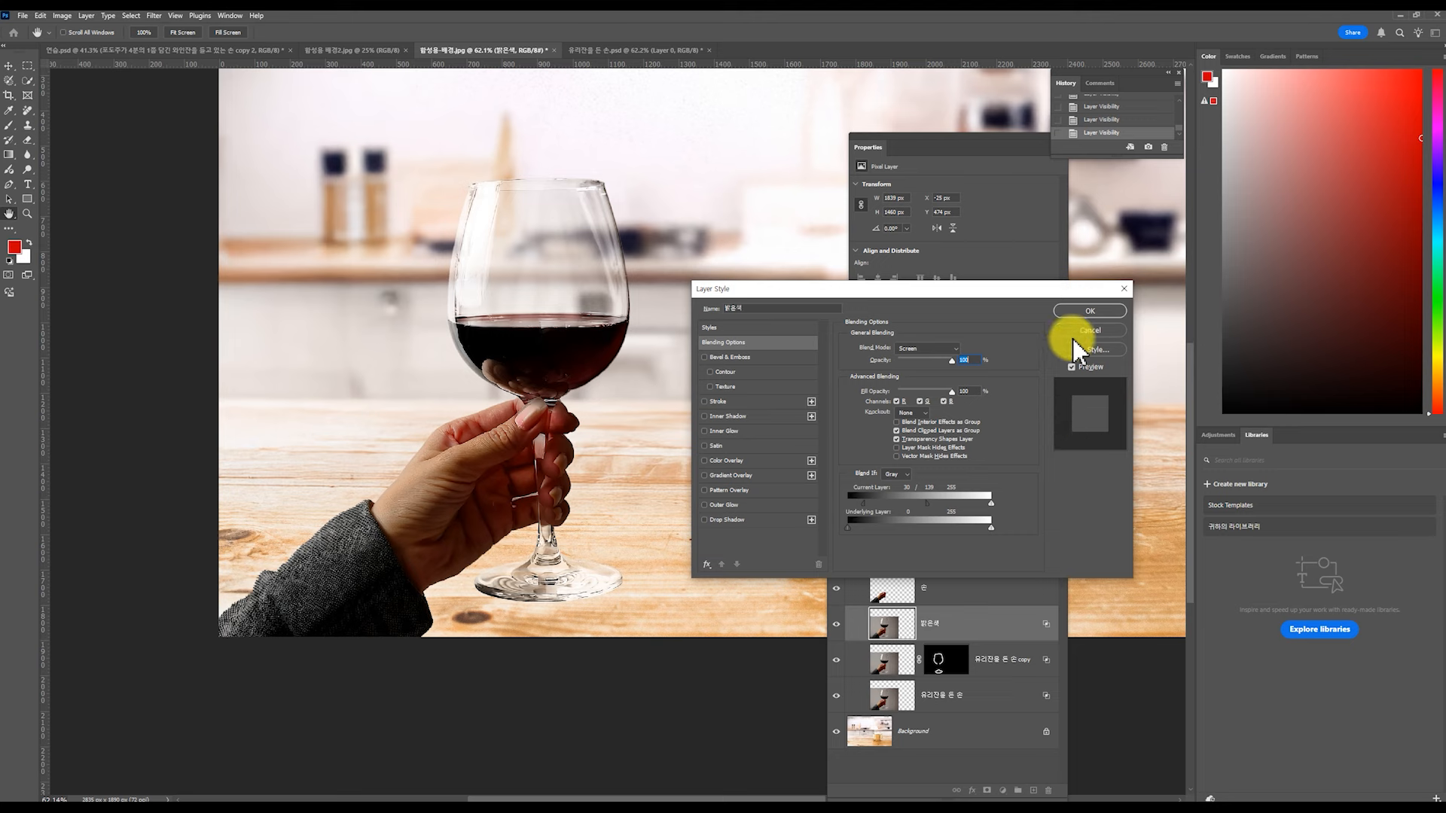
pyautogui.click(1088, 311)
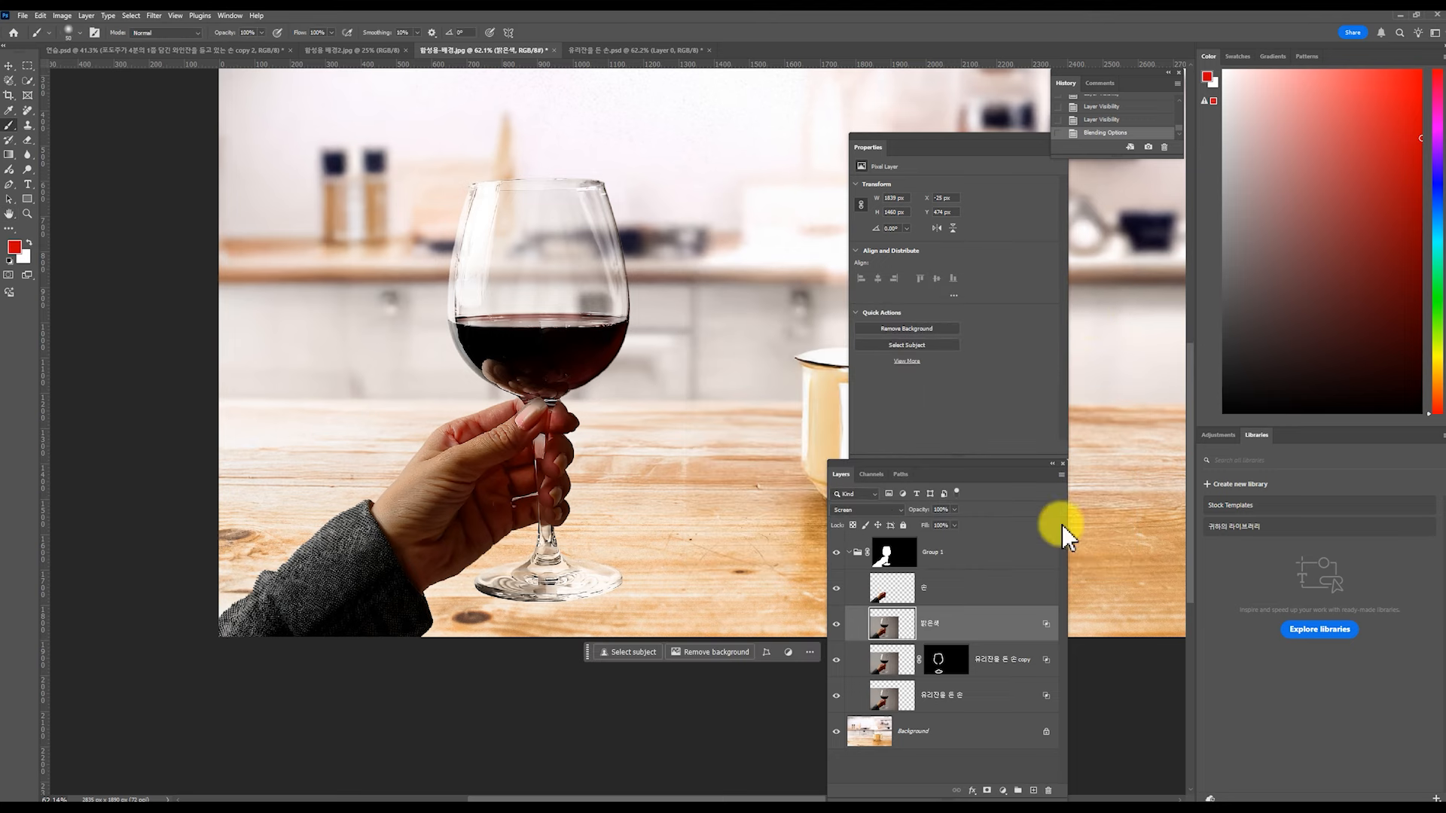
pyautogui.click(837, 624)
pyautogui.click(836, 624)
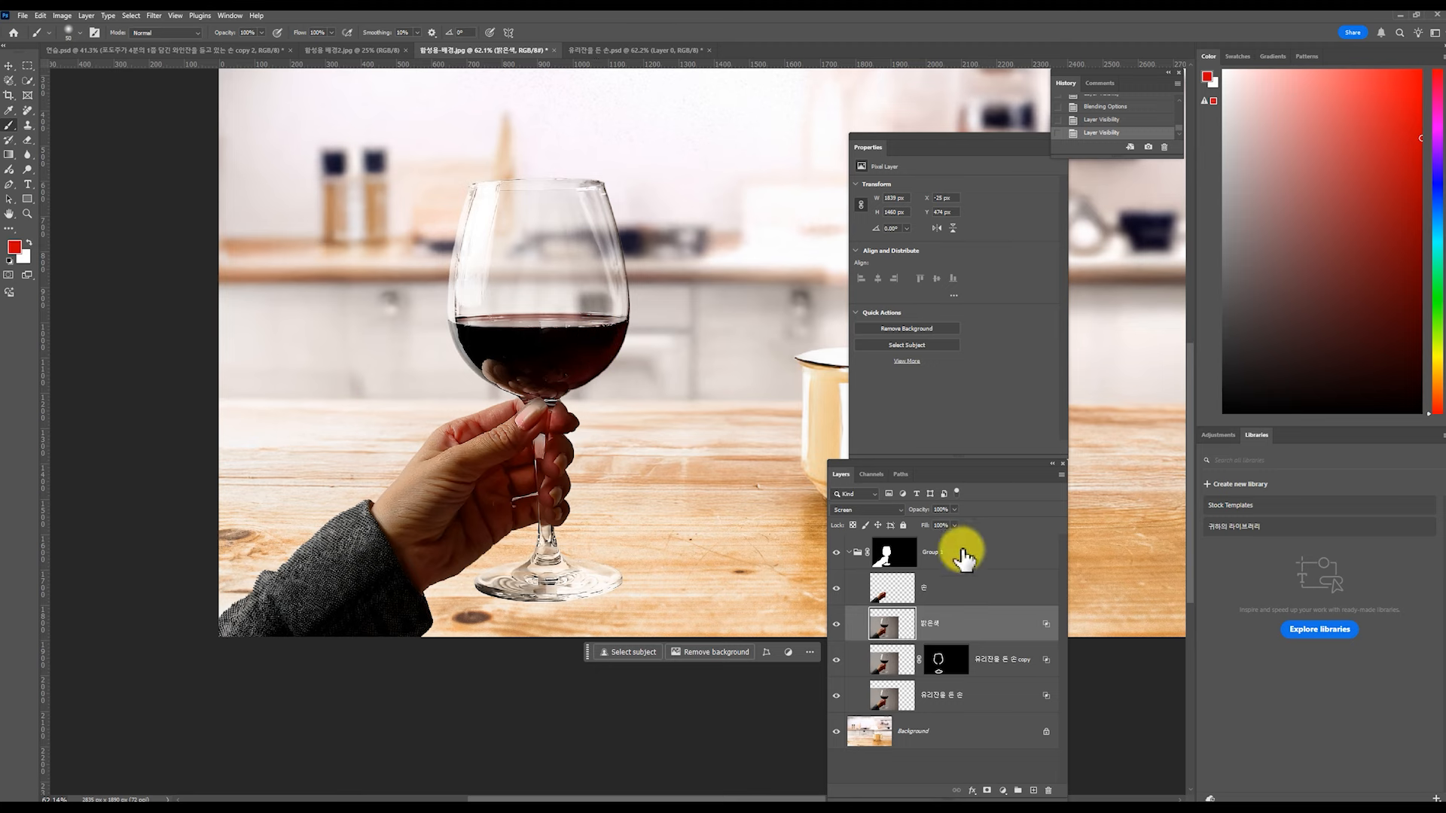
# - Copy Group 1 from the kitchen composite into 합성용 배경2.jpg and size and place it beside the existing wine glass
pyautogui.click(894, 554)
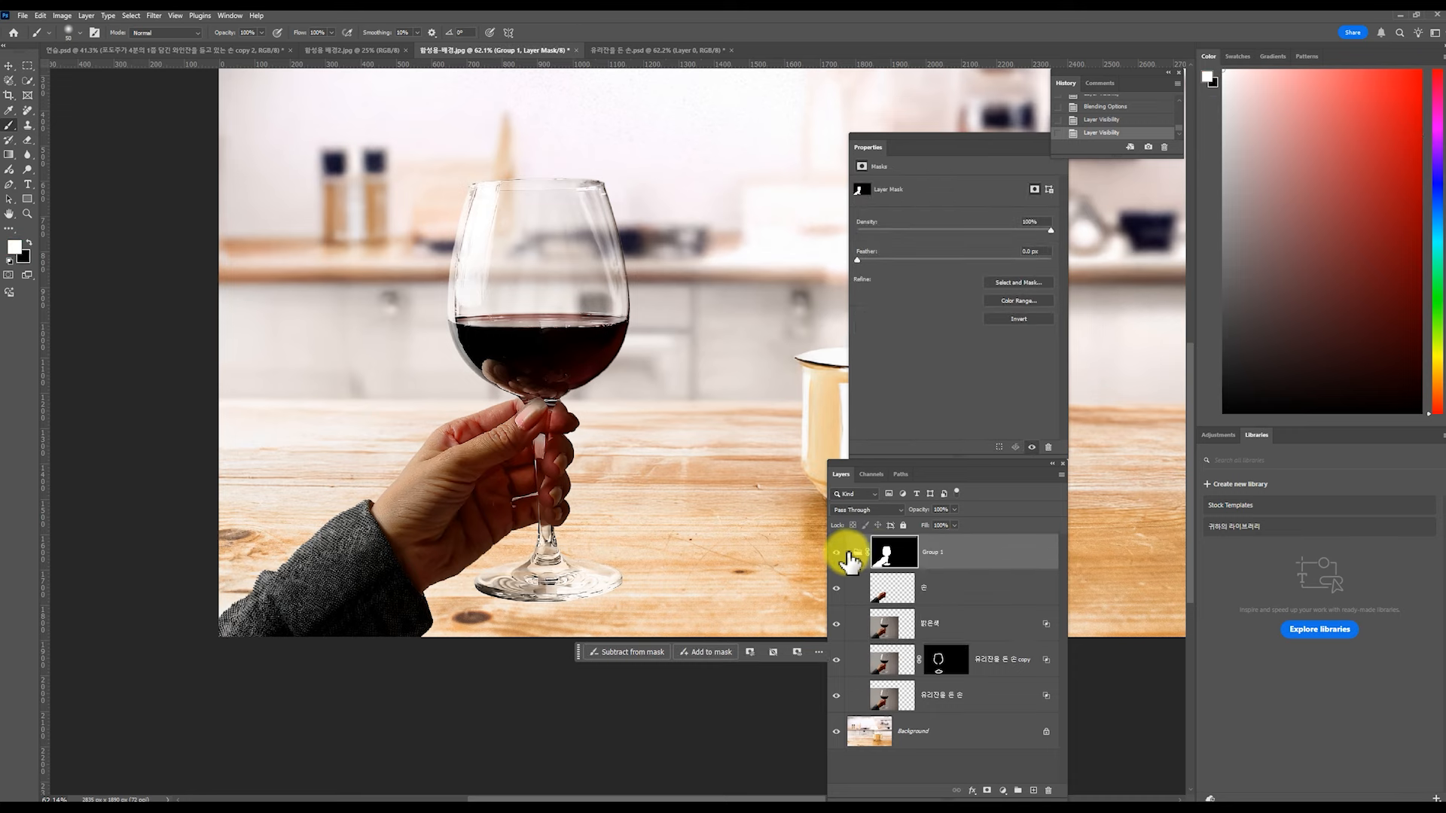
pyautogui.scroll(-10, 291, 613)
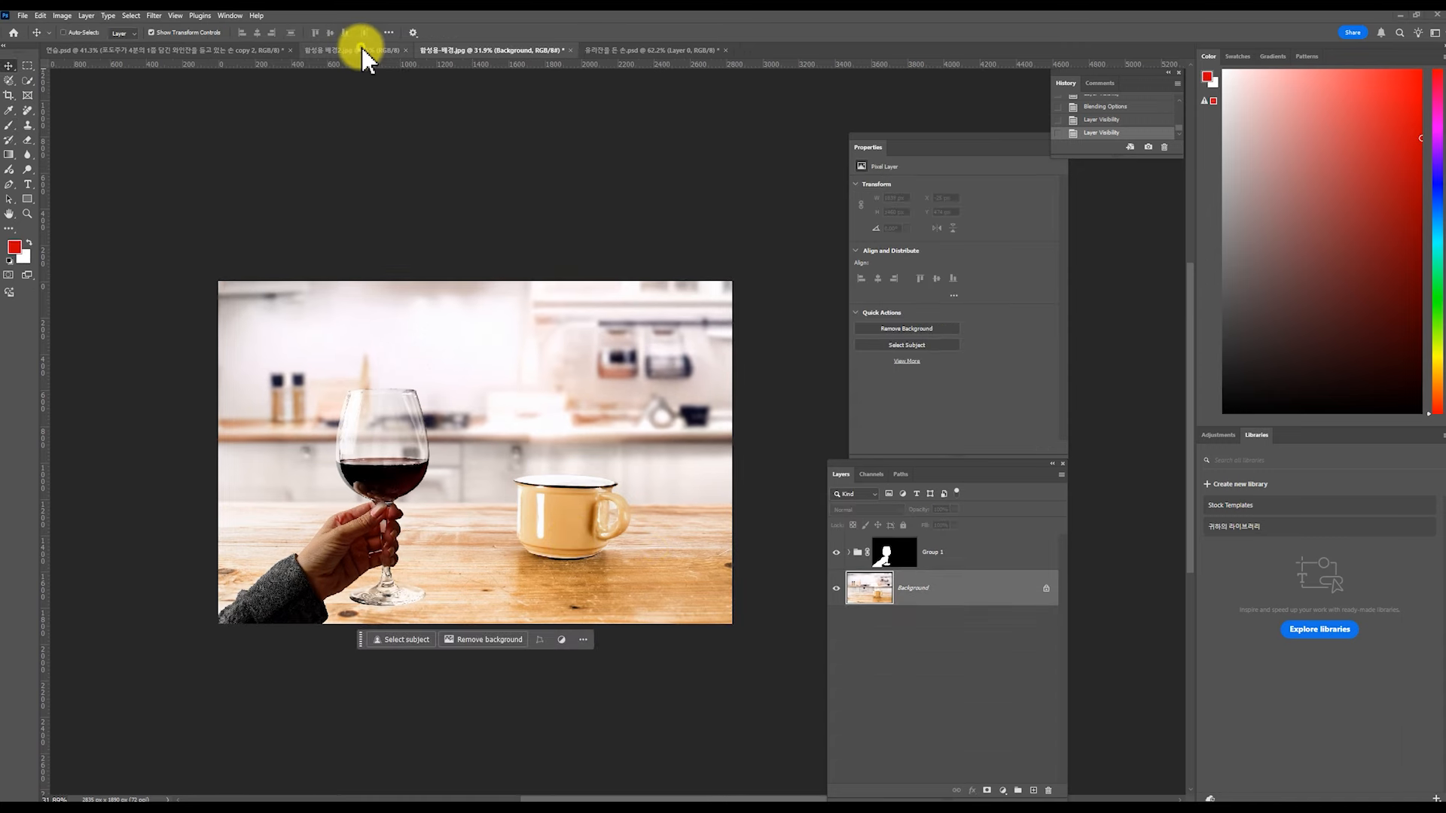
pyautogui.click(362, 50)
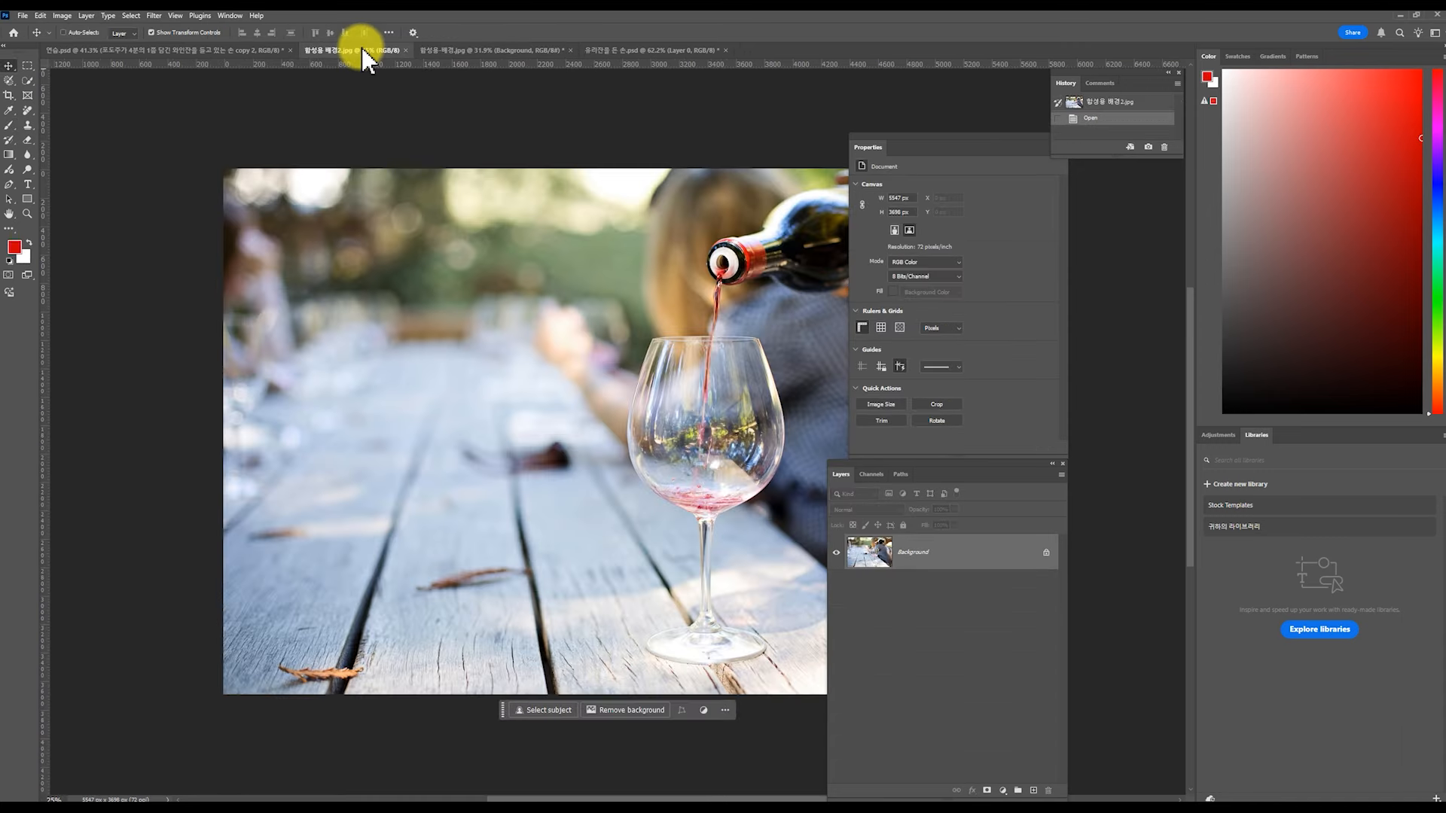
pyautogui.scroll(-3, 349, 377)
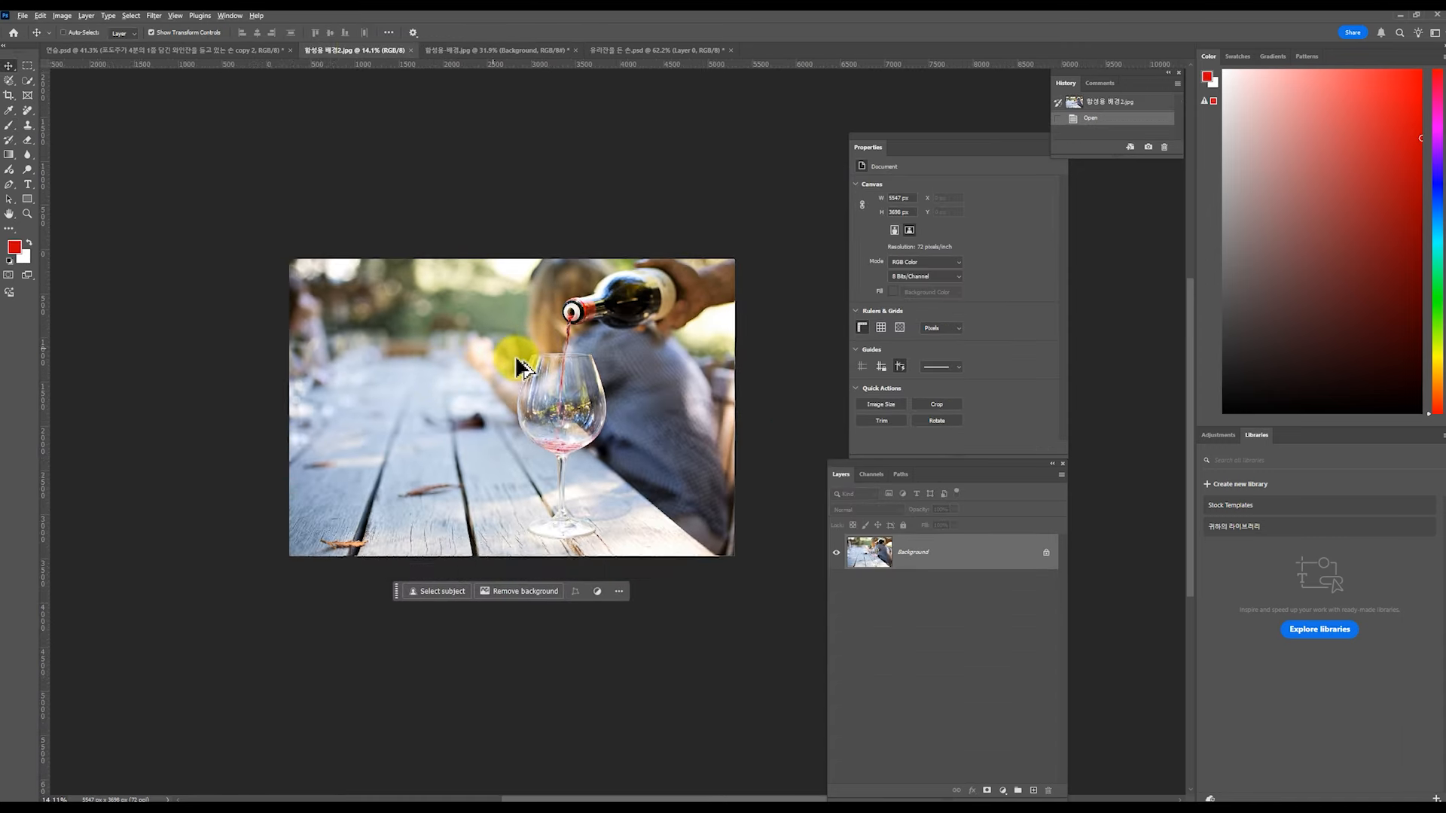
pyautogui.scroll(1, 519, 363)
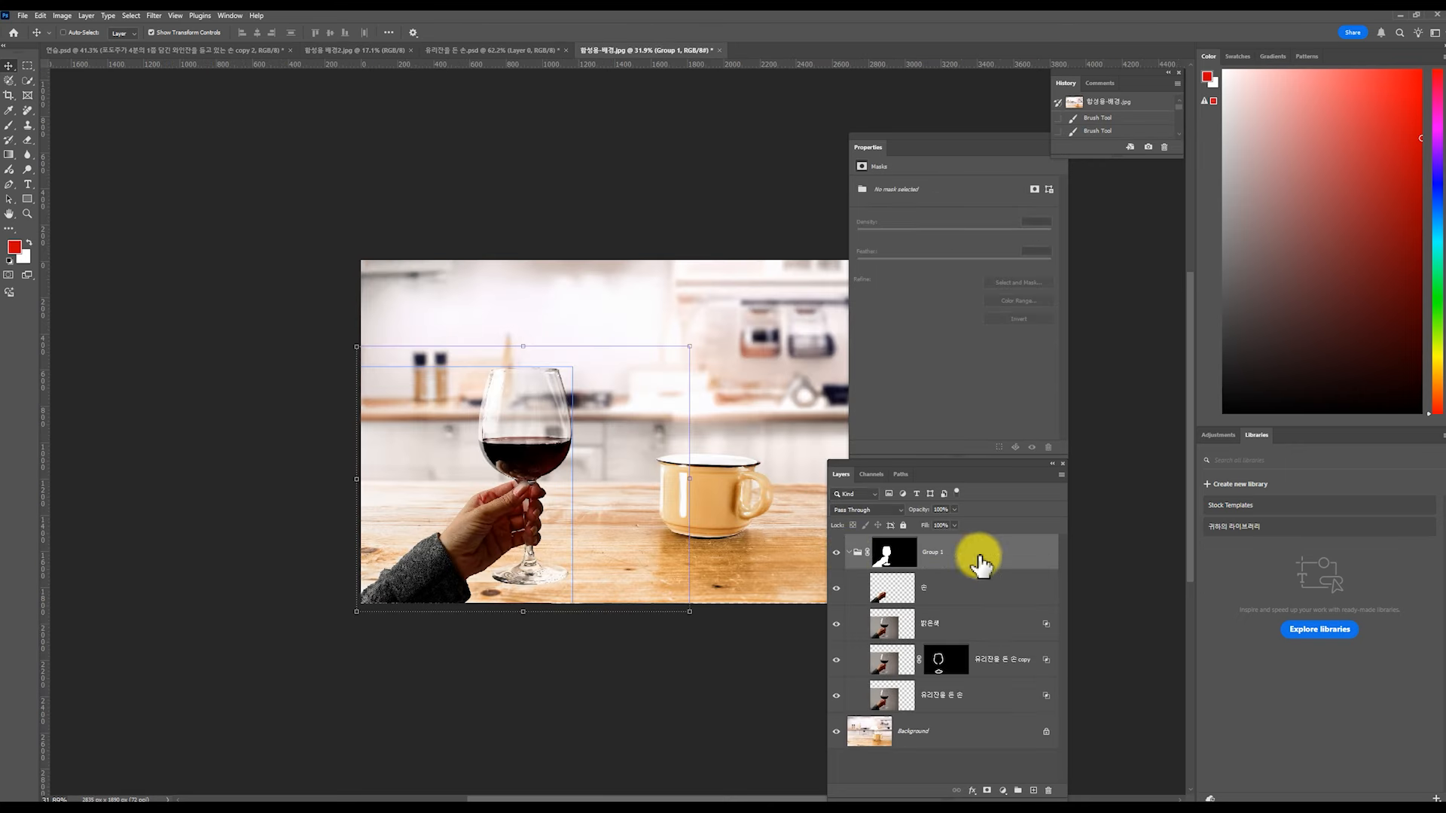
pyautogui.hotkey('ctrl', 'c')
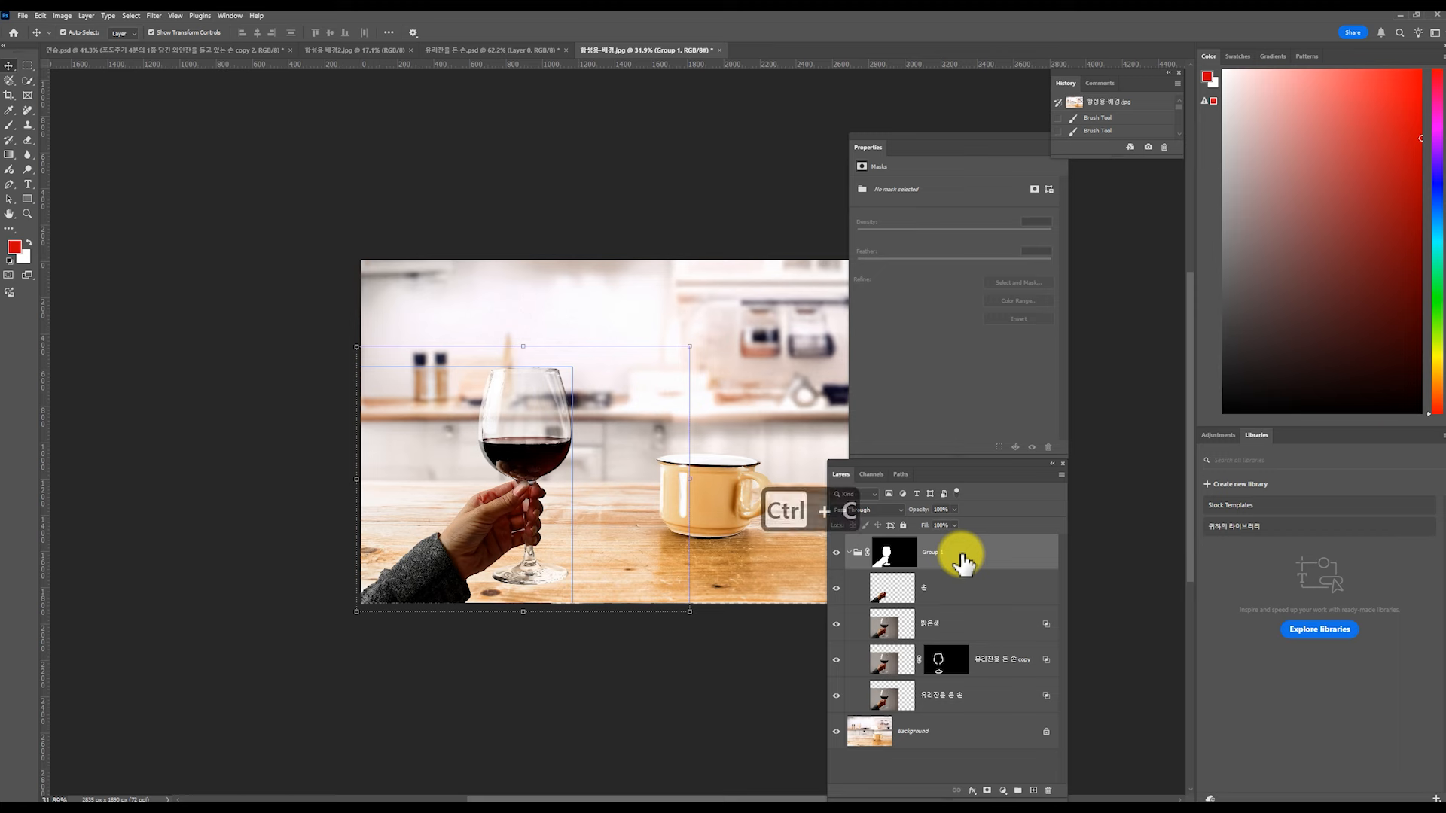
pyautogui.click(309, 50)
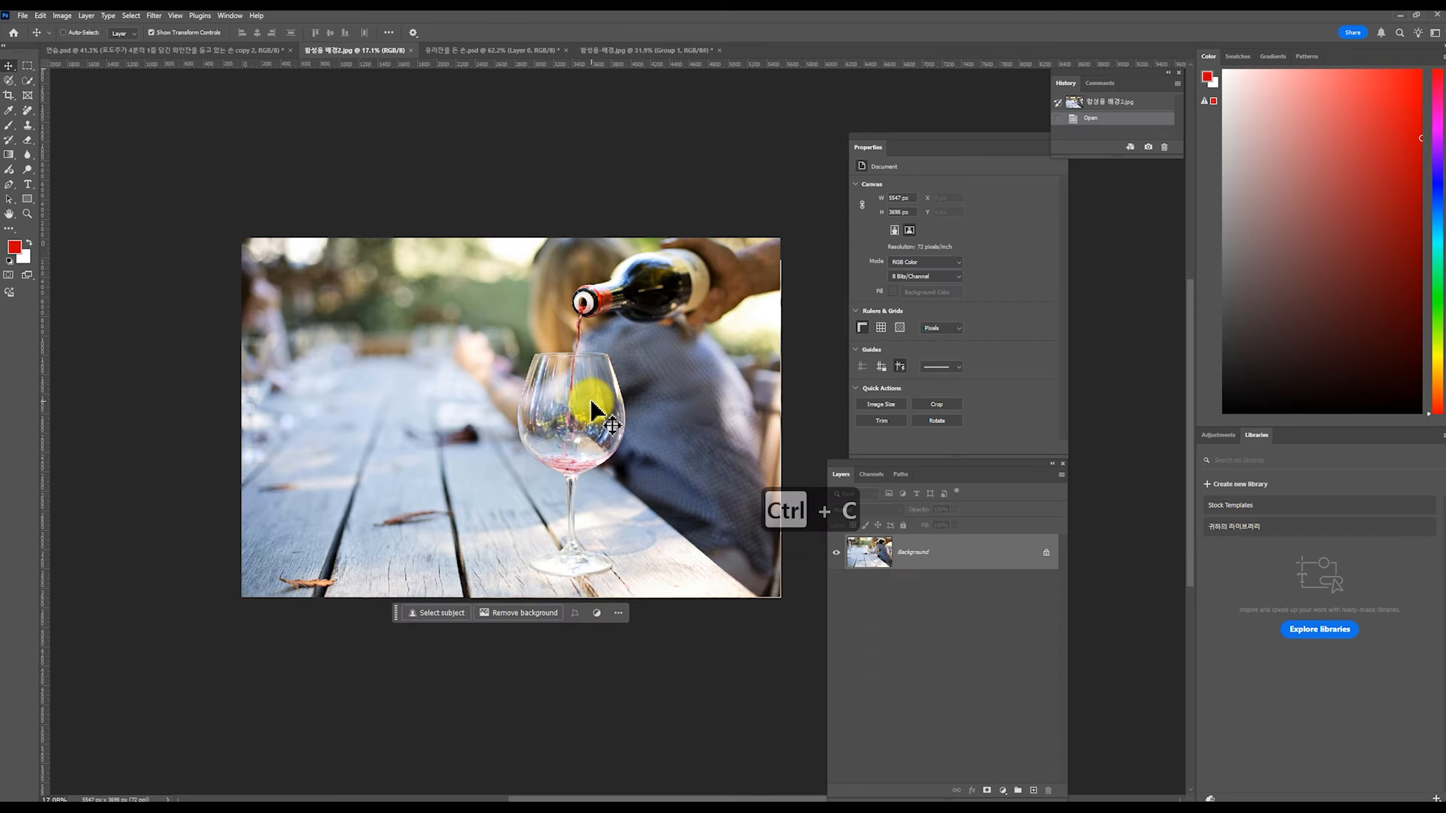
pyautogui.hotkey('ctrl', 'v')
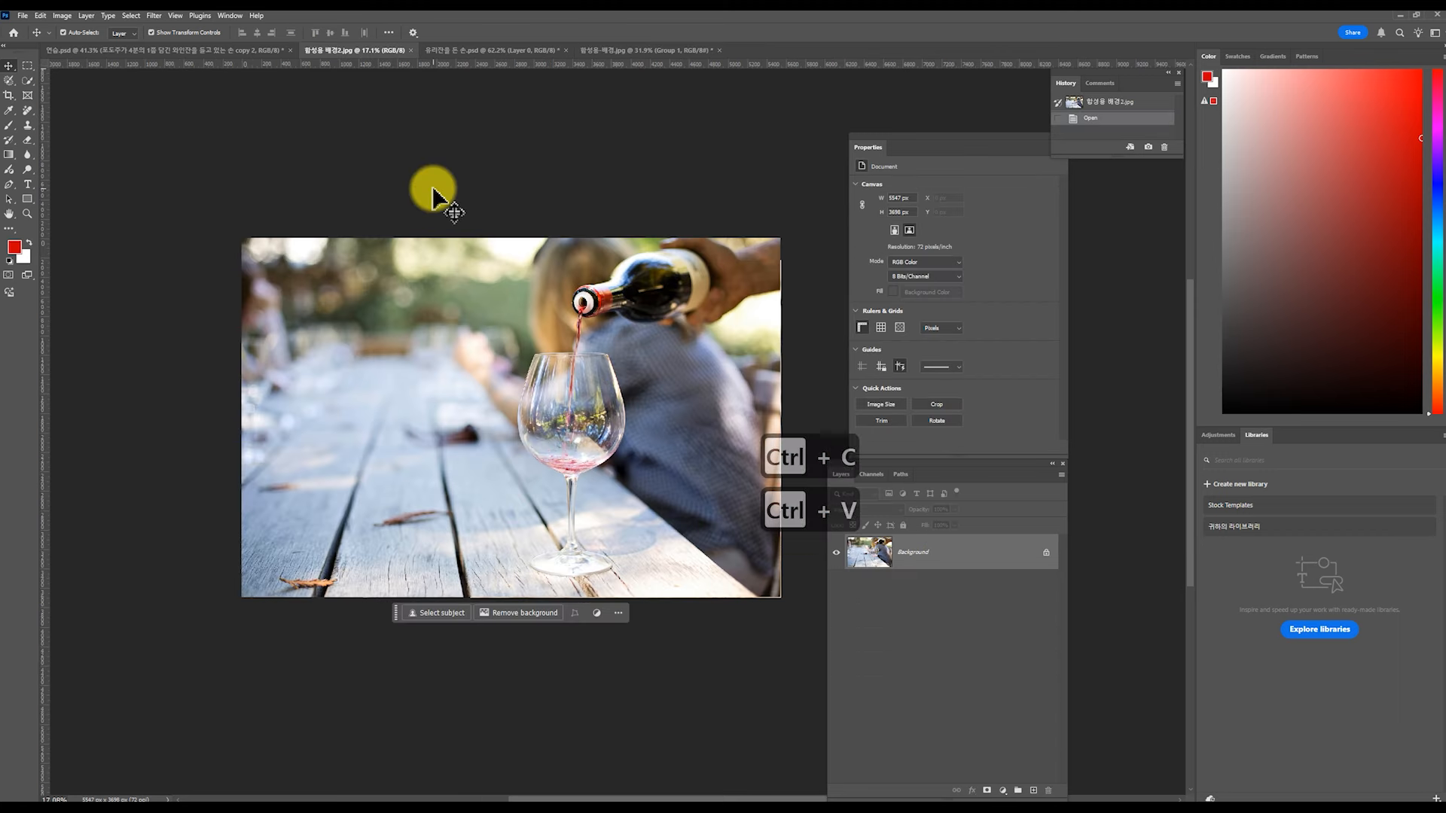
pyautogui.moveTo(744, 499); pyautogui.dragTo(525, 473)
pyautogui.moveTo(503, 374); pyautogui.dragTo(584, 308)
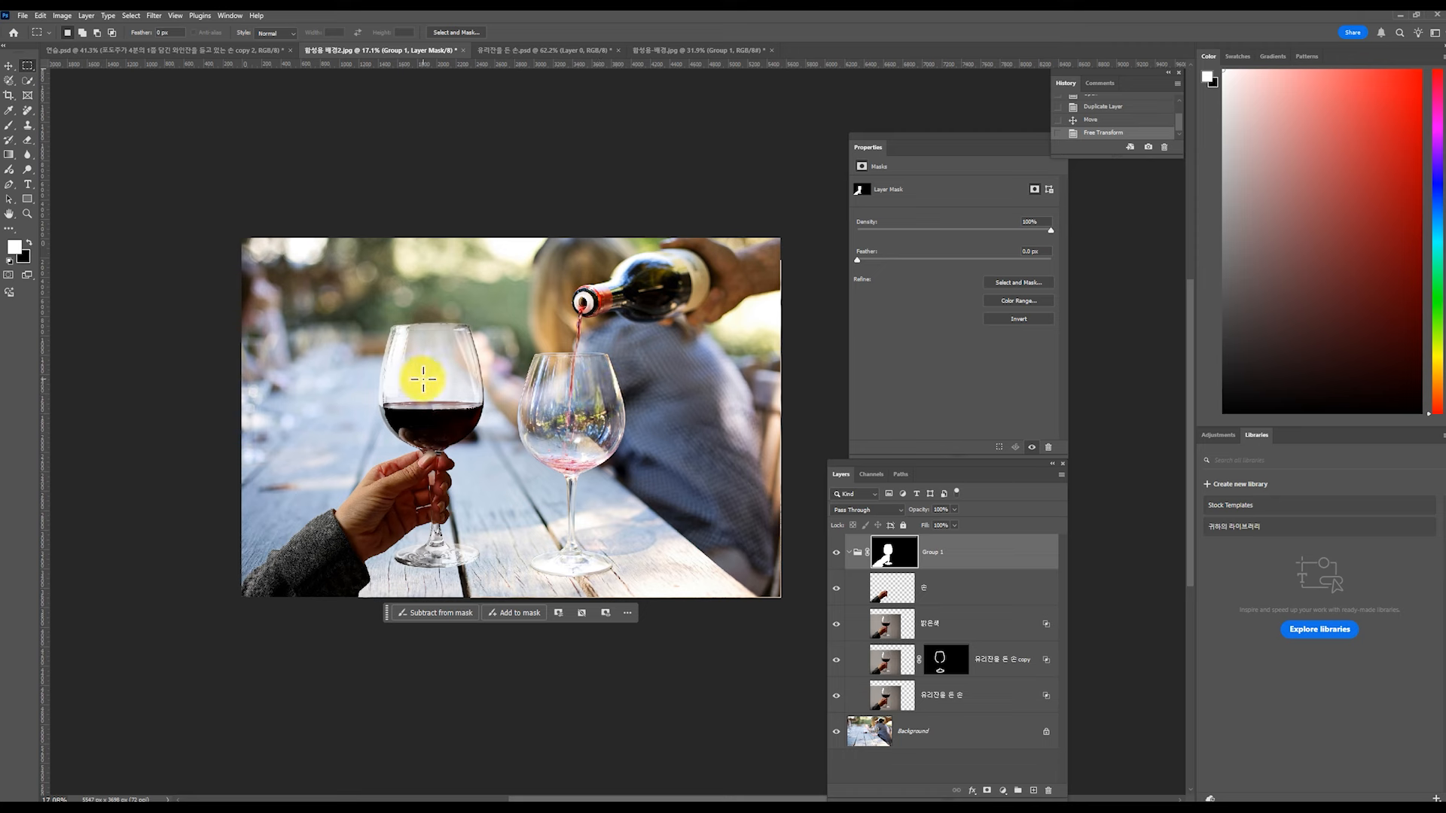
# - Remove the background's original wine glass with a promptless Generative Fill over a rectangular selection, using the third variation
pyautogui.moveTo(504, 347); pyautogui.dragTo(667, 598)
pyautogui.click(503, 624)
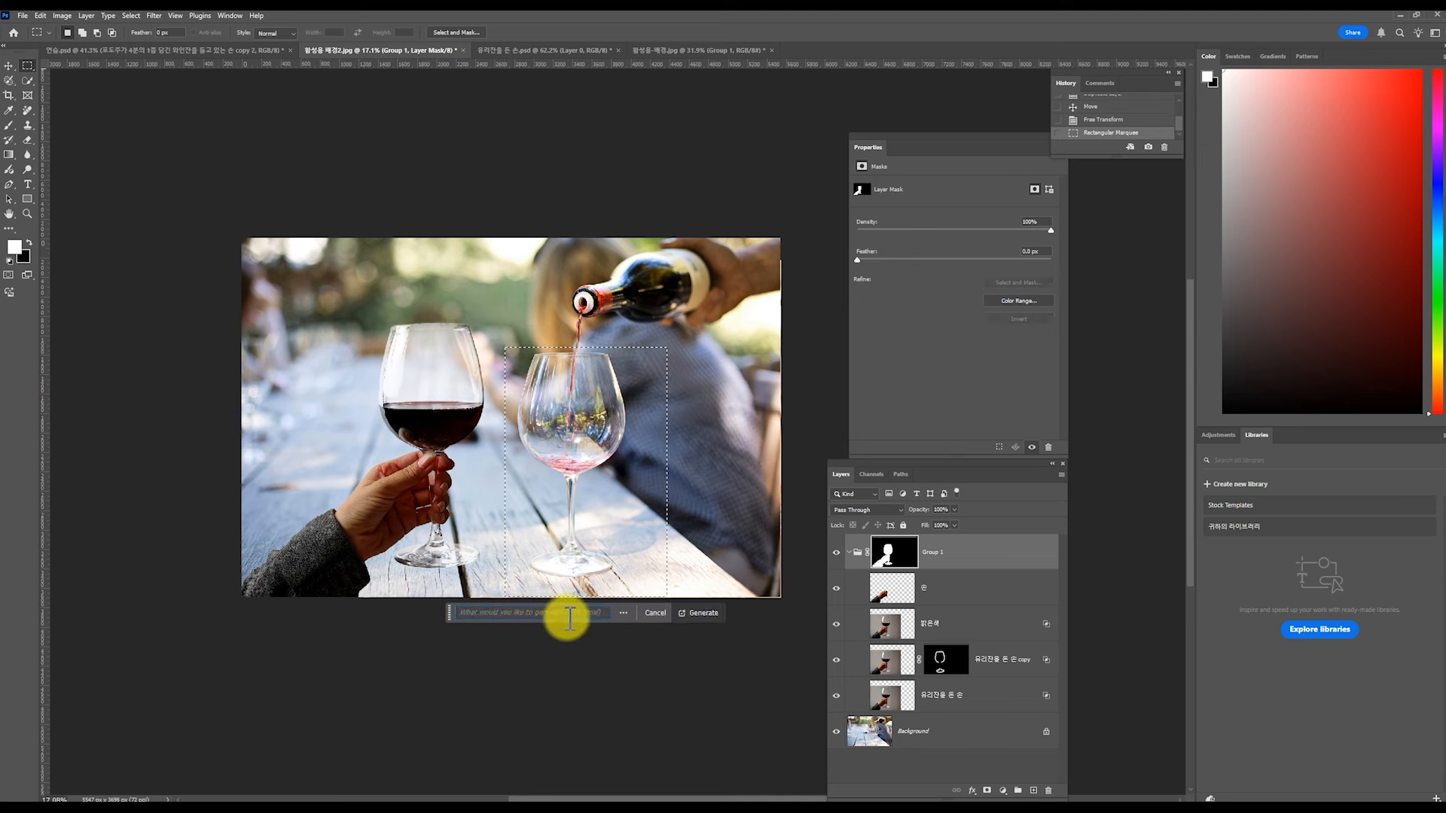
pyautogui.click(693, 614)
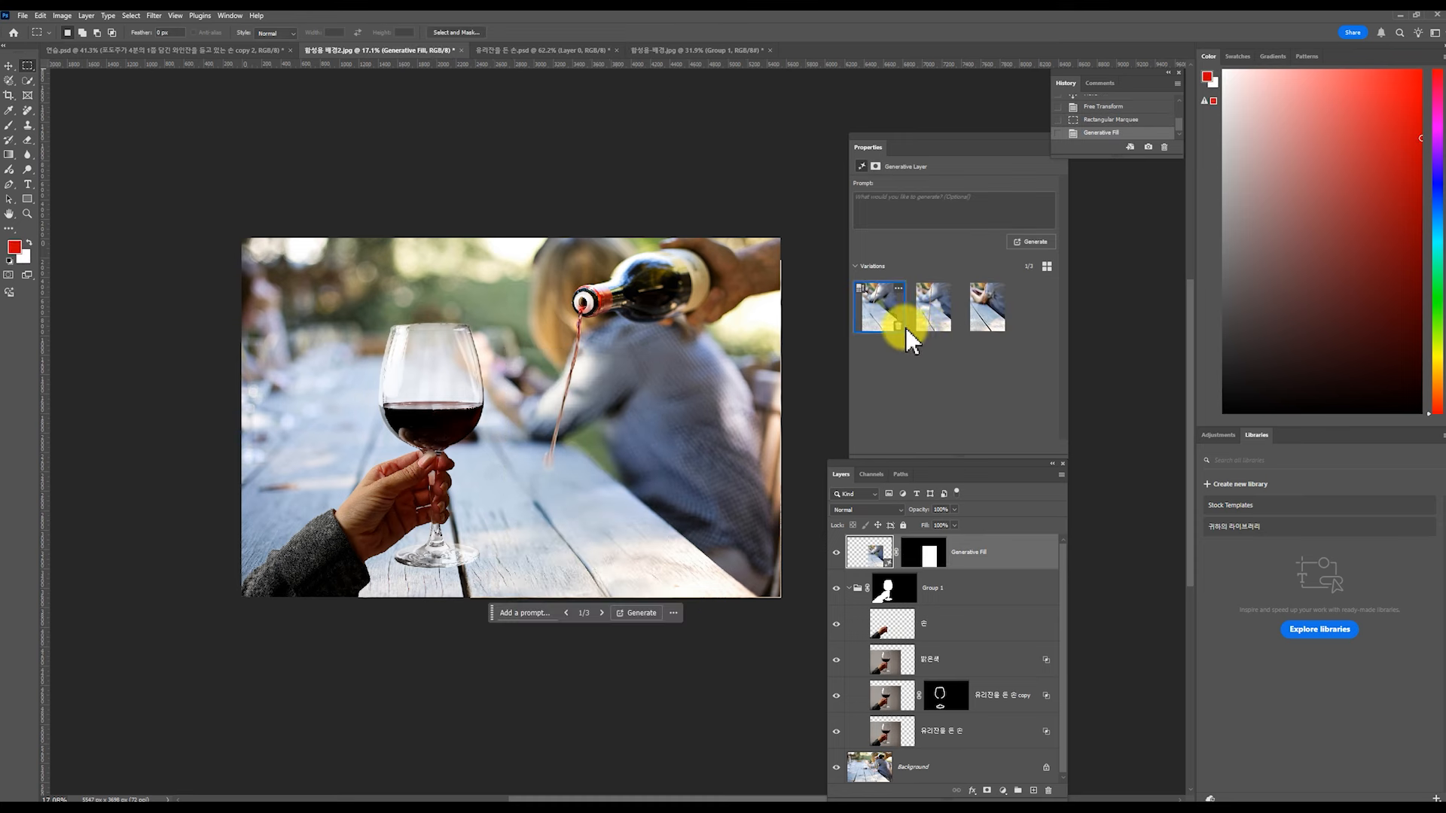
pyautogui.click(971, 309)
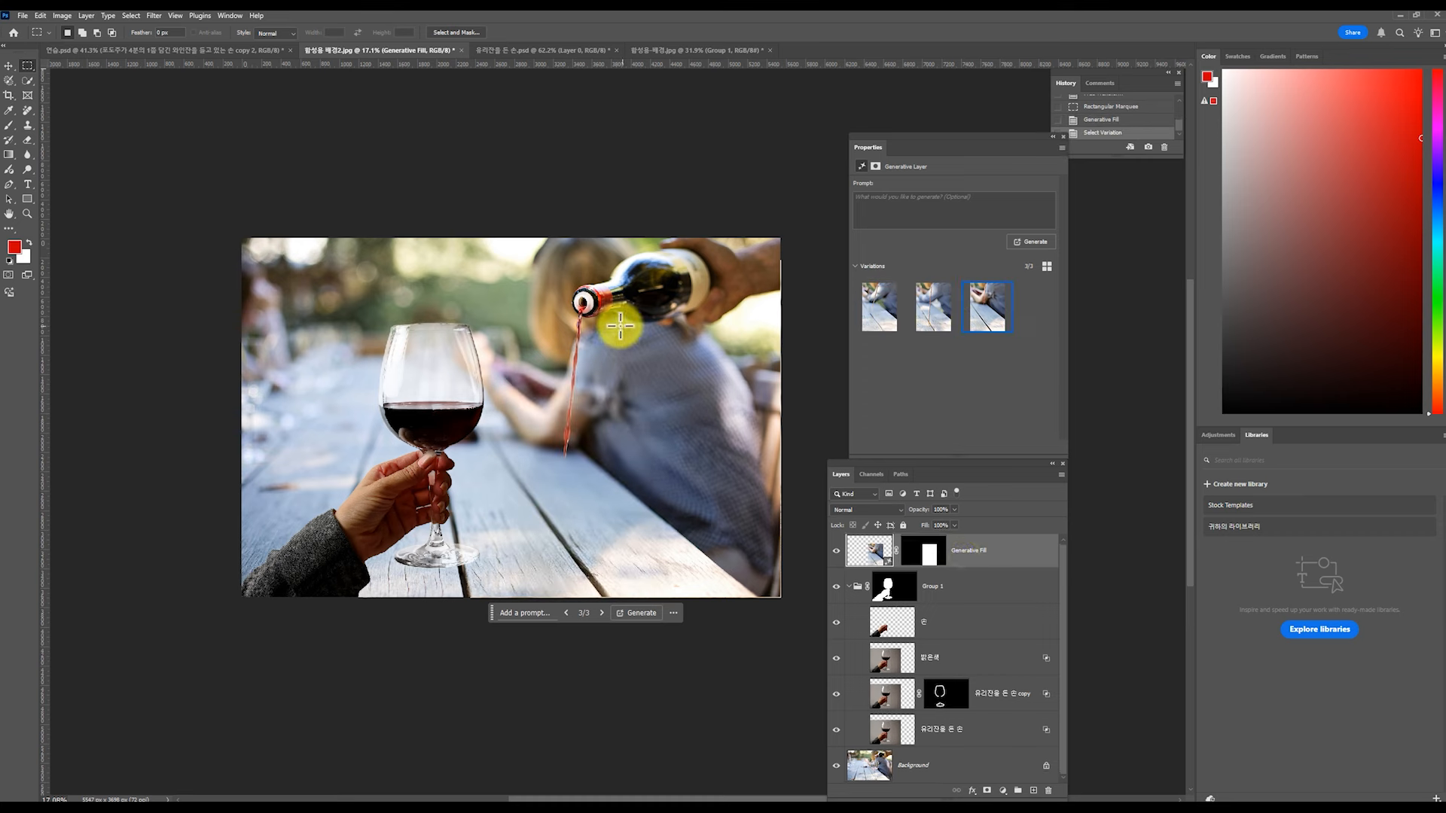
# - Place the Generative Fill layer below Group 1 and move the hand and glass group under the bottle's wine stream
pyautogui.moveTo(868, 557); pyautogui.dragTo(884, 748)
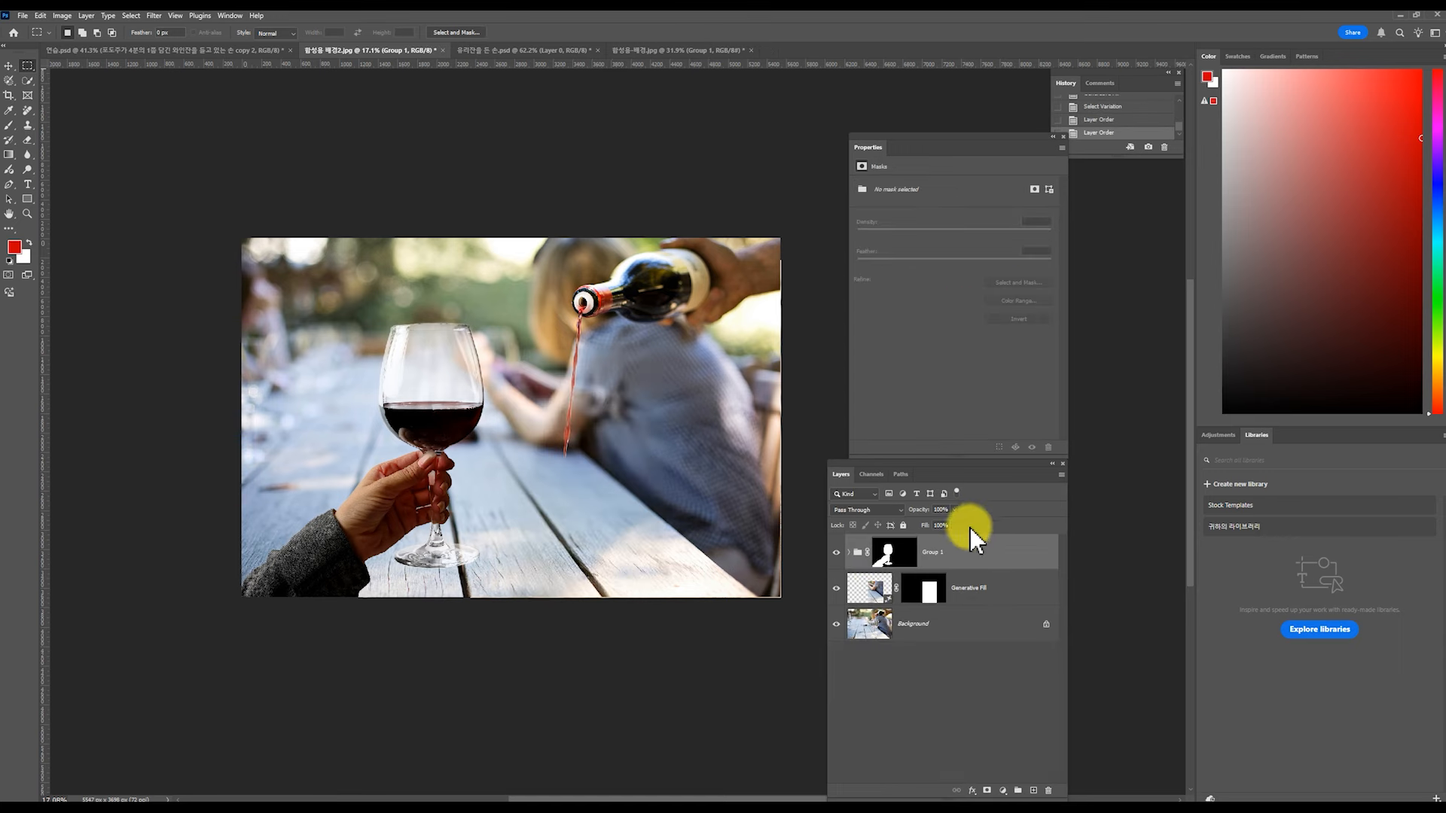
pyautogui.click(9, 66)
pyautogui.moveTo(415, 408); pyautogui.dragTo(589, 451)
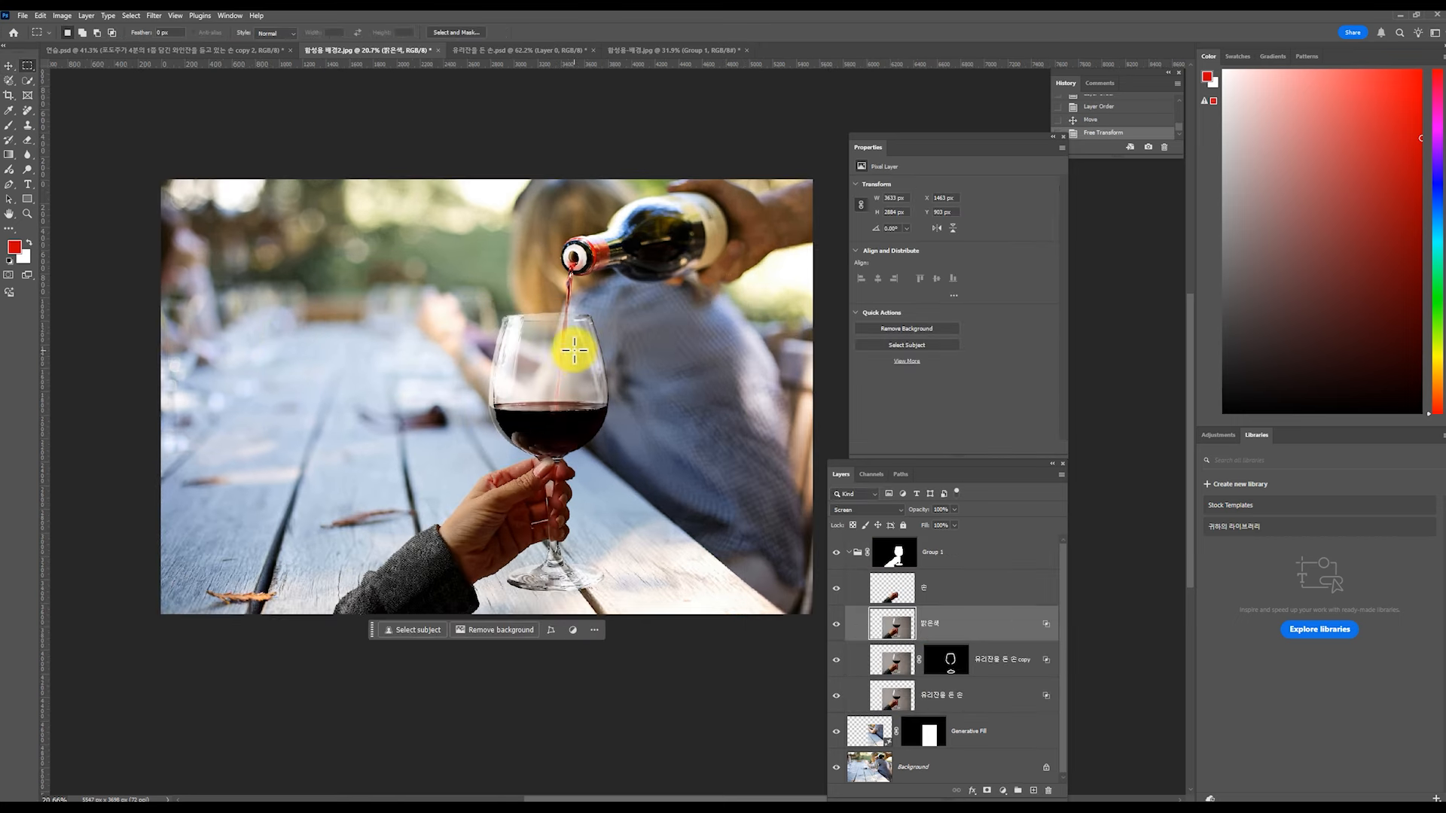
# - Raise both halves of the split Current Layer black Blend If slider on the 밝은색 layer
pyautogui.doubleClick(1048, 634)
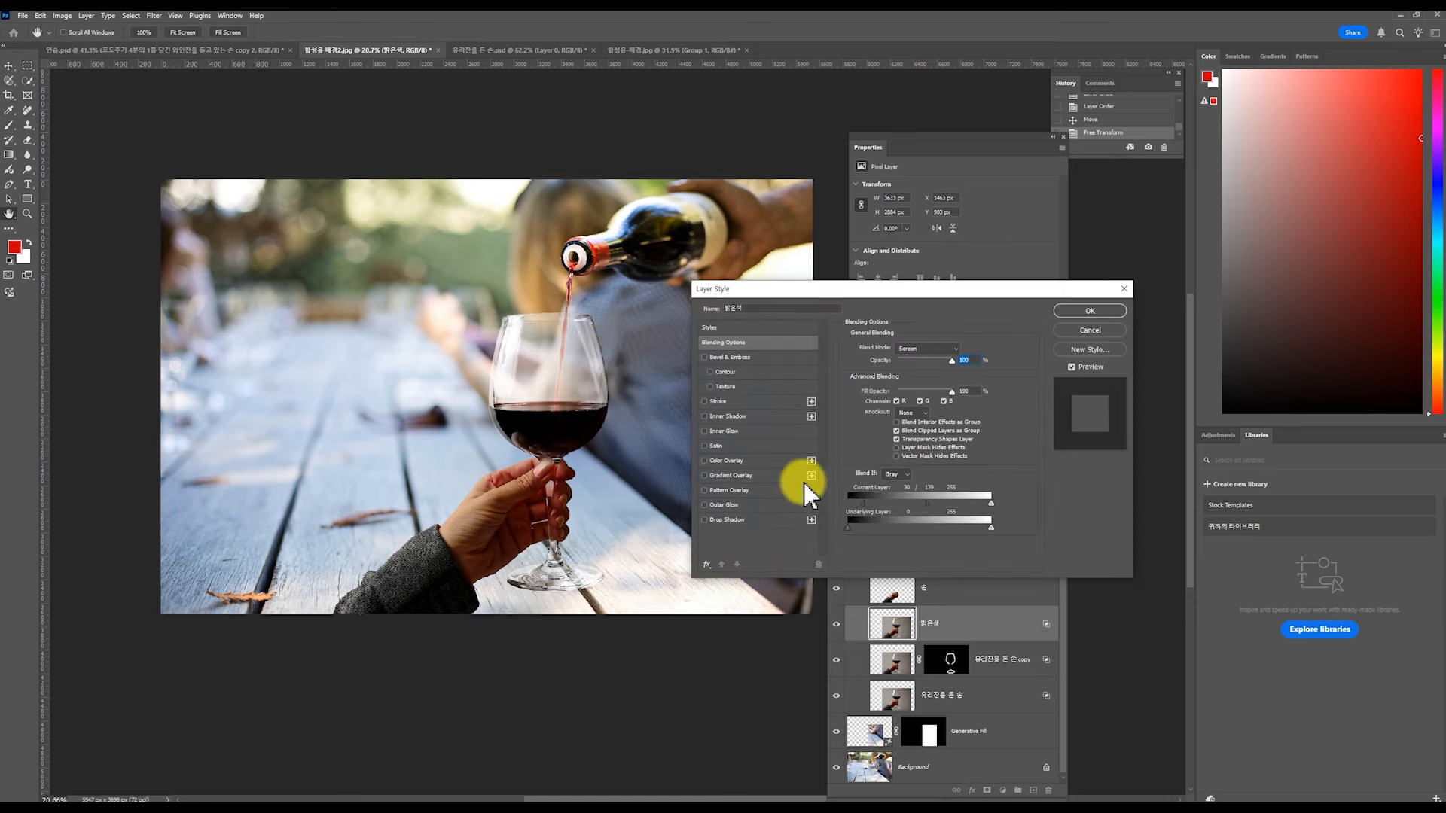
pyautogui.moveTo(741, 296); pyautogui.dragTo(716, 333)
pyautogui.moveTo(901, 542); pyautogui.dragTo(926, 543)
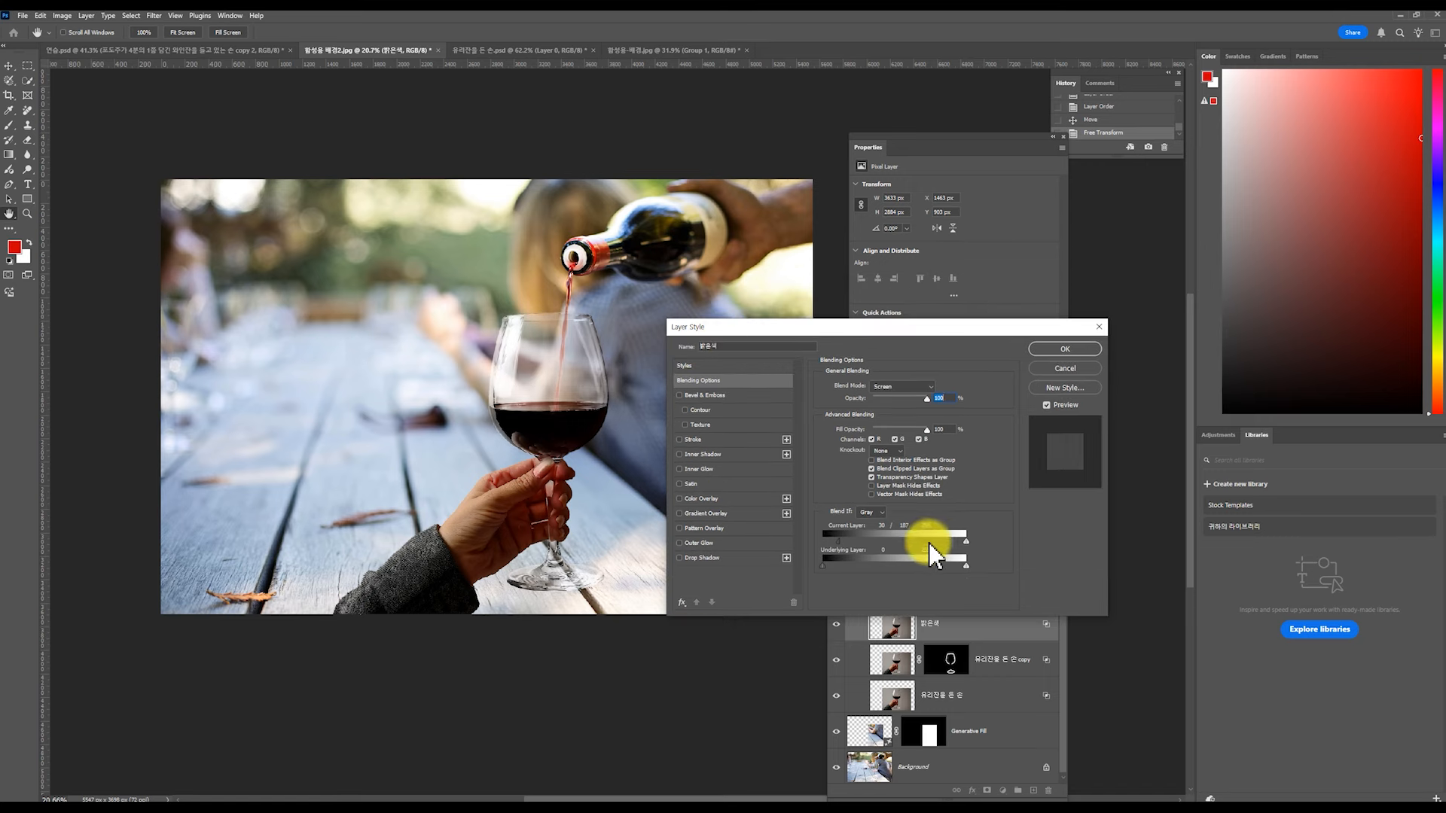
pyautogui.moveTo(838, 541); pyautogui.dragTo(872, 559)
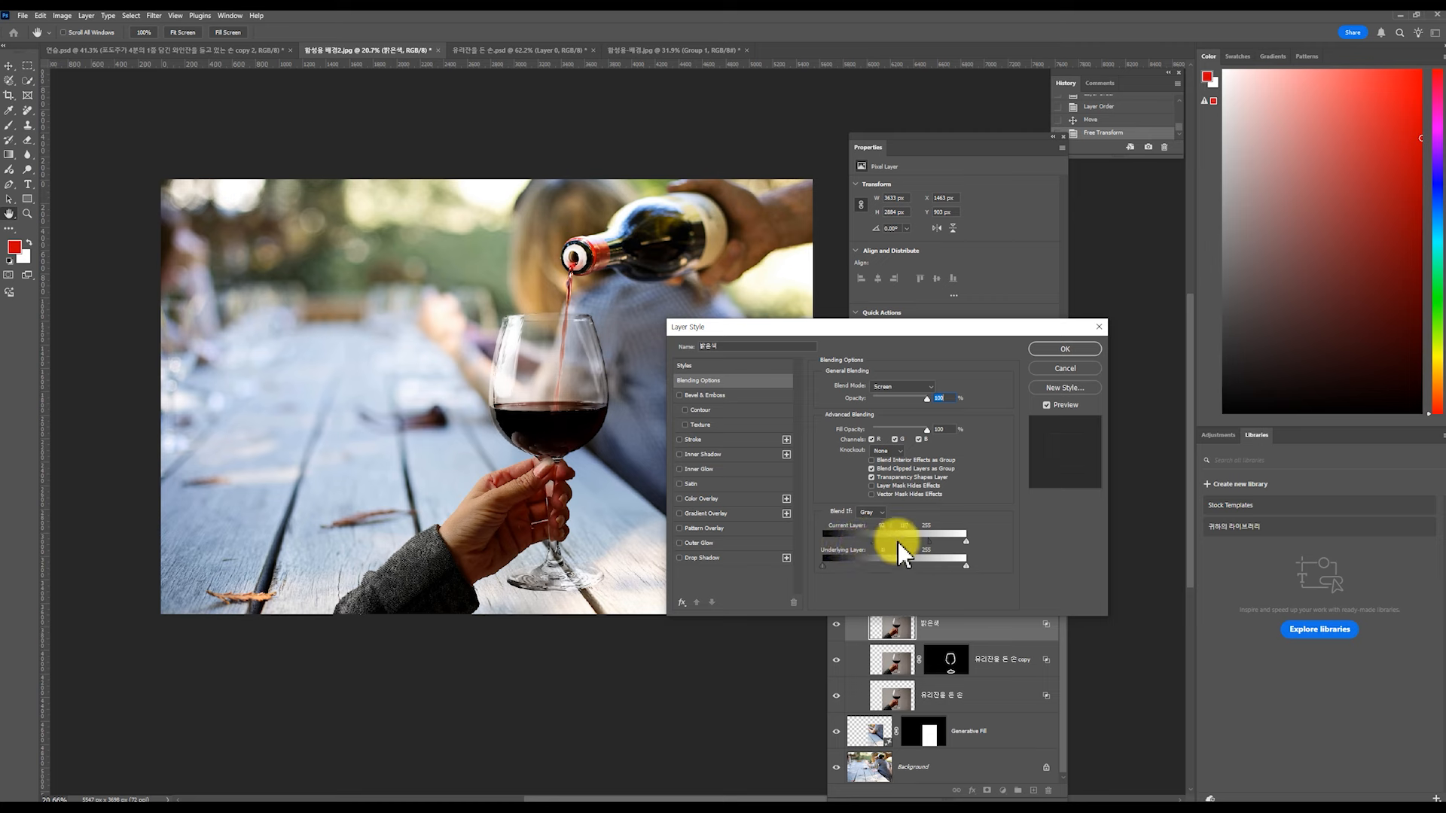
pyautogui.click(1053, 350)
pyautogui.press('m')
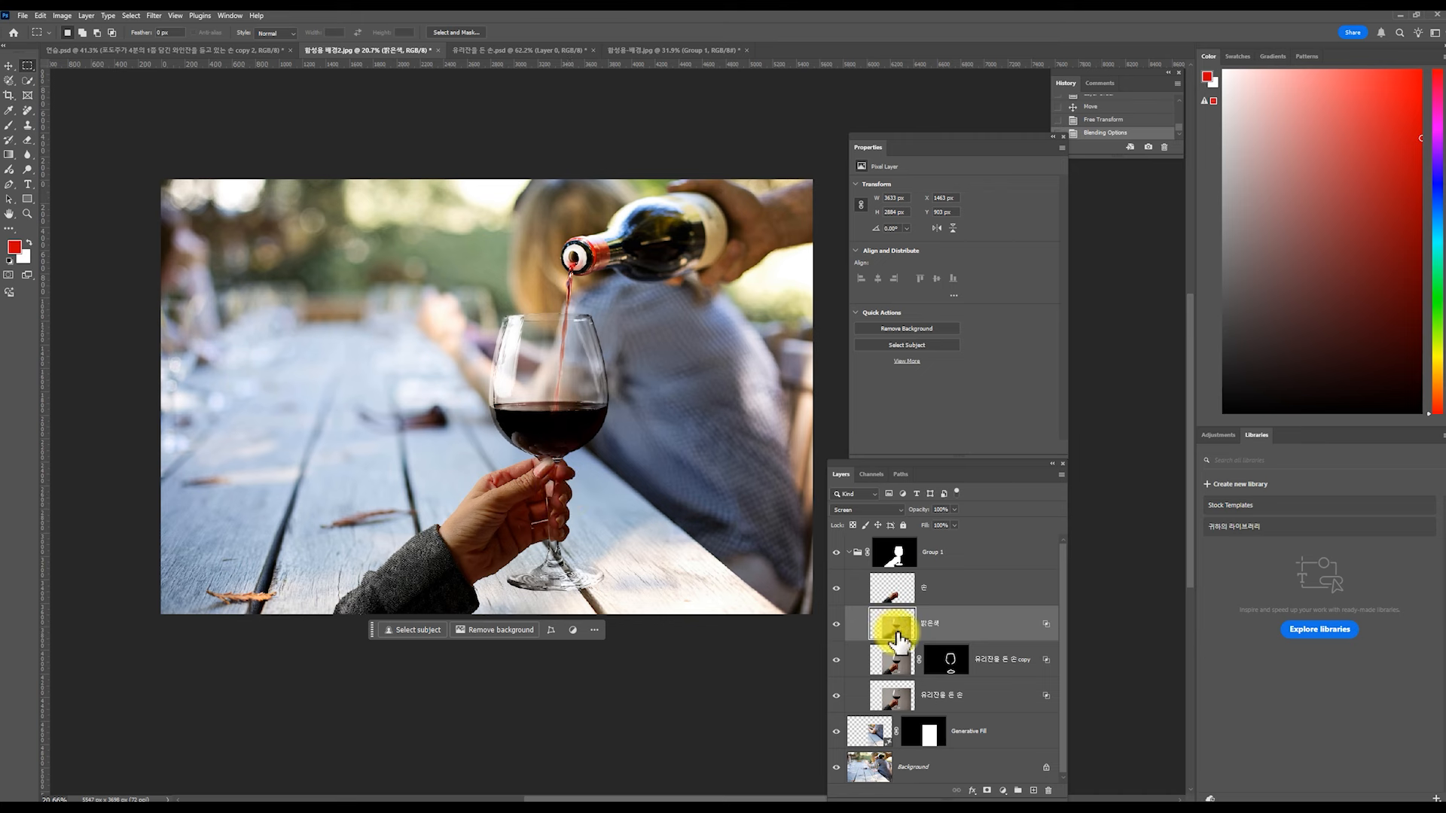
# - Brighten the 손 layer with Levels by lowering the white input level
pyautogui.click(966, 588)
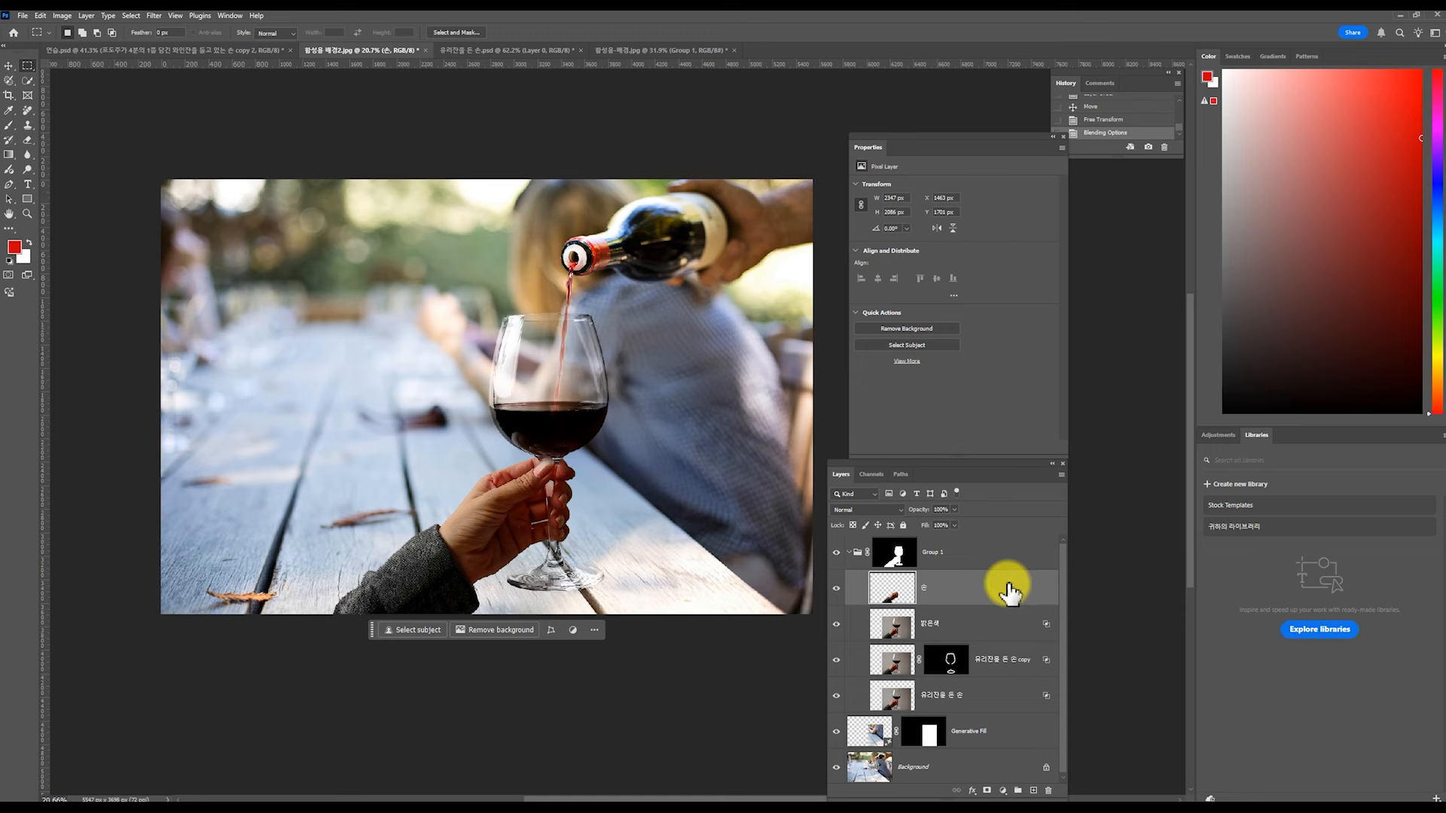
pyautogui.hotkey('ctrl', 'l')
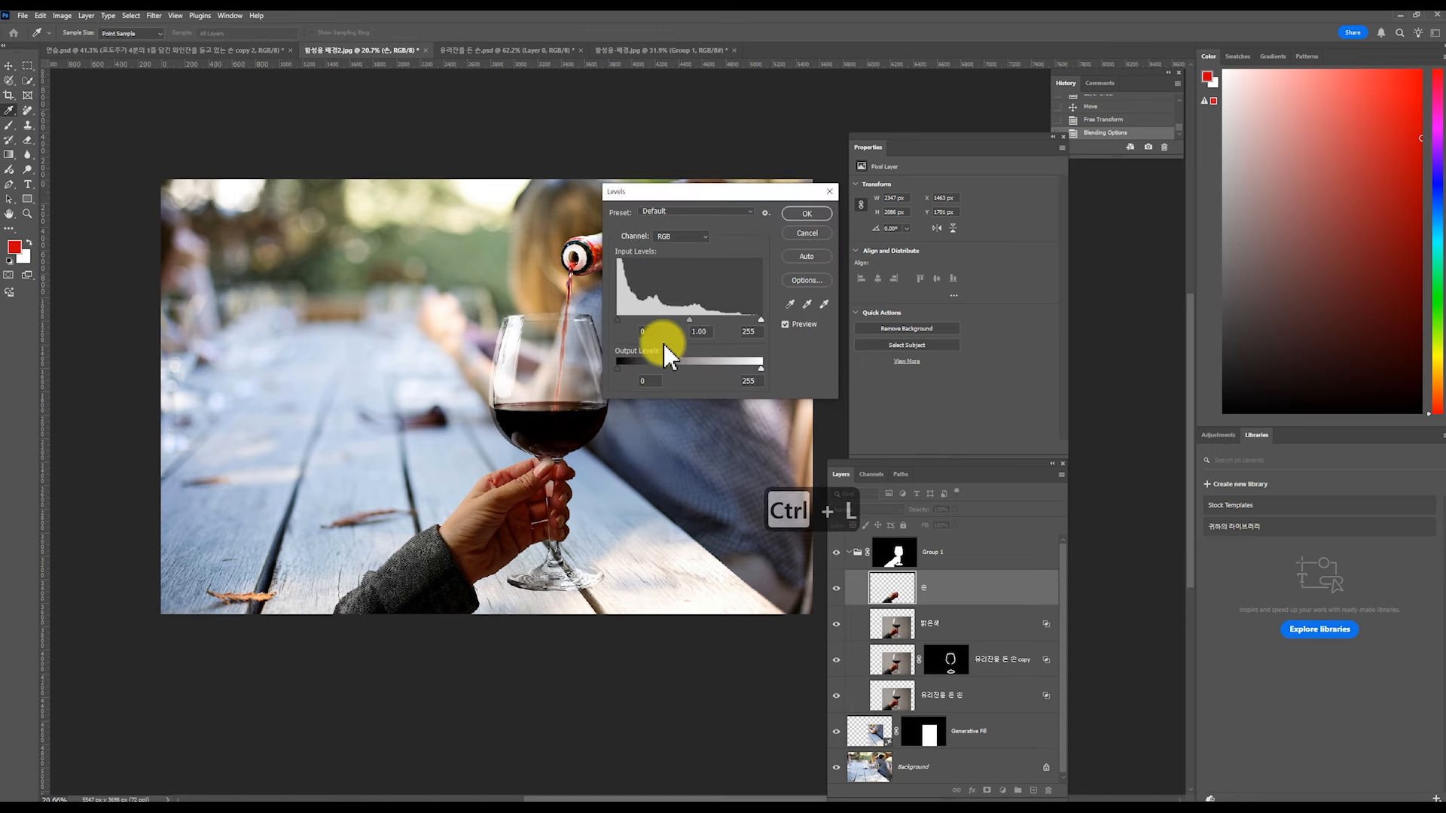
pyautogui.moveTo(758, 320); pyautogui.dragTo(656, 320)
pyautogui.press('Return')
pyautogui.press('m')
# - Collapse Group 1, compare the composite with the group hidden and shown, and select the Generative Fill layer
pyautogui.click(848, 552)
pyautogui.click(836, 552)
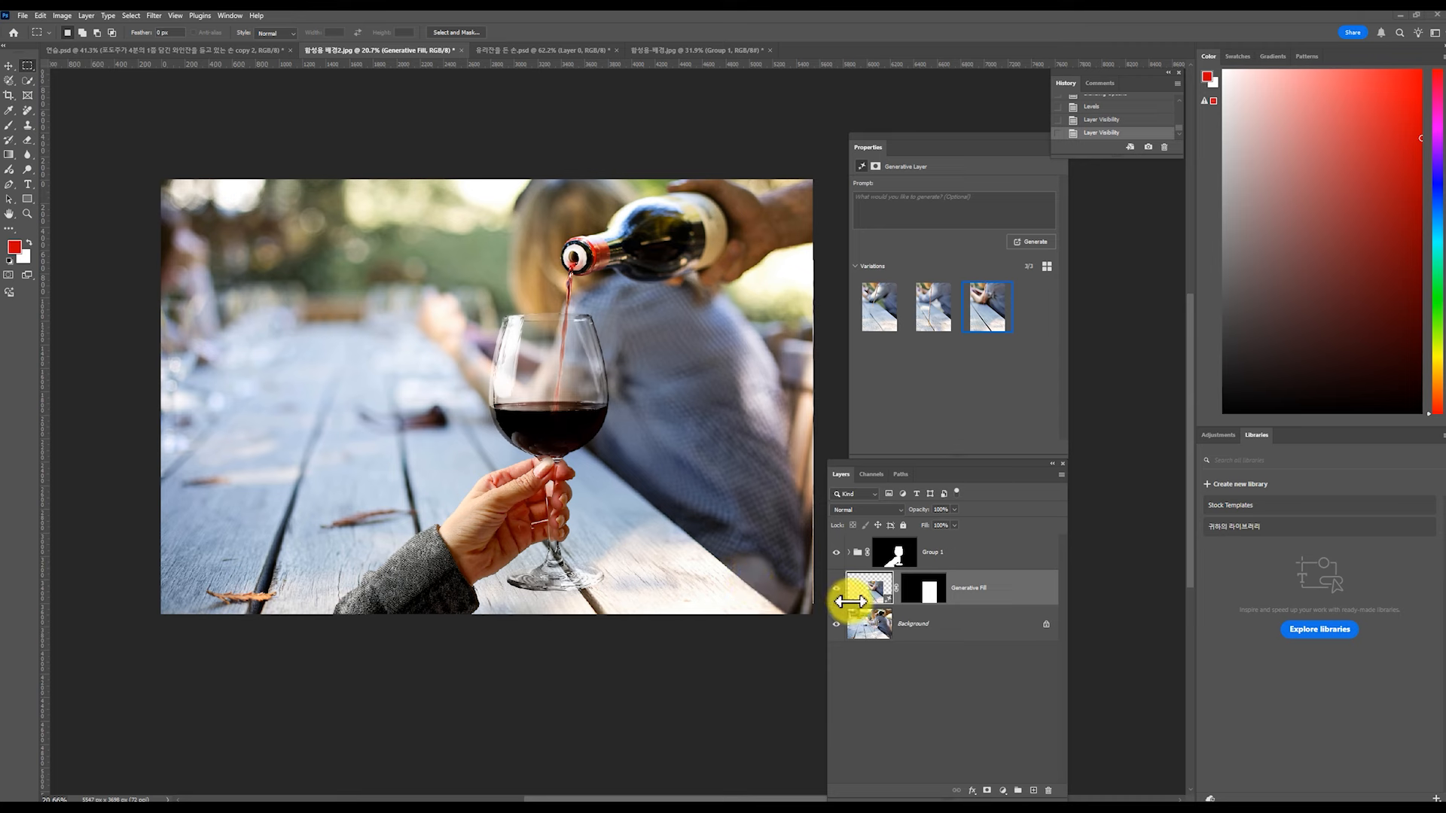
pyautogui.click(984, 590)
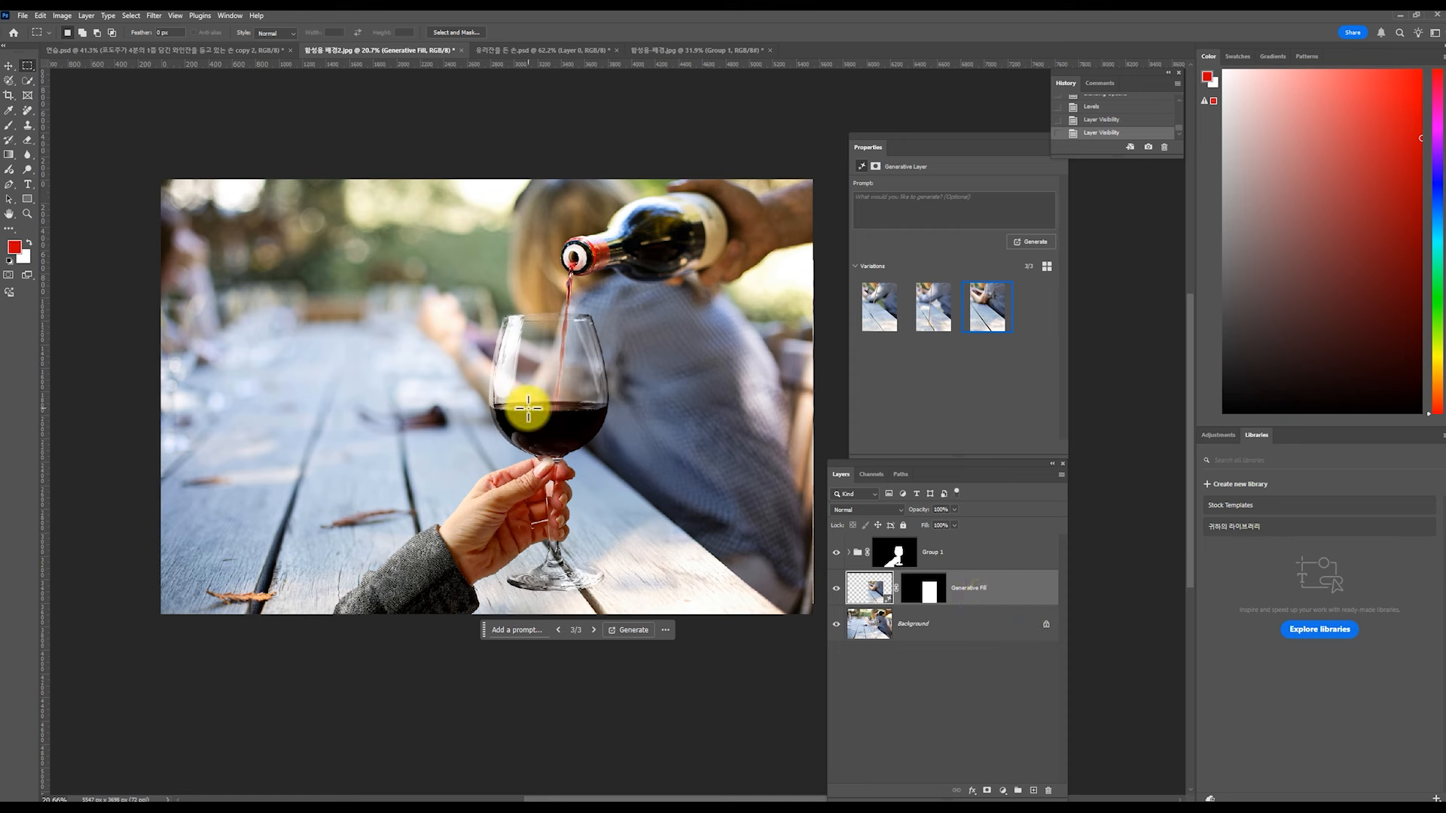